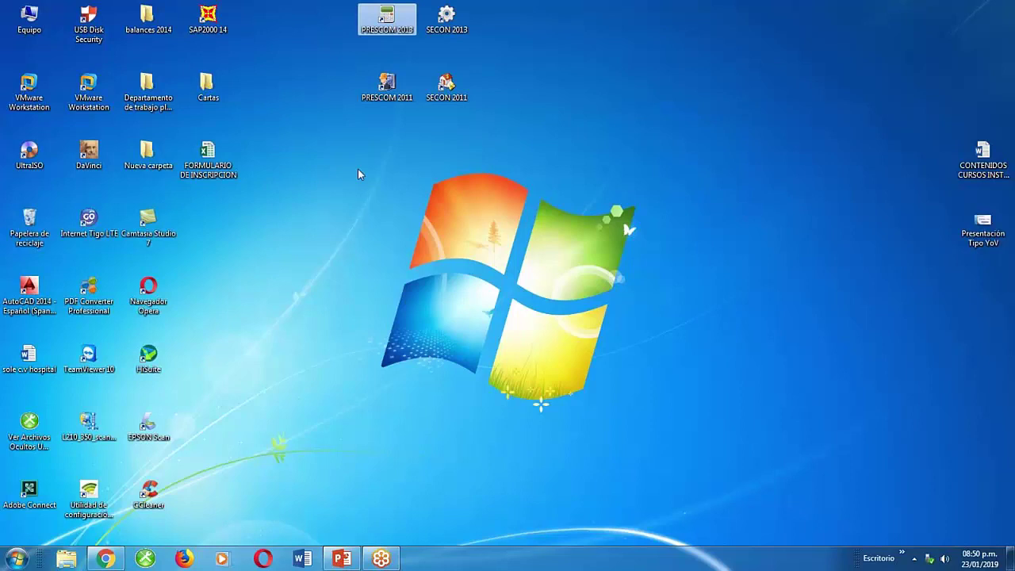
Launch PRESCOM 2013 from the desktop and enter its main budgeting workspace.
{"action": "left_click", "coordinate": [391, 101]}
{"action": "left_click", "coordinate": [384, 52]}
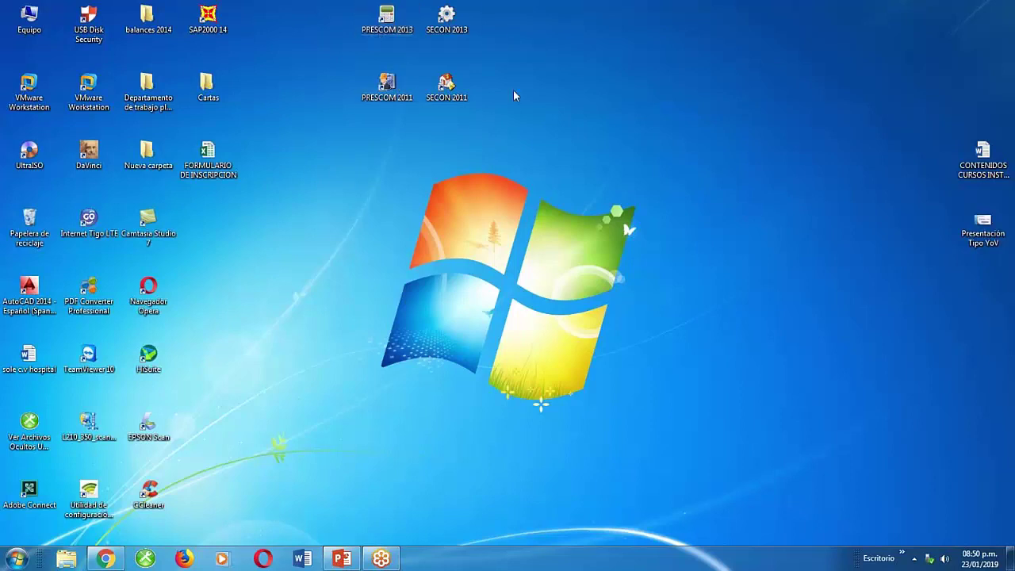
{"action": "left_click", "coordinate": [391, 16]}
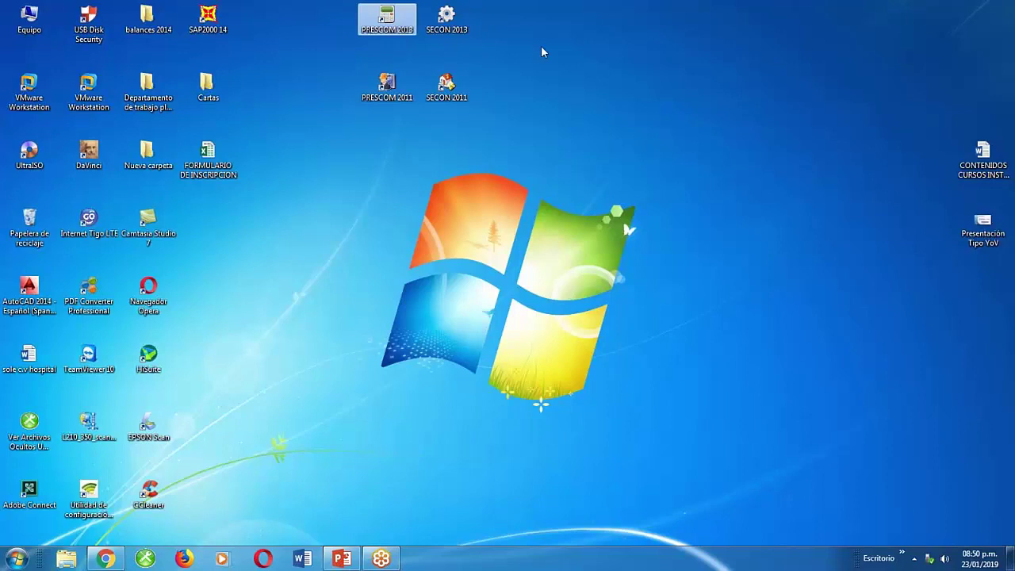
{"action": "double_click", "coordinate": [388, 15]}
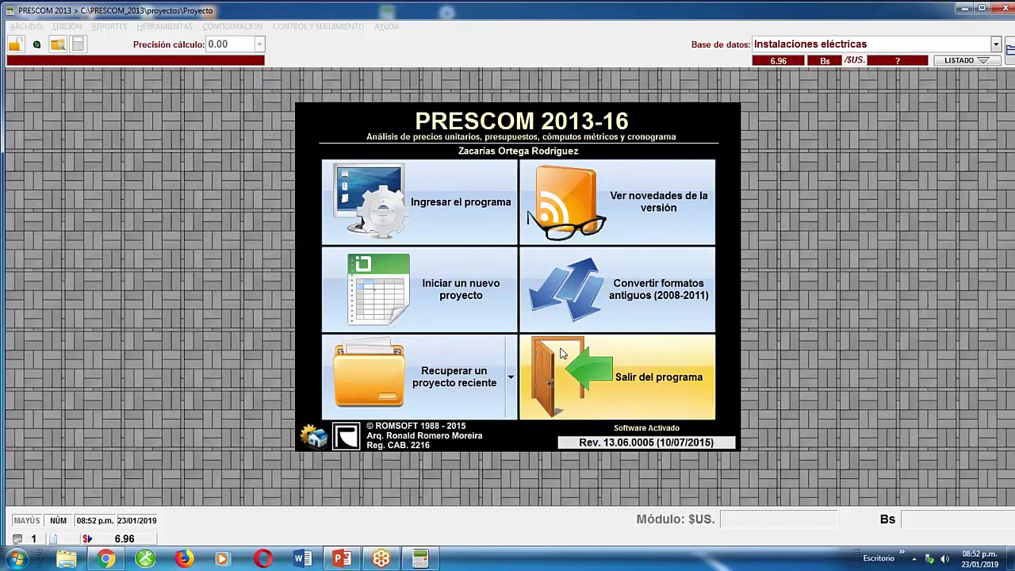
{"action": "left_click", "coordinate": [439, 212]}
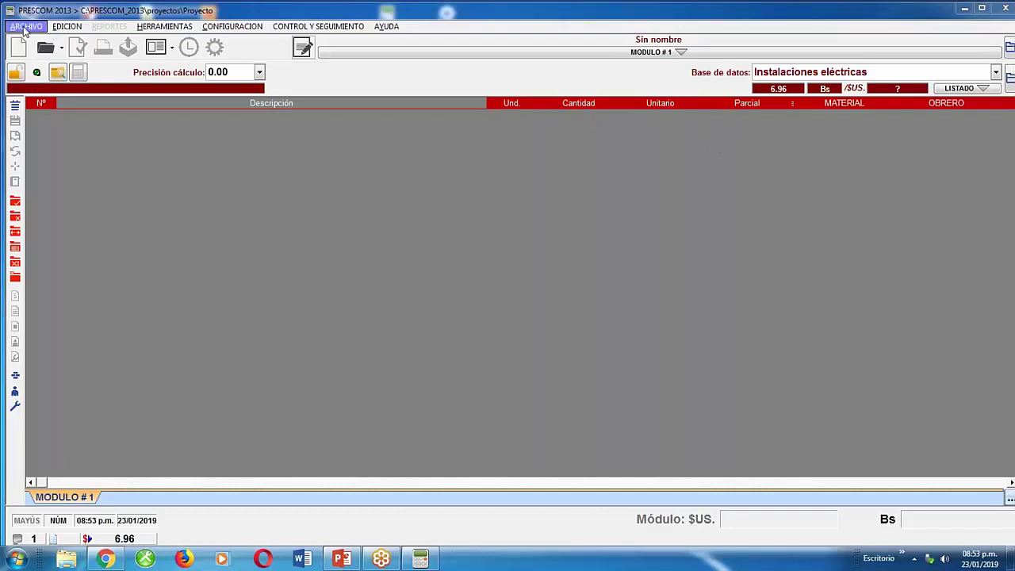
{"action": "left_click", "coordinate": [25, 29]}
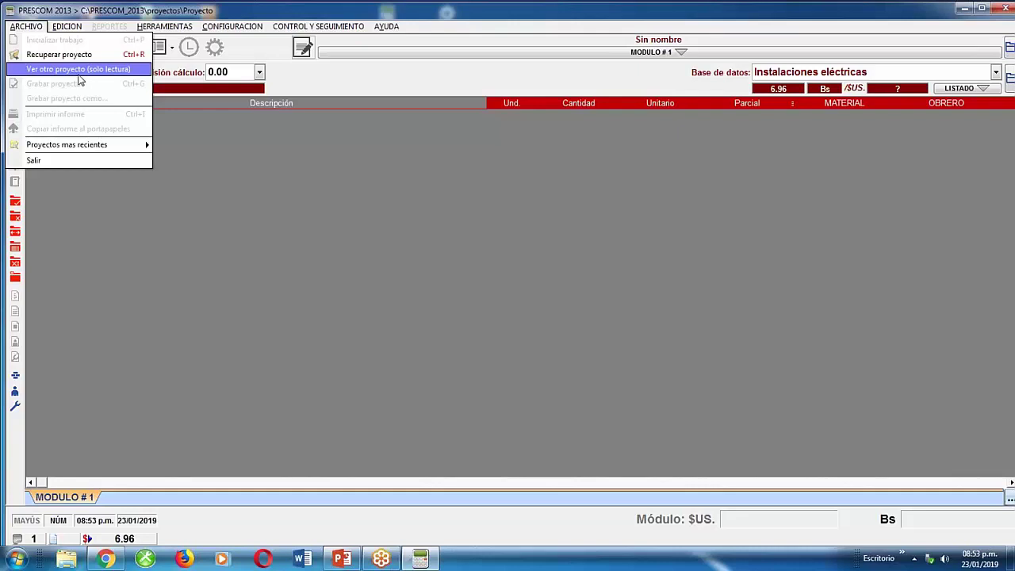
{"action": "left_click", "coordinate": [957, 11]}
{"action": "left_click", "coordinate": [958, 11]}
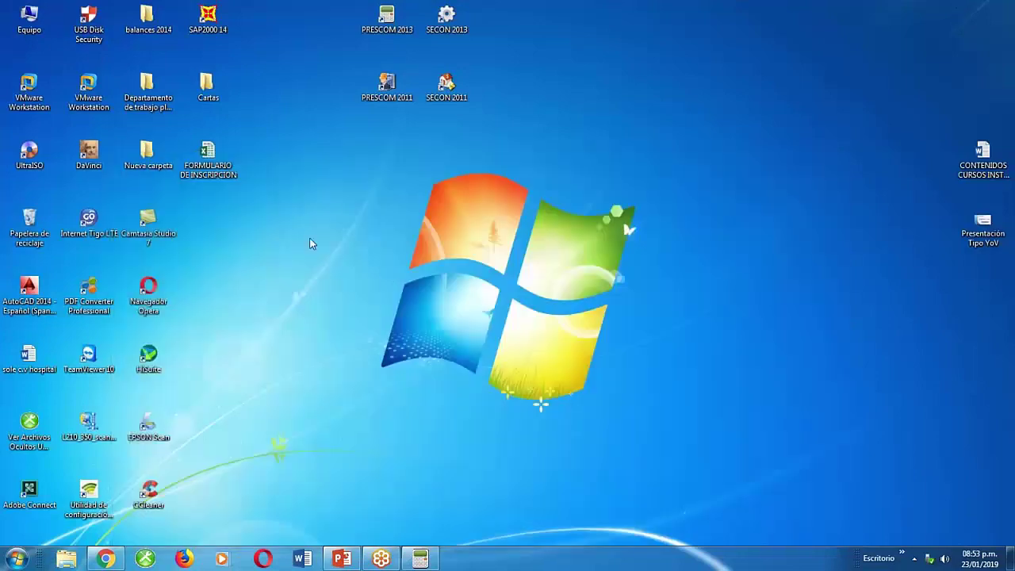
{"action": "left_click", "coordinate": [211, 162]}
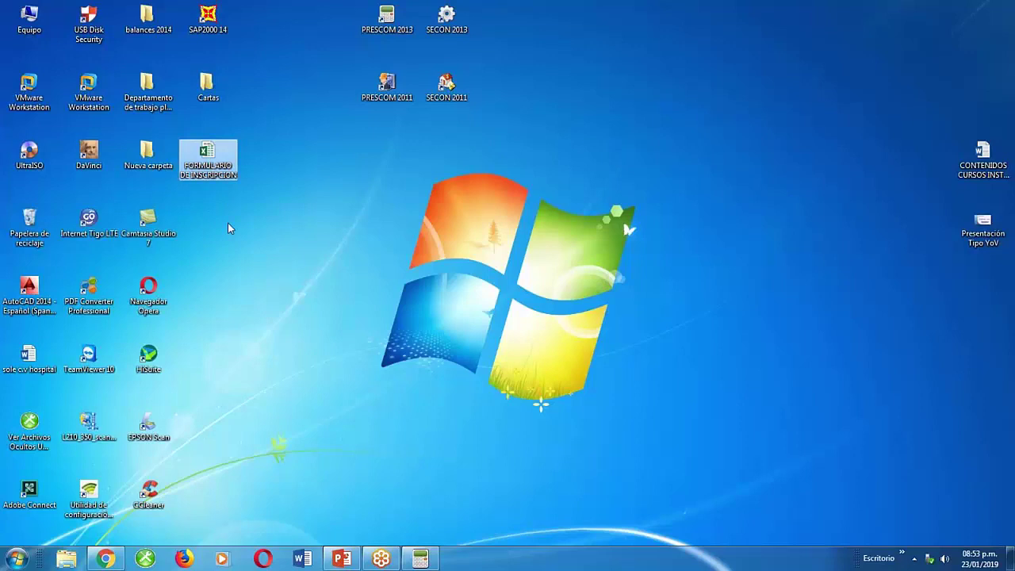
{"action": "left_click", "coordinate": [295, 163]}
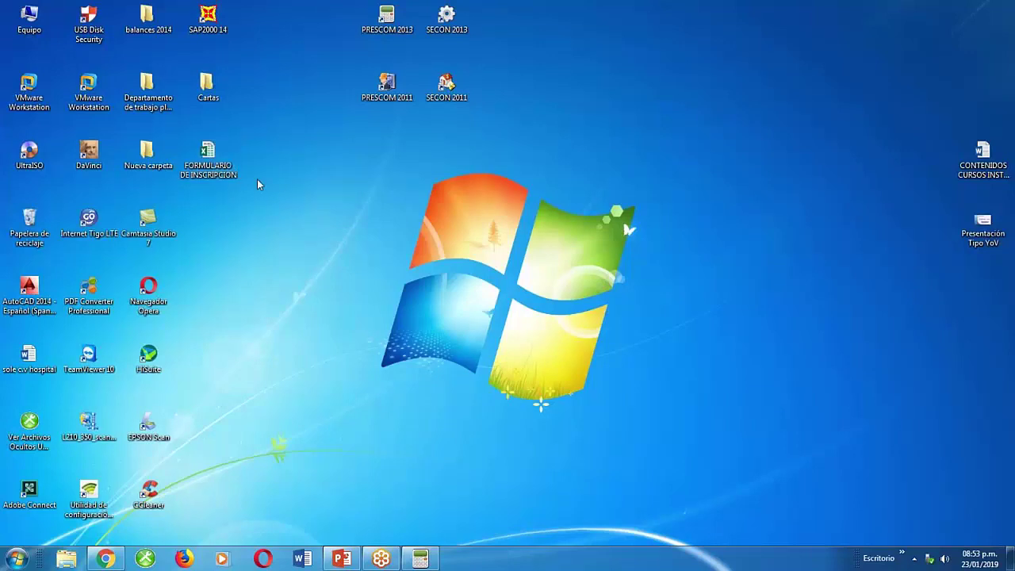
{"action": "left_click", "coordinate": [219, 159]}
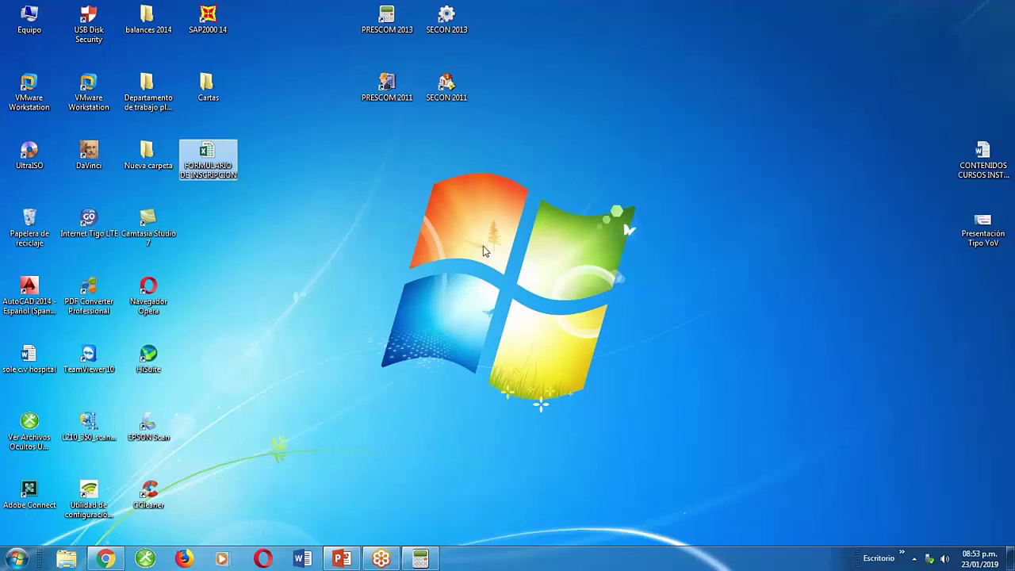
{"action": "left_click", "coordinate": [422, 559]}
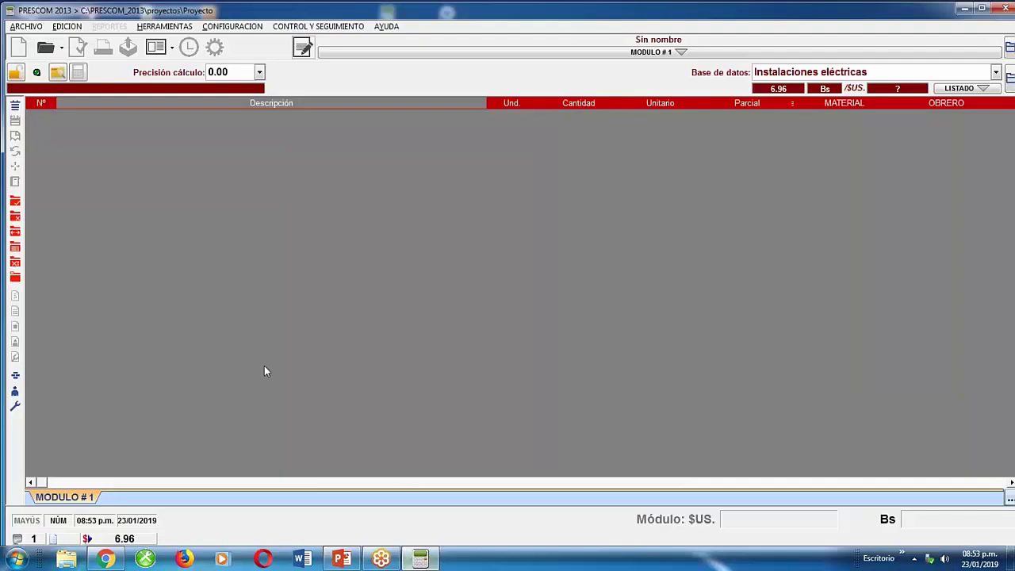
{"action": "left_click", "coordinate": [40, 30]}
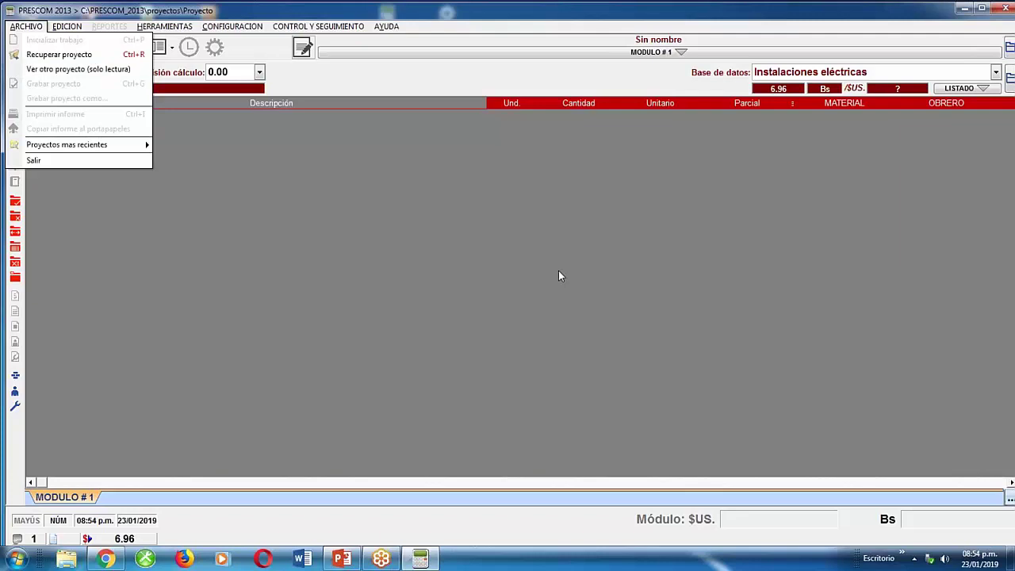
{"action": "left_click", "coordinate": [485, 278]}
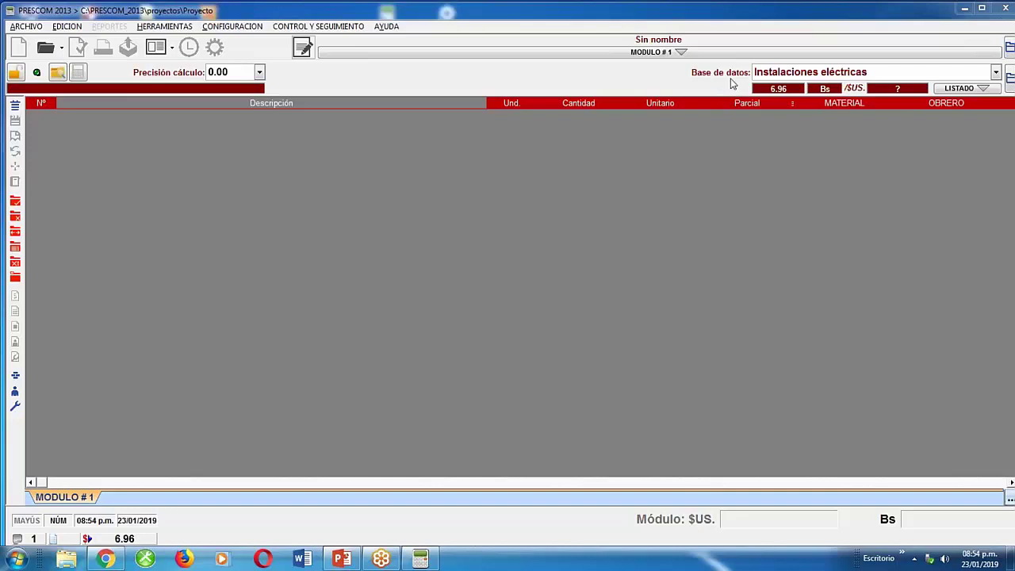
Select "Obras civiles (La Paz)" as the item database.
{"action": "left_click", "coordinate": [997, 72]}
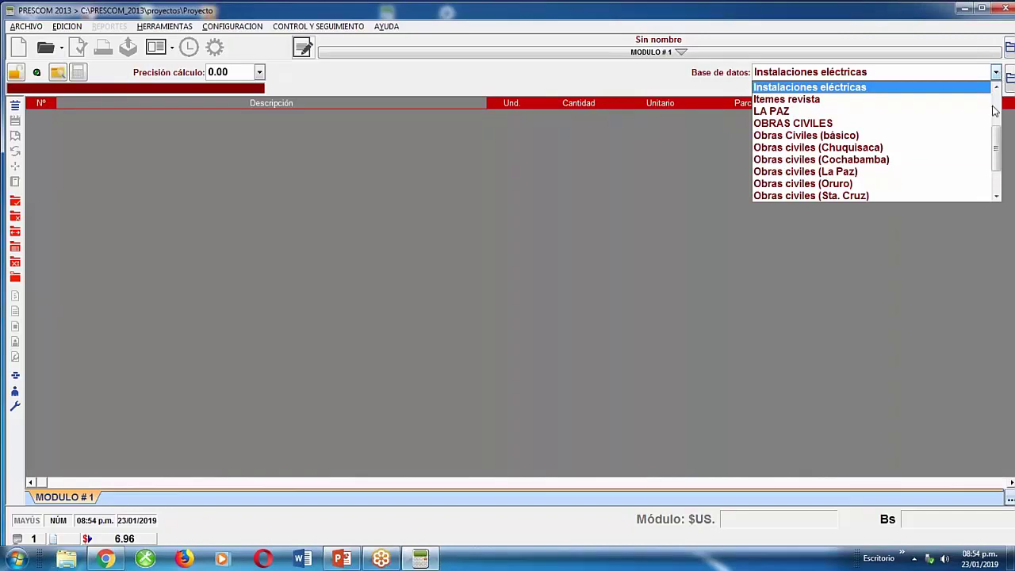
{"action": "left_click_drag", "start_coordinate": [998, 151], "coordinate": [997, 180]}
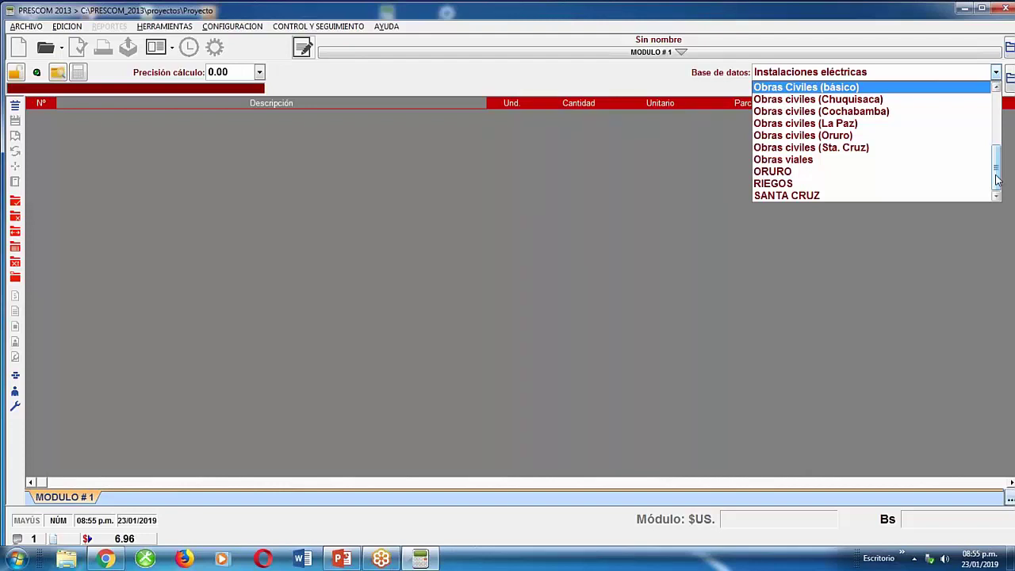
{"action": "left_click", "coordinate": [885, 124]}
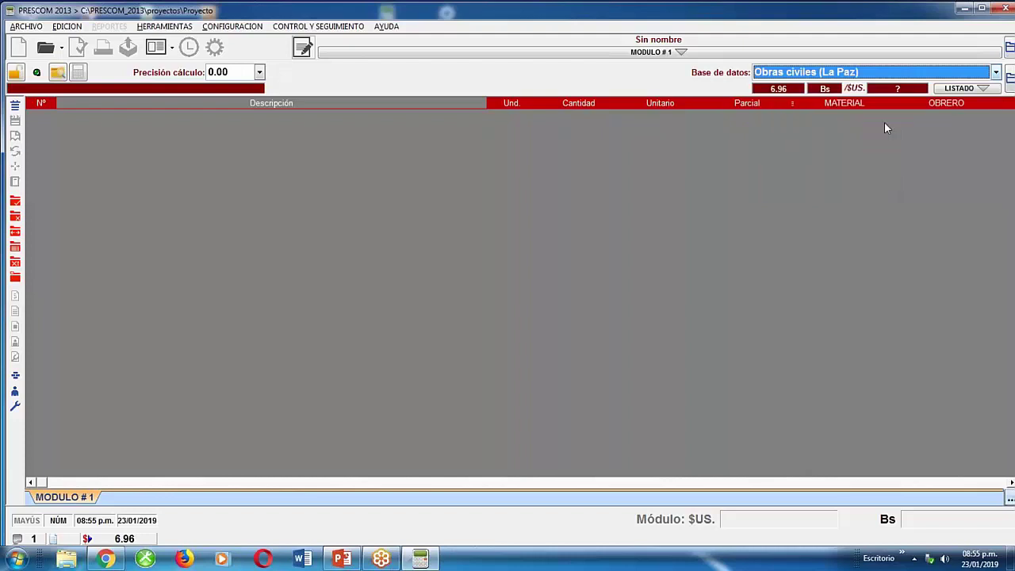
Show the database's item listing and add "Bajante sanitaria pvc de 4"" to the budget in MODULO # 1.
{"action": "left_click", "coordinate": [957, 88]}
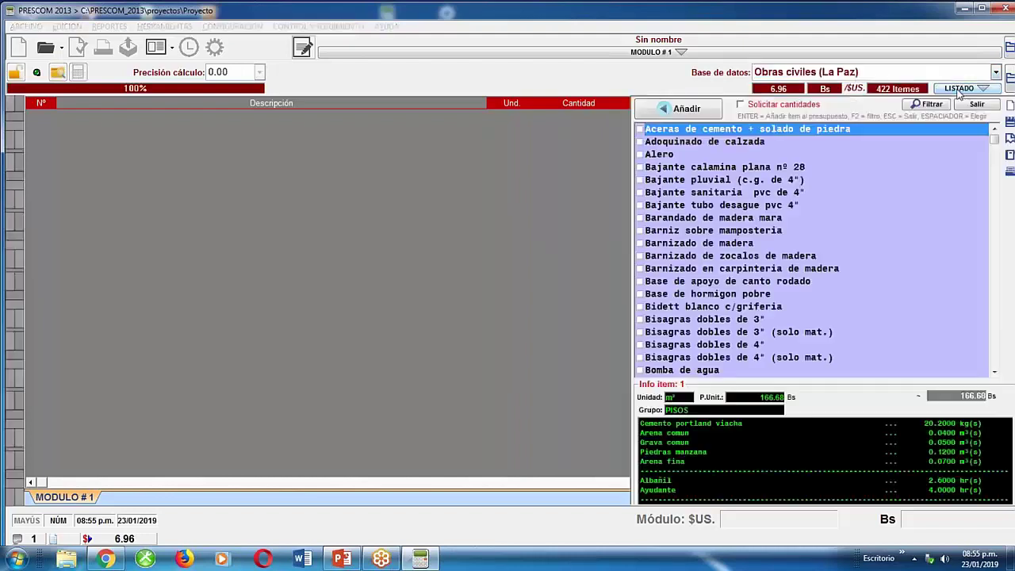
{"action": "left_click", "coordinate": [639, 192]}
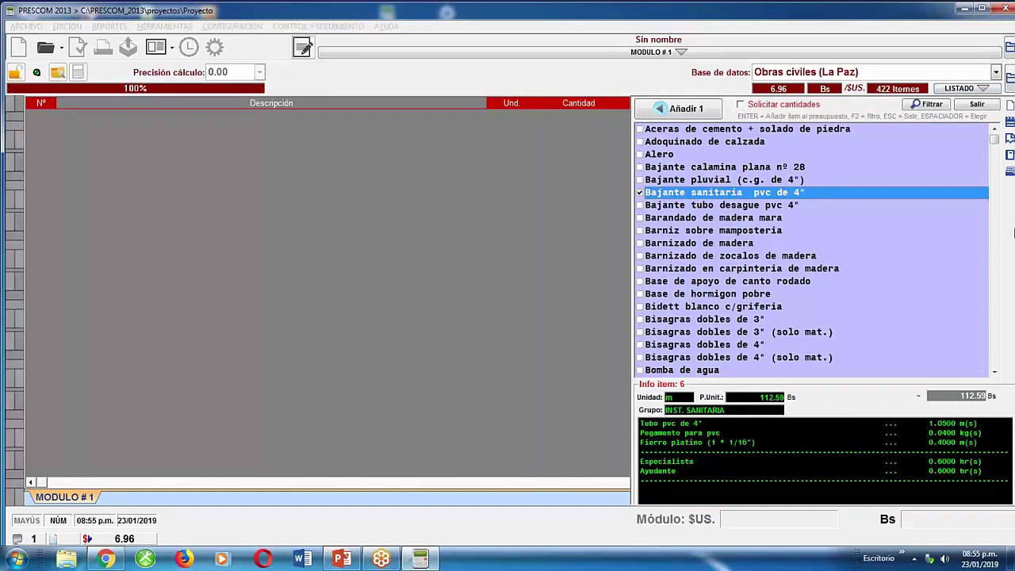
{"action": "key", "text": "Return"}
{"action": "left_click", "coordinate": [996, 72]}
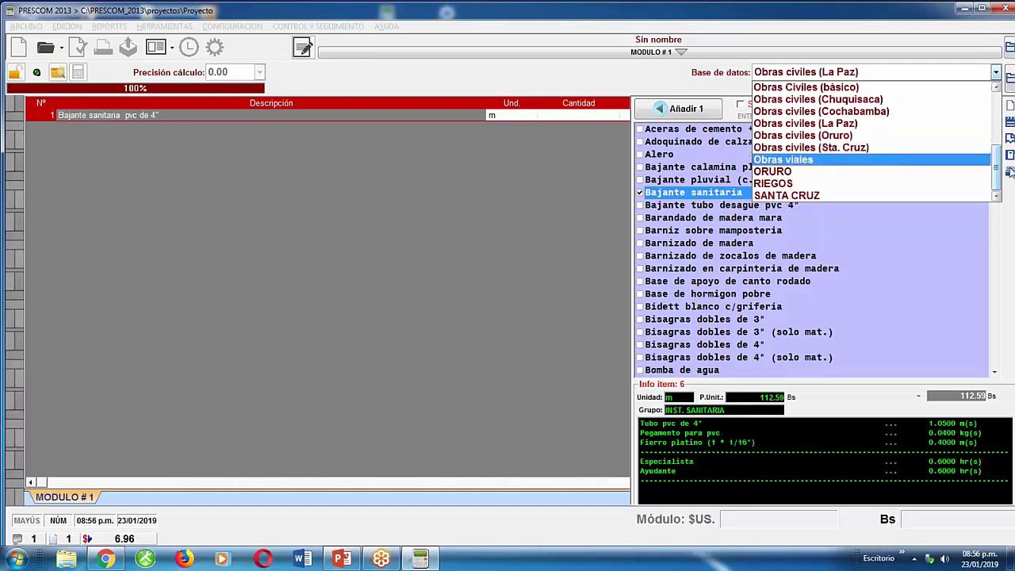
{"action": "left_click_drag", "start_coordinate": [995, 167], "coordinate": [987, 111]}
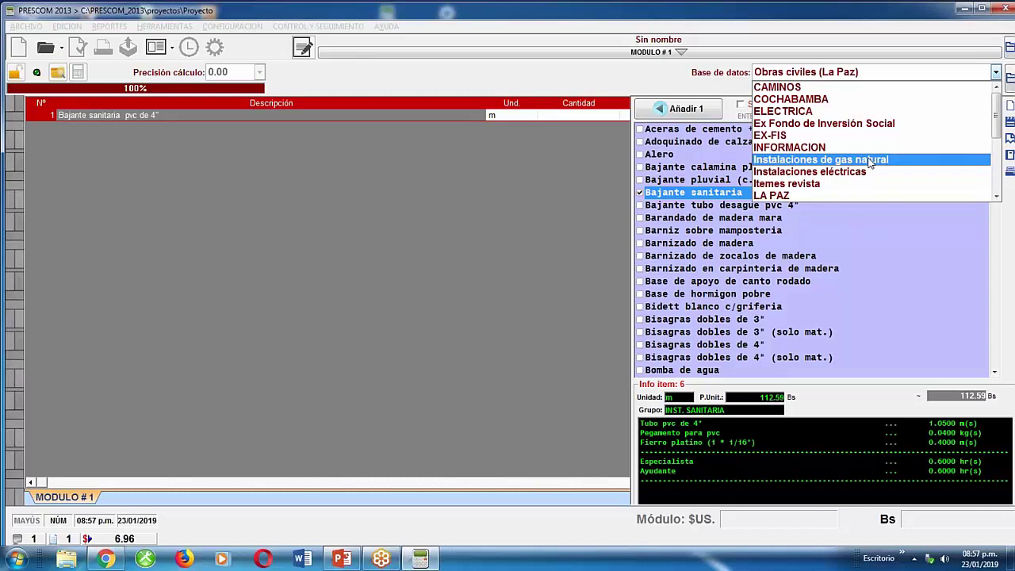
{"action": "left_click", "coordinate": [875, 256]}
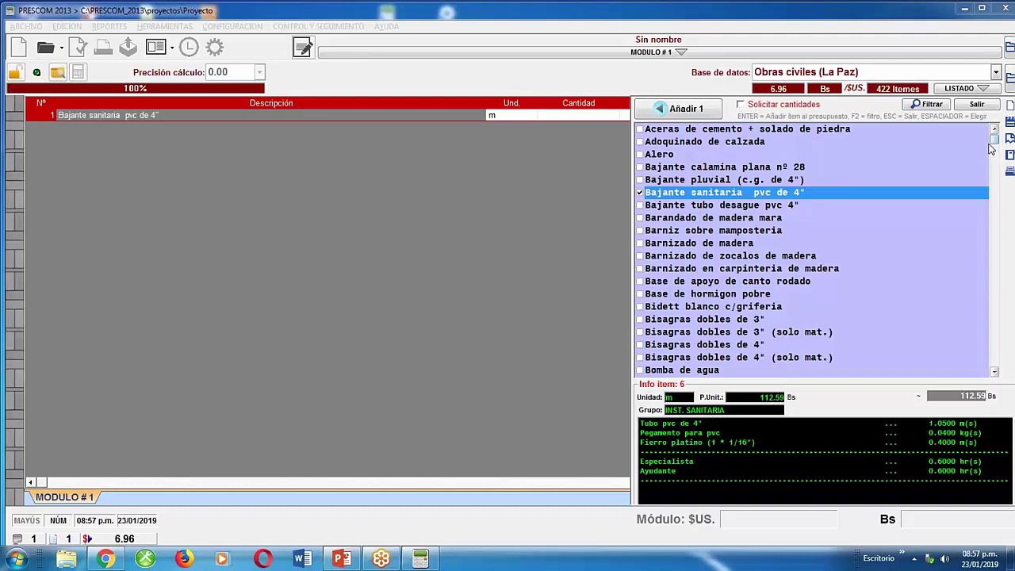
Filter the database items by the initials "mur".
{"action": "scroll", "coordinate": [990, 149], "scroll_direction": "down", "scroll_amount": 15}
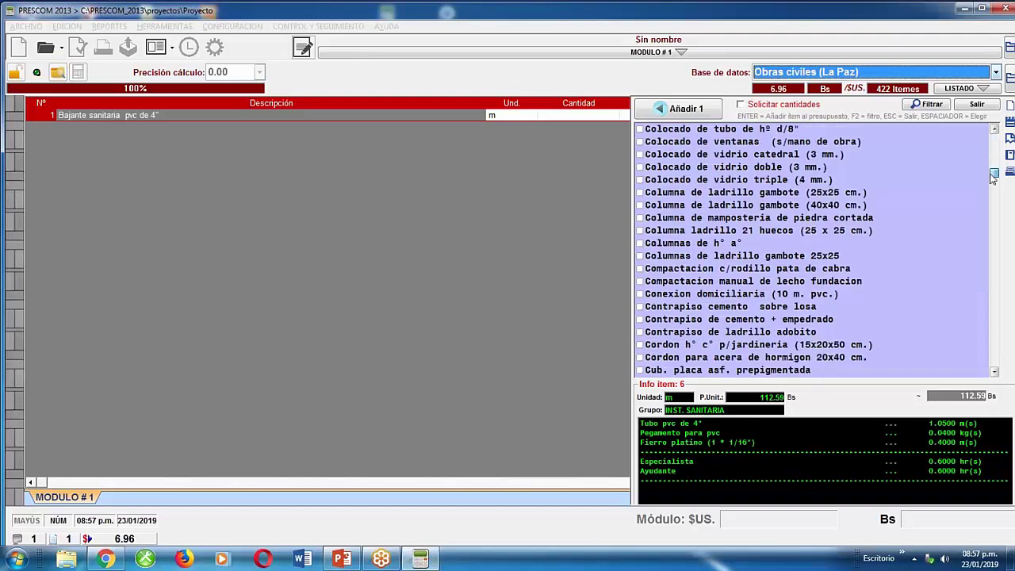
{"action": "key", "text": "F2"}
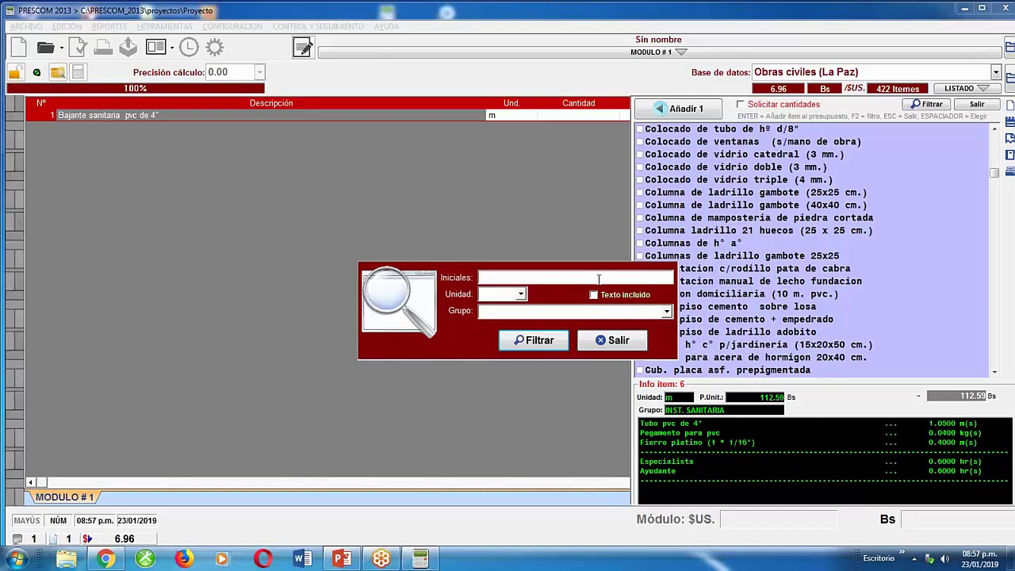
{"action": "type", "text": "muj"}
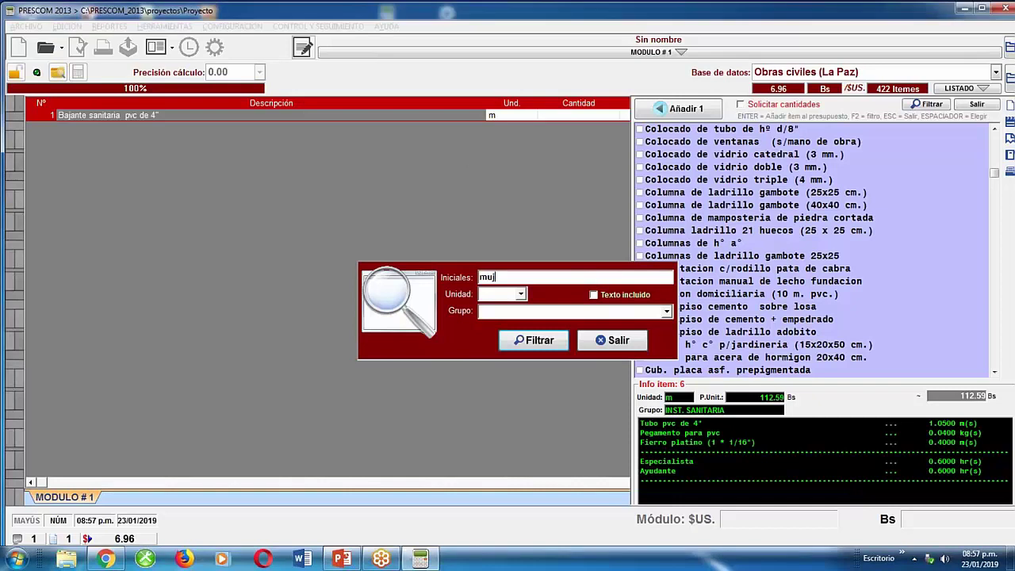
{"action": "key", "text": "BackSpace"}
{"action": "type", "text": "r"}
{"action": "key", "text": "Return"}
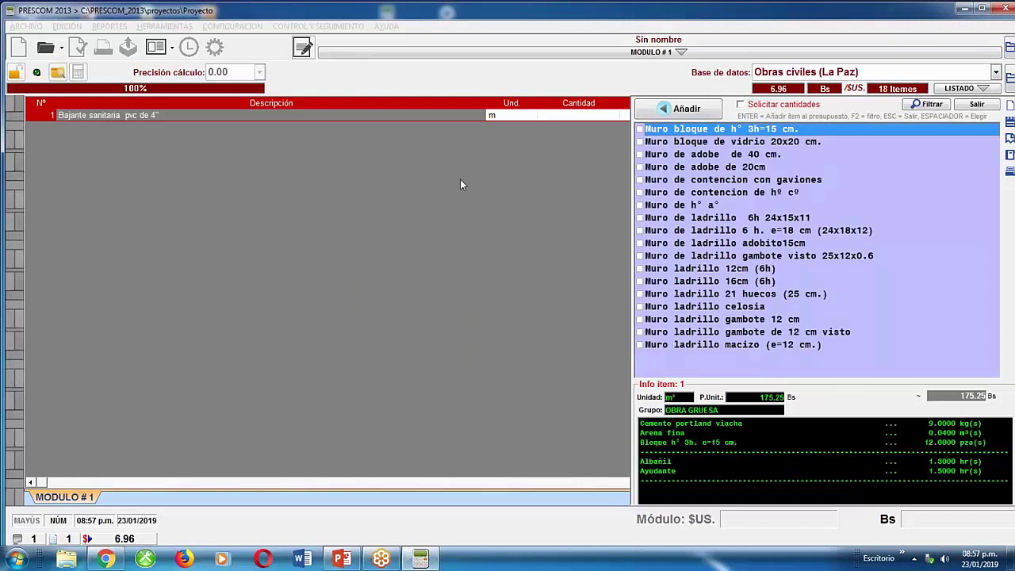
Add the item "Muro de ladrillo 6 h. e=18 cm (24x18x12)" to the budget in MODULO # 1.
{"action": "left_click", "coordinate": [670, 232]}
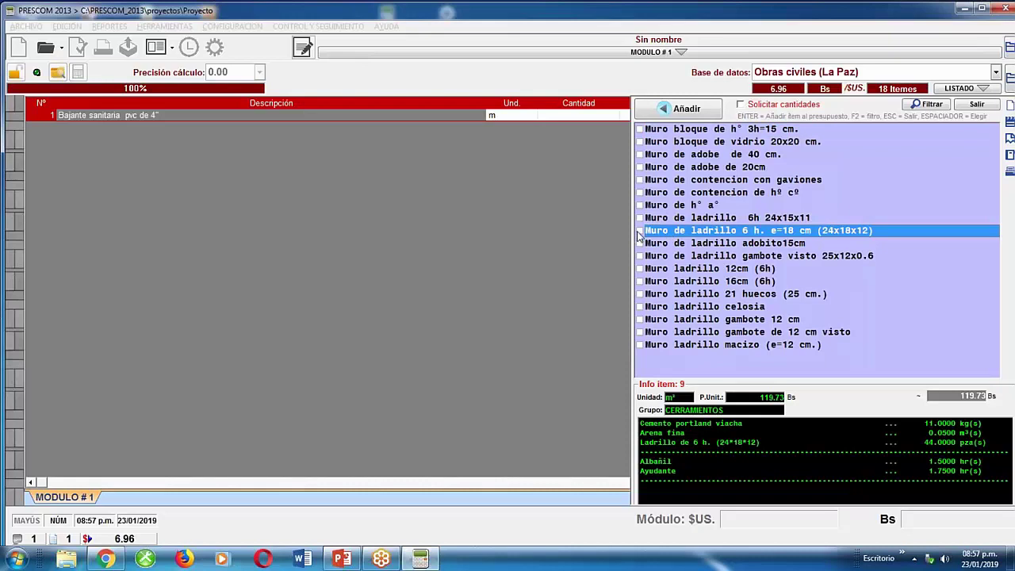
{"action": "left_click", "coordinate": [640, 231]}
{"action": "left_click", "coordinate": [679, 110]}
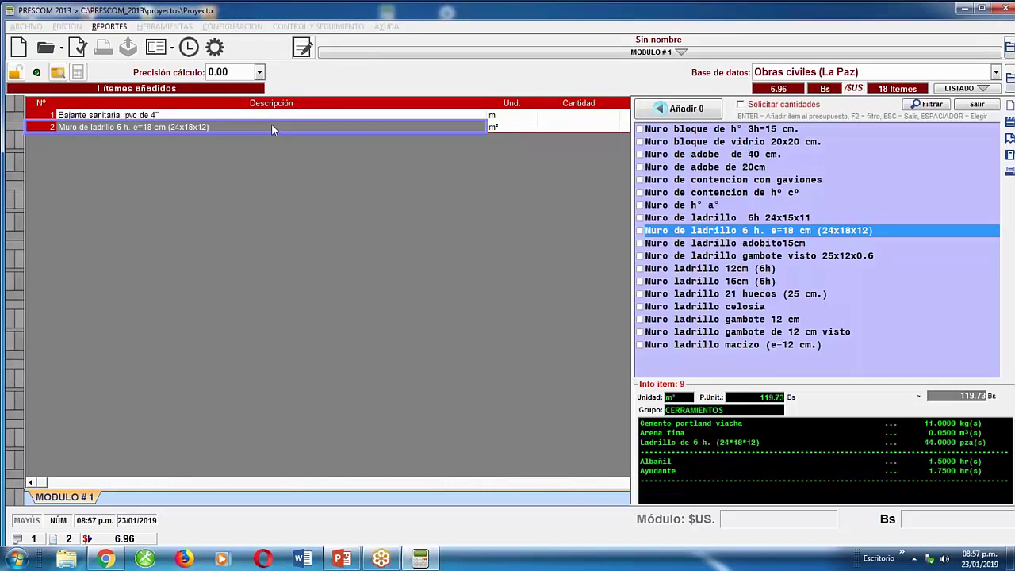
Open the unit price analysis of the brick wall item and choose m² as its unit.
{"action": "double_click", "coordinate": [271, 129]}
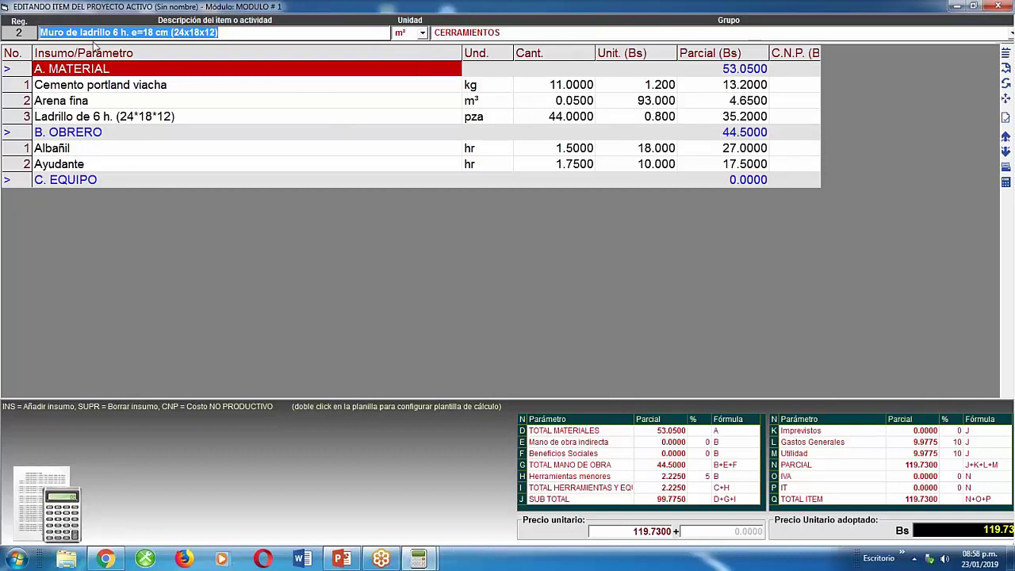
{"action": "left_click", "coordinate": [424, 34]}
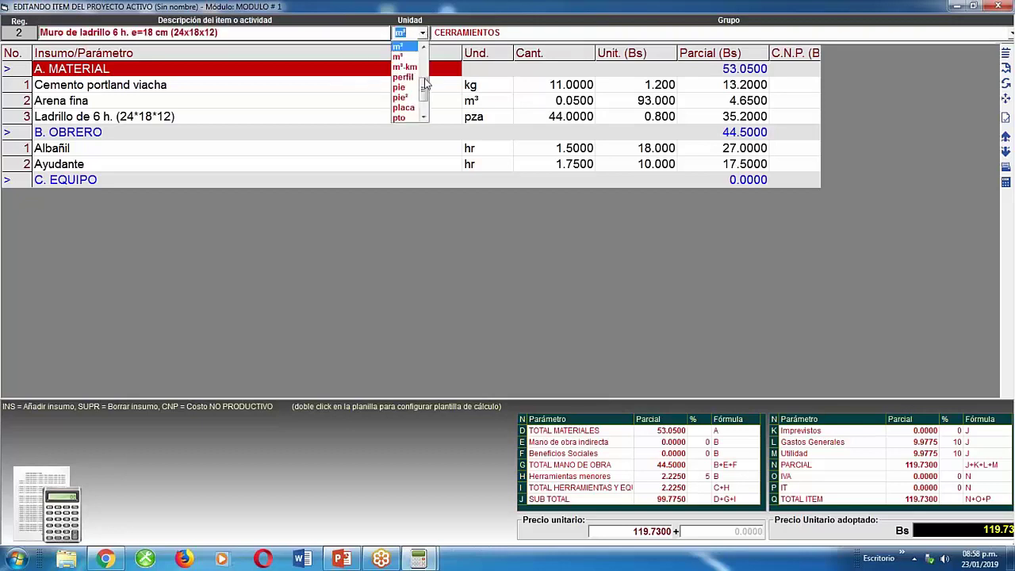
{"action": "scroll", "coordinate": [428, 85], "scroll_direction": "up", "scroll_amount": 1}
{"action": "scroll", "coordinate": [426, 79], "scroll_direction": "up", "scroll_amount": 2}
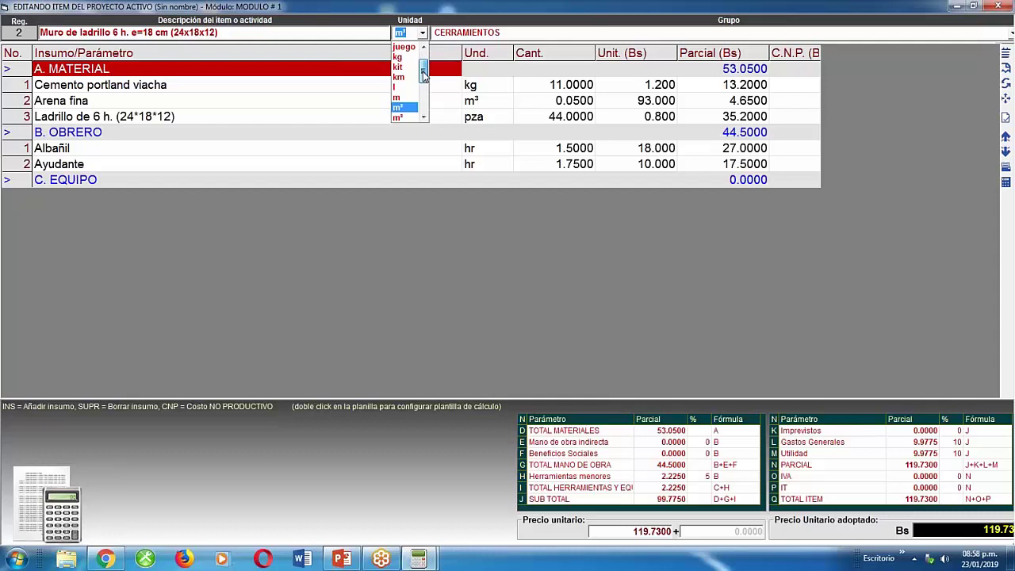
{"action": "scroll", "coordinate": [412, 79], "scroll_direction": "down", "scroll_amount": 2}
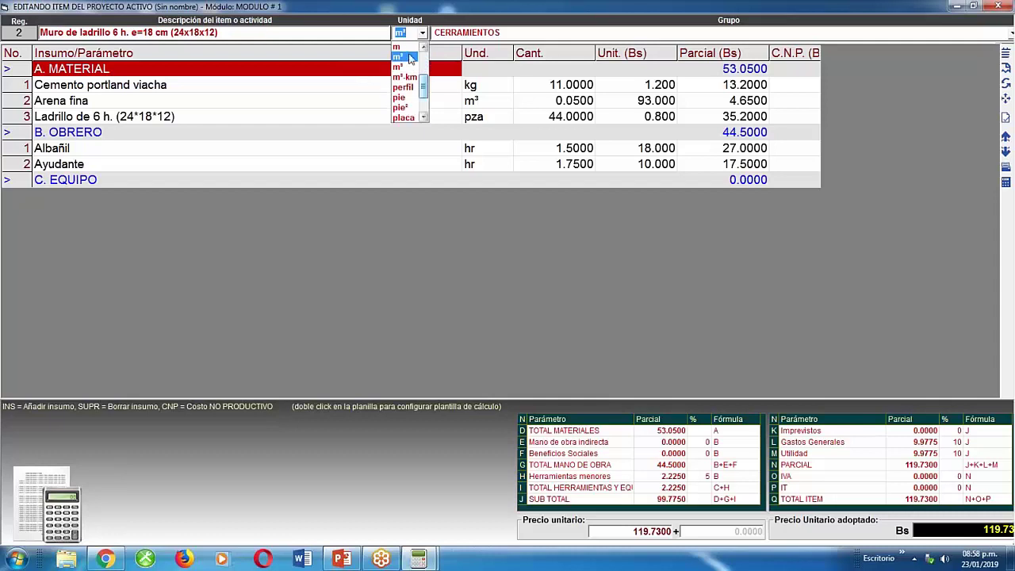
{"action": "left_click", "coordinate": [410, 62]}
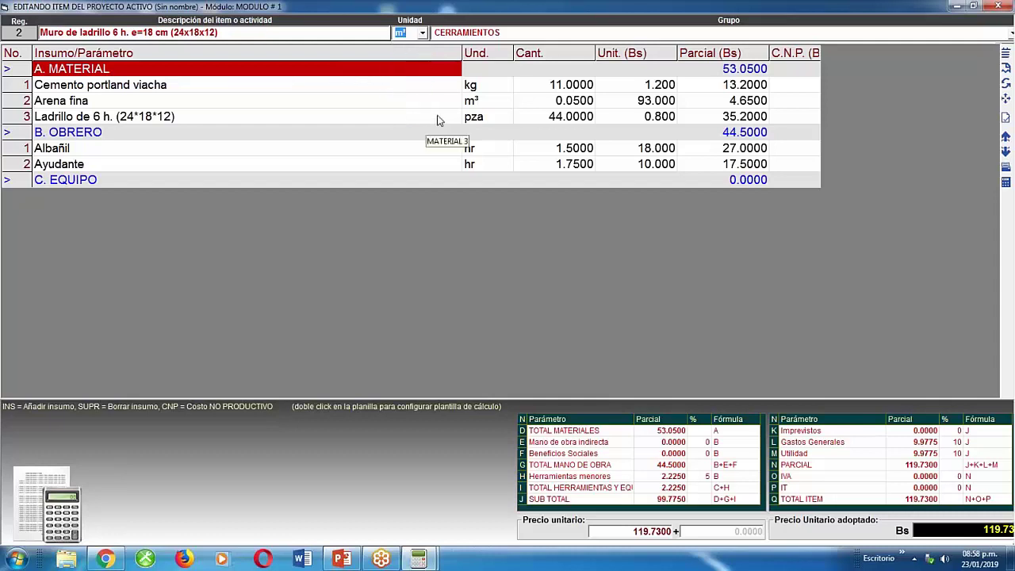
Examine the cement, fine sand and brick rows under the wall item's materials, including the cement quantity.
{"action": "left_click", "coordinate": [428, 84]}
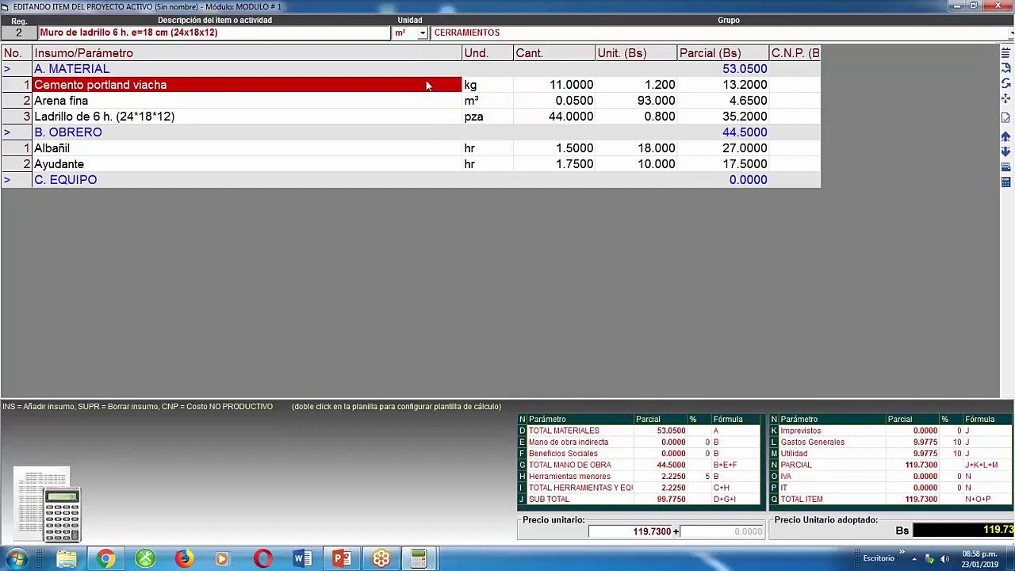
{"action": "left_click", "coordinate": [291, 106]}
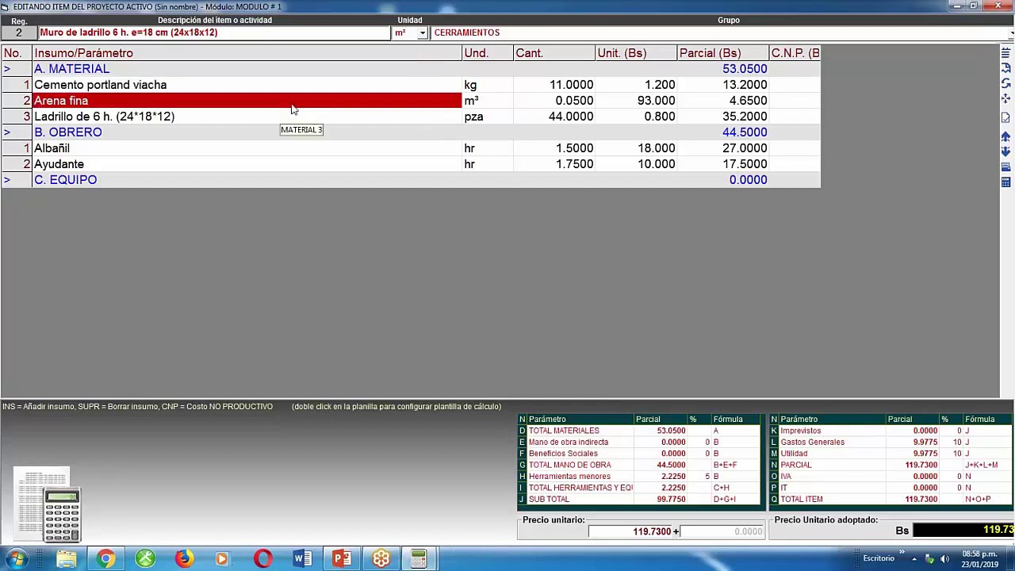
{"action": "left_click", "coordinate": [306, 119]}
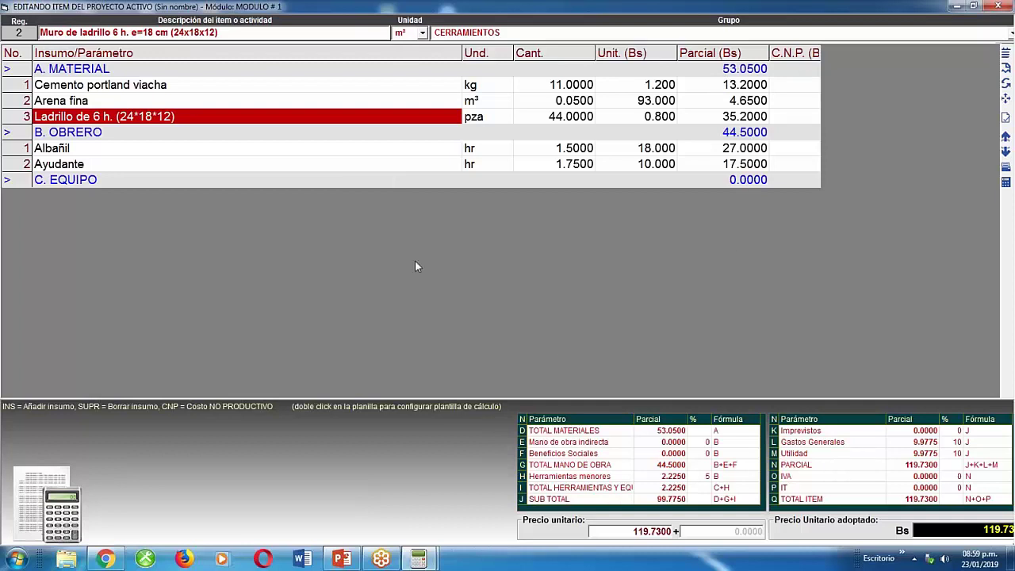
{"action": "left_click", "coordinate": [583, 90]}
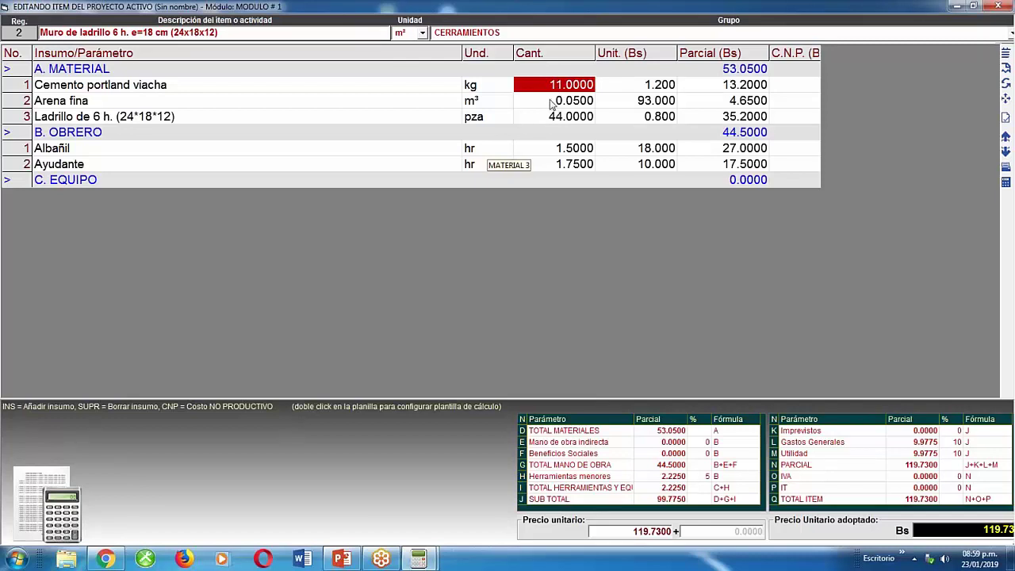
Set the wall item's material quantities to 15 kg of Cemento portland viacha and 42 pieces of Ladrillo de 6 h.
{"action": "left_click", "coordinate": [545, 101]}
{"action": "left_click", "coordinate": [552, 88]}
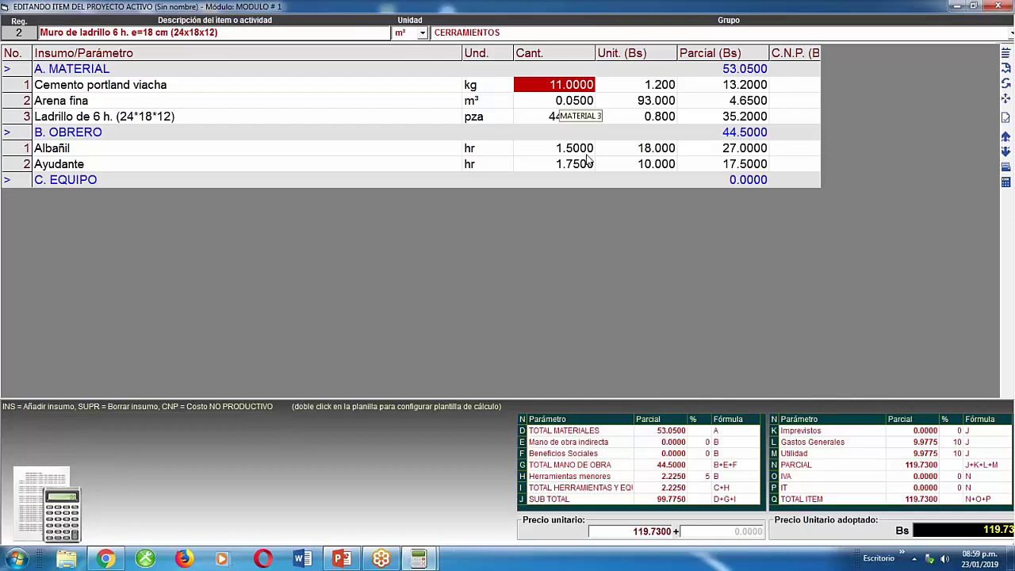
{"action": "type", "text": "15"}
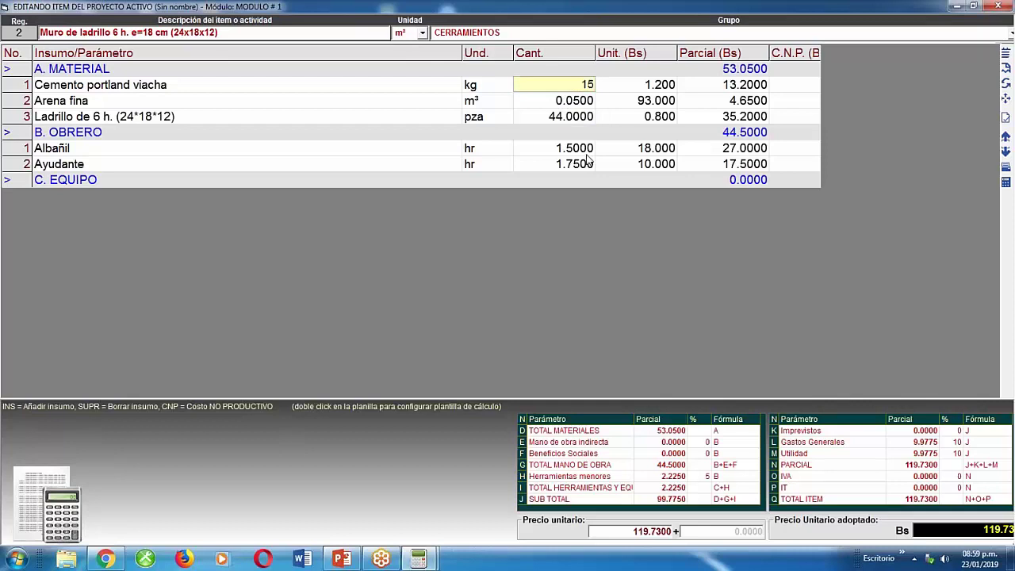
{"action": "key", "text": "Down"}
{"action": "key", "text": "Down"}
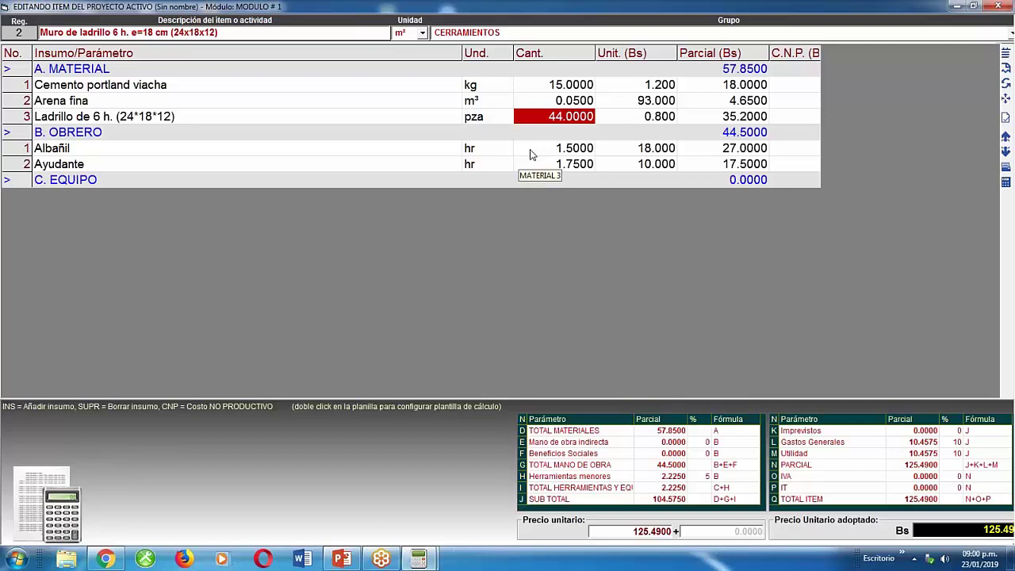
{"action": "type", "text": "42"}
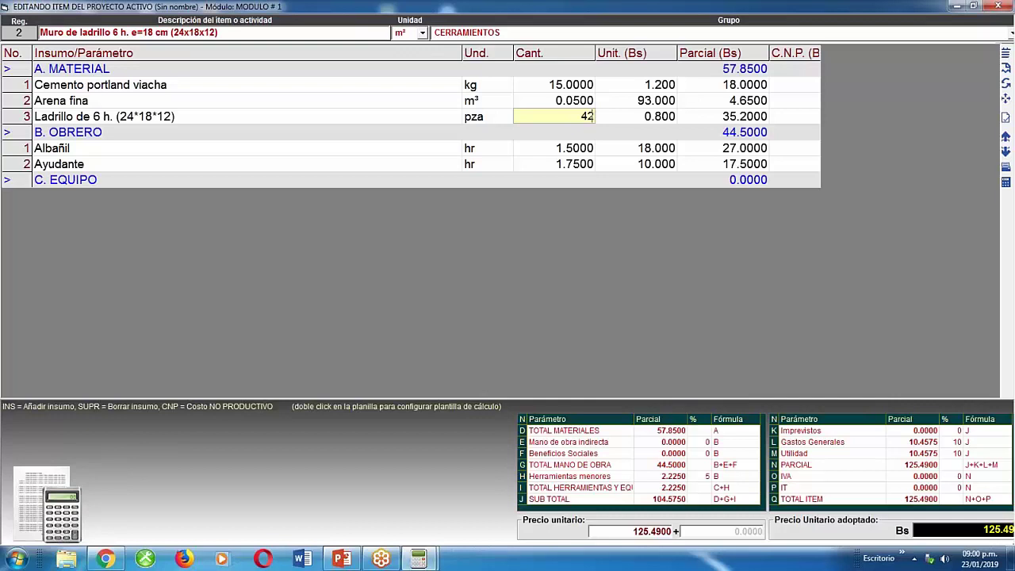
{"action": "key", "text": "Return"}
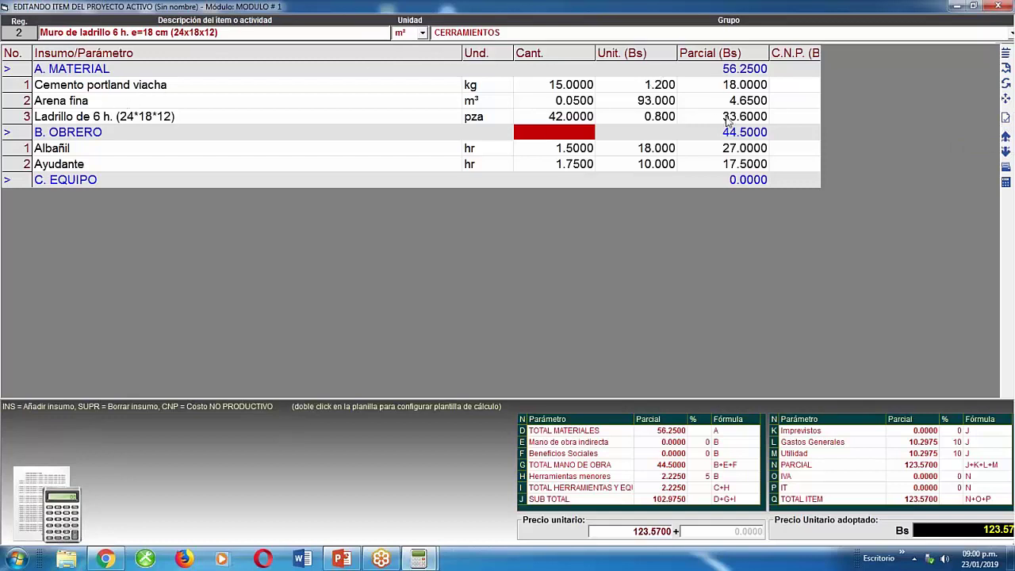
Set the unit price of the Ladrillo de 6 h. material to 1 Bs.
{"action": "left_click", "coordinate": [667, 119]}
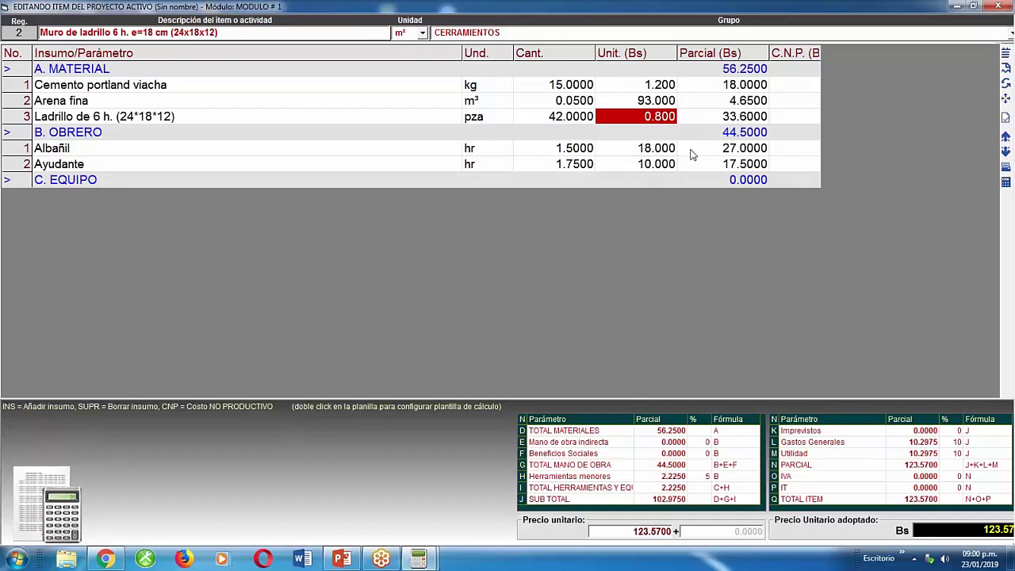
{"action": "key", "text": "Return"}
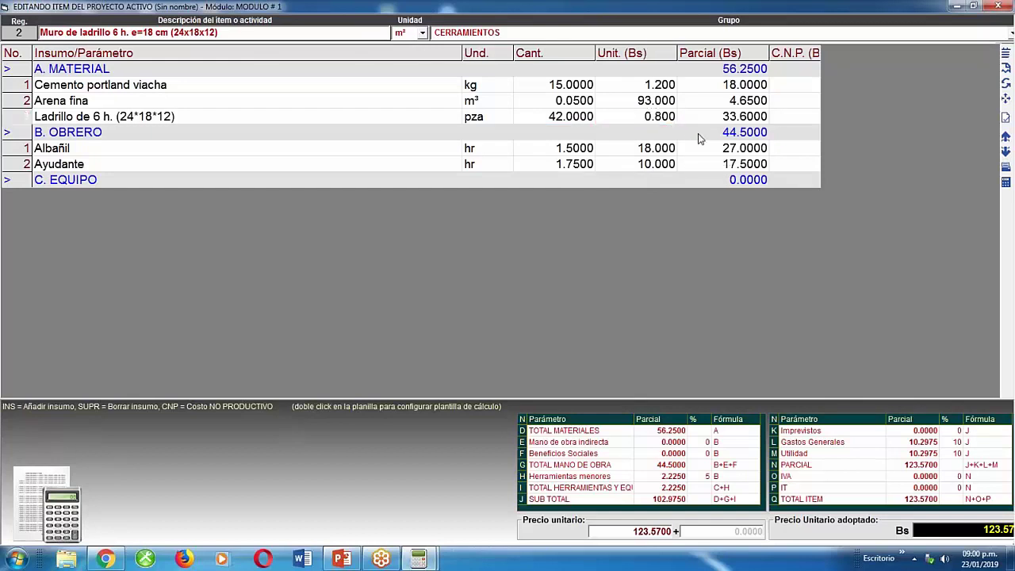
{"action": "type", "text": "1"}
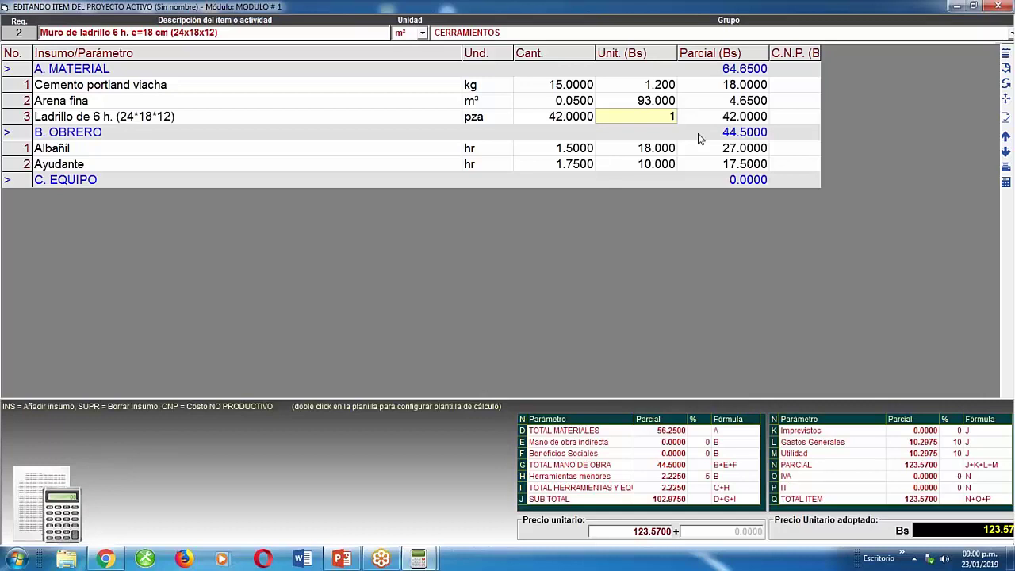
{"action": "key", "text": "Return"}
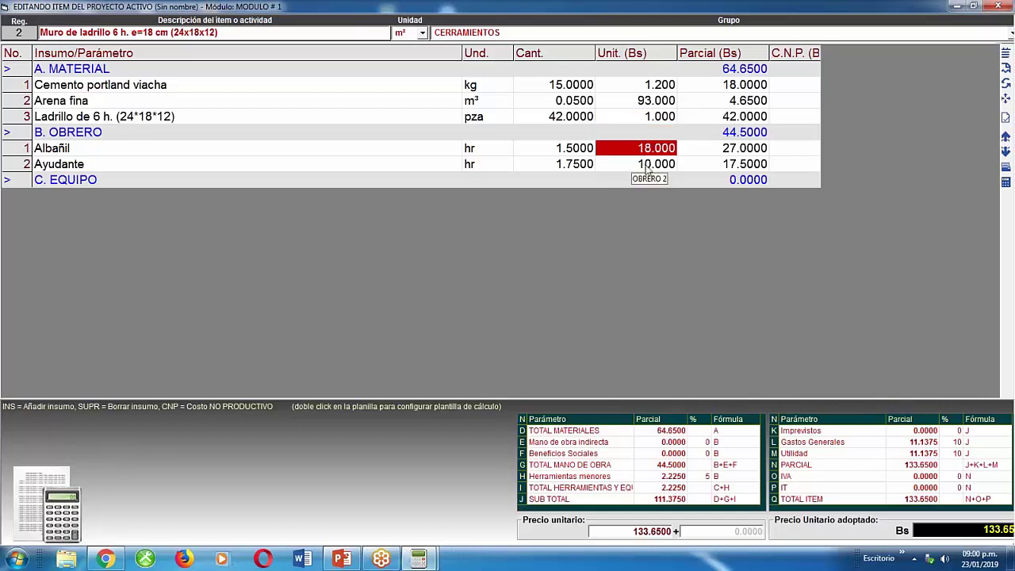
Set the Ayudante's unit price to 12 Bs per hour and return from the wall's price analysis to the budget list.
{"action": "left_click", "coordinate": [667, 167]}
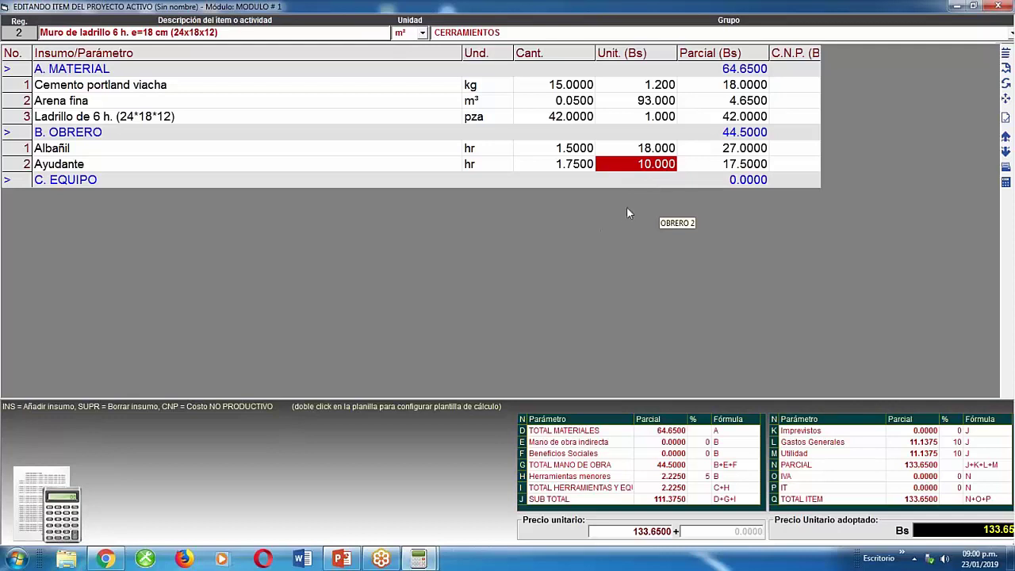
{"action": "left_click", "coordinate": [651, 150]}
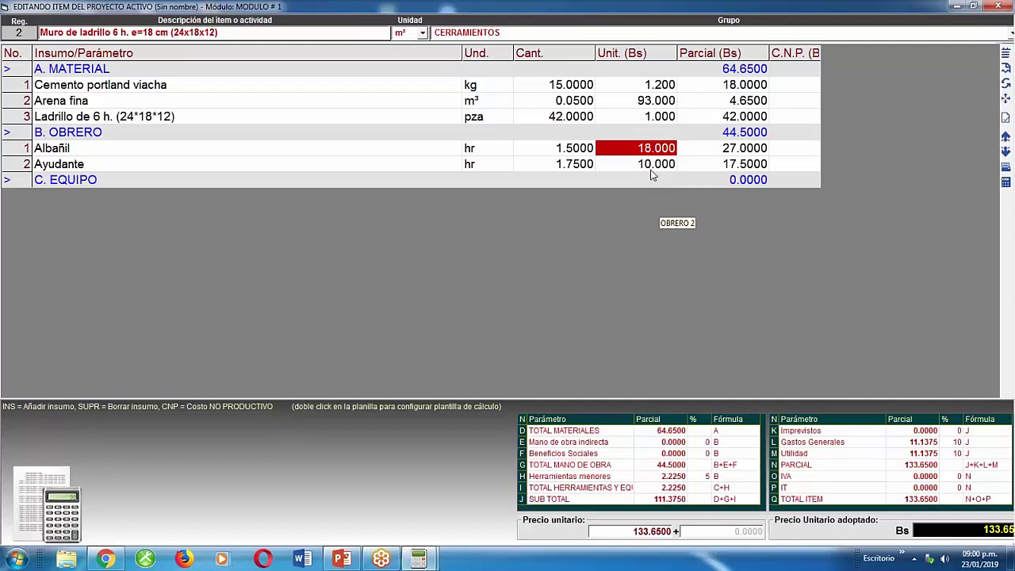
{"action": "left_click", "coordinate": [652, 165]}
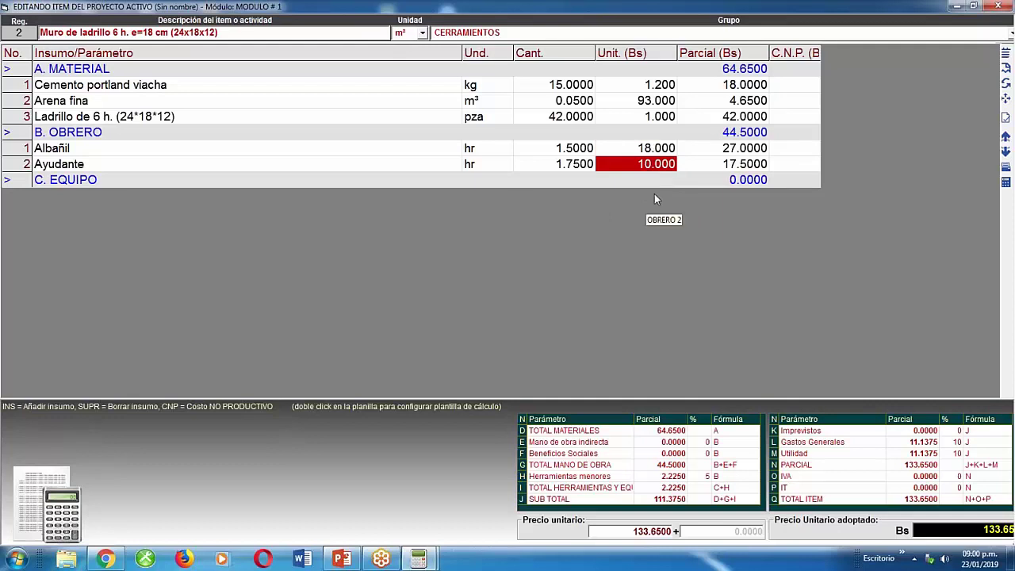
{"action": "type", "text": "12"}
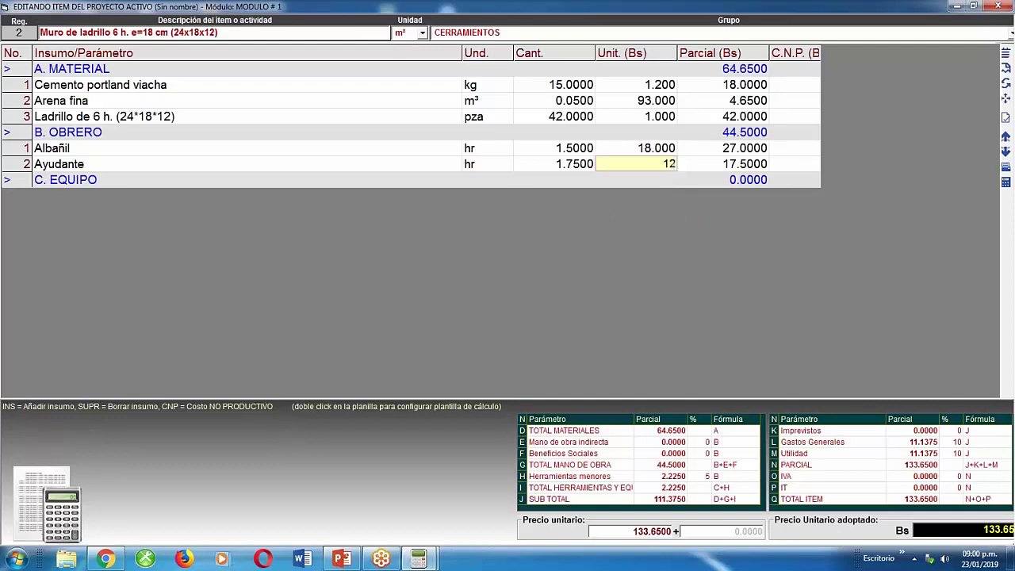
{"action": "key", "text": "Return"}
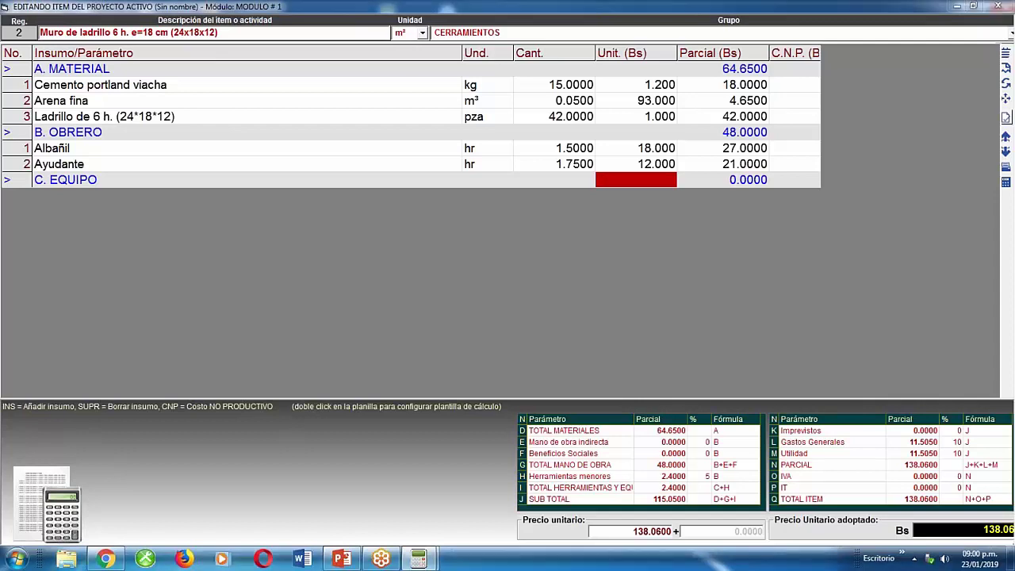
{"action": "key", "text": "Escape"}
{"action": "key", "text": "Escape"}
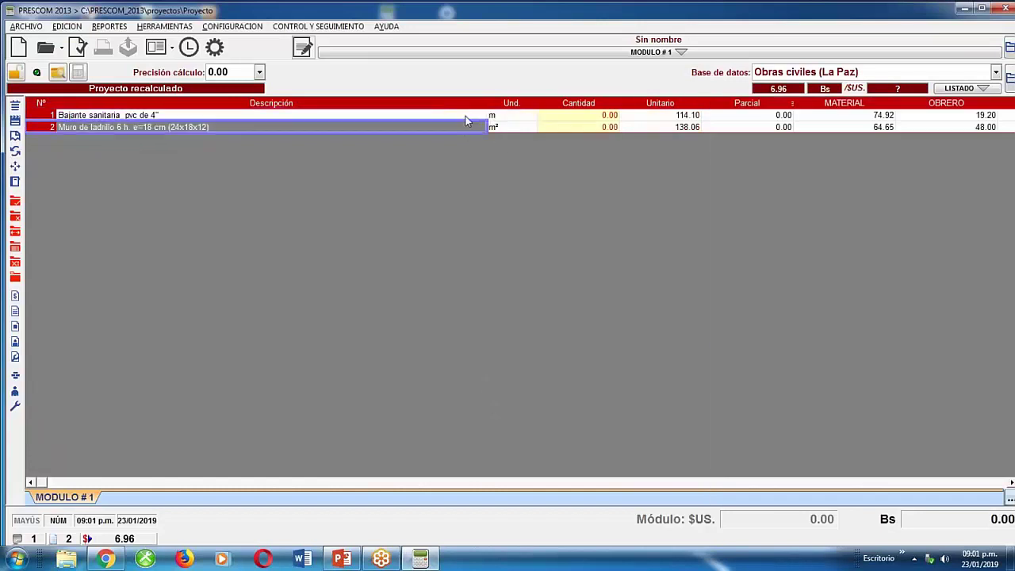
Look through the list of available item databases, keeping Obras civiles (La Paz) as the active one.
{"action": "left_click", "coordinate": [467, 118]}
{"action": "left_click", "coordinate": [470, 125]}
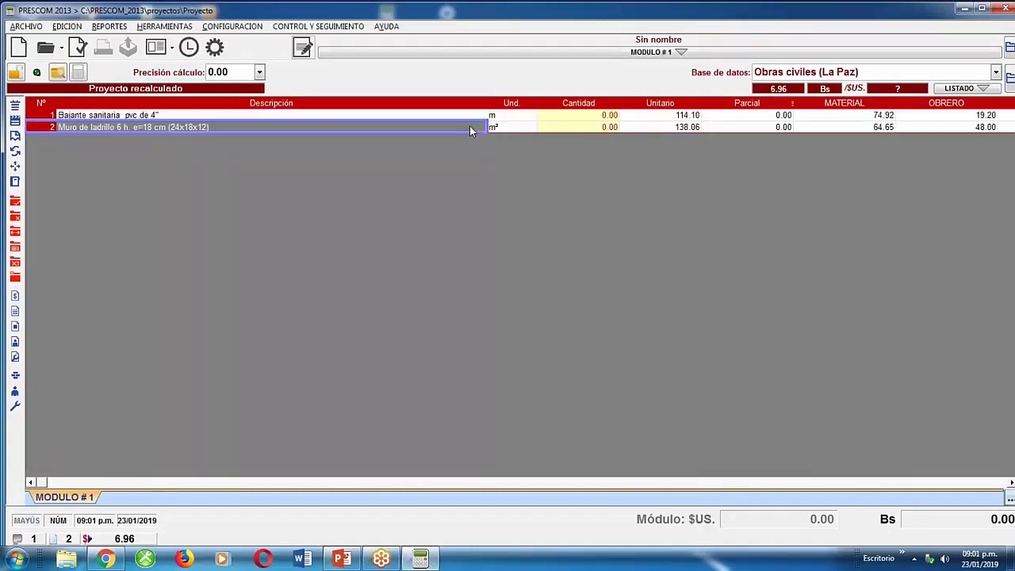
{"action": "left_click", "coordinate": [996, 72]}
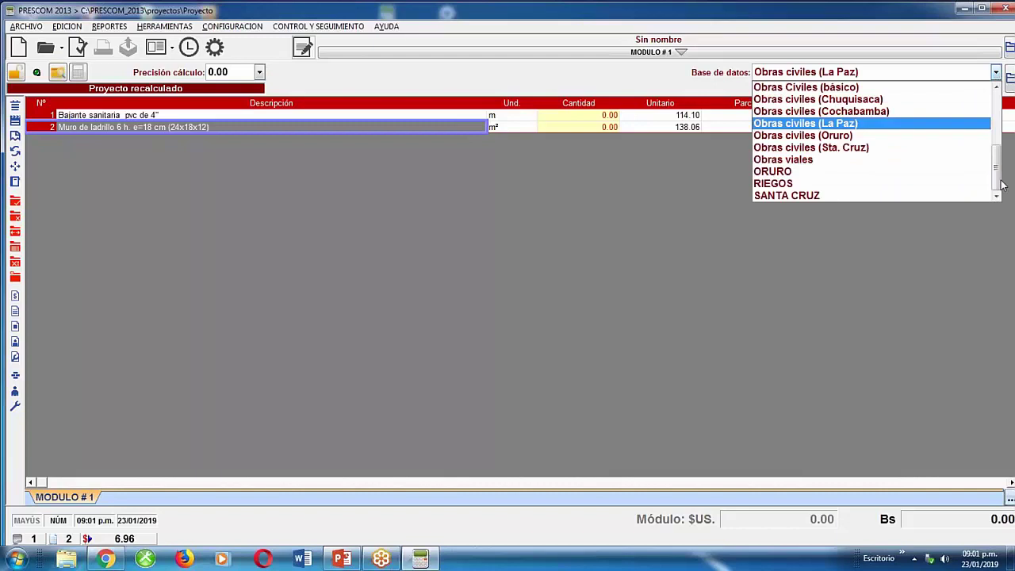
{"action": "mouse_move", "coordinate": [1000, 187]}
{"action": "left_mouse_down"}
{"action": "mouse_move", "coordinate": [998, 141]}
{"action": "mouse_move", "coordinate": [997, 204]}
{"action": "left_mouse_up"}
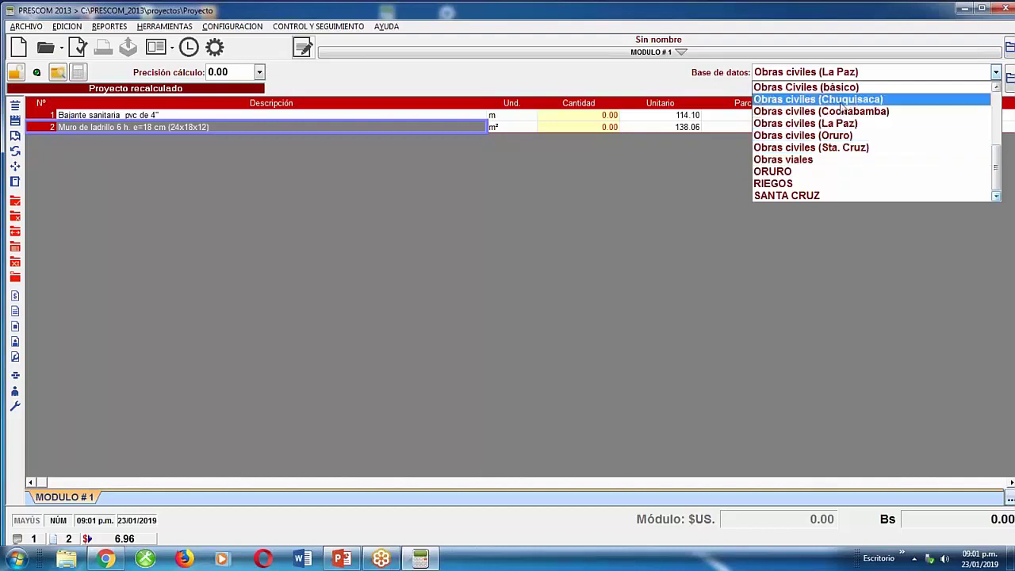
{"action": "scroll", "coordinate": [840, 134], "scroll_direction": "up", "scroll_amount": 4}
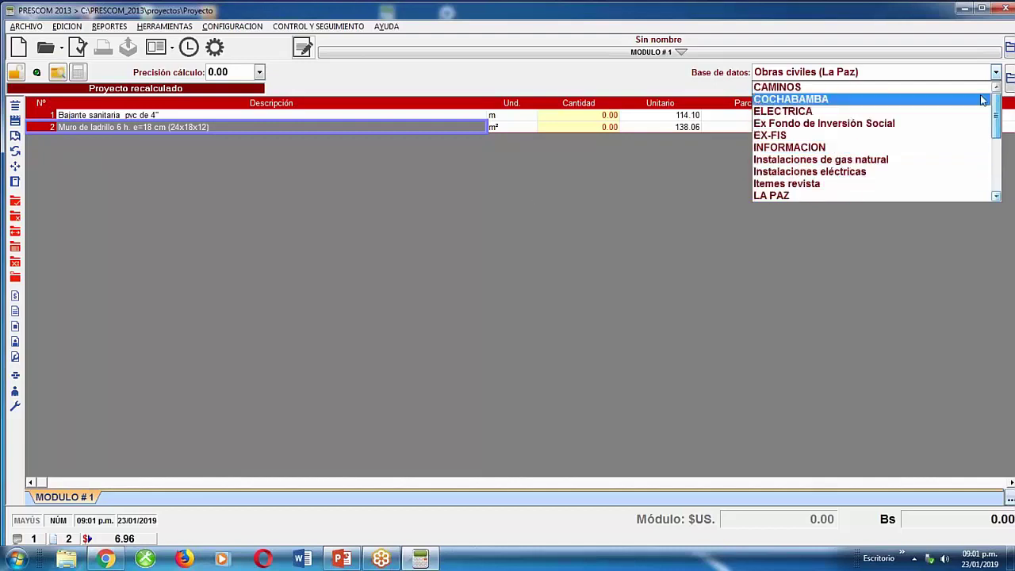
{"action": "left_click", "coordinate": [513, 87]}
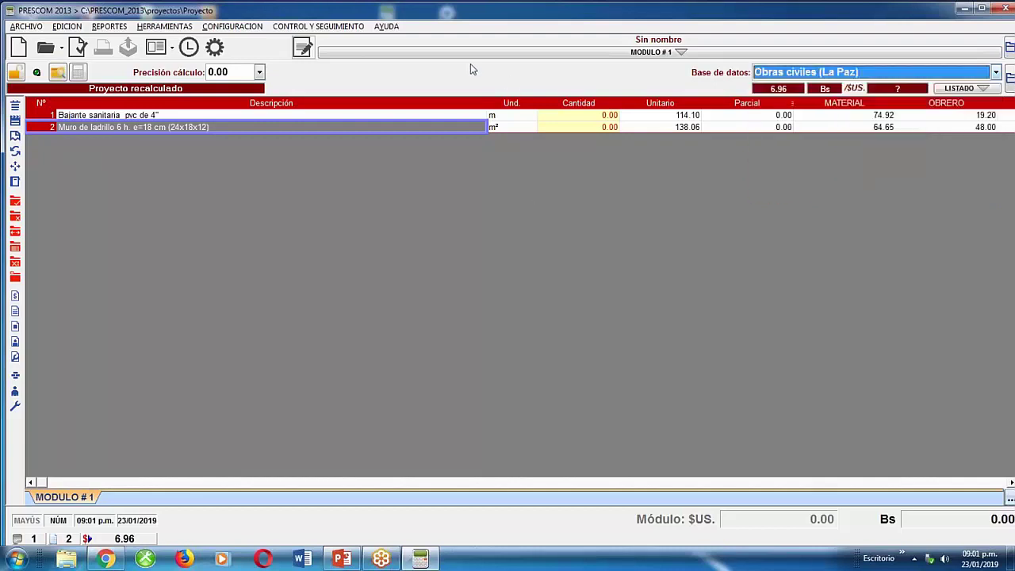
Open the project's calculation parameters and load the predefined format "Normas básicas del SABS".
{"action": "left_click", "coordinate": [252, 27]}
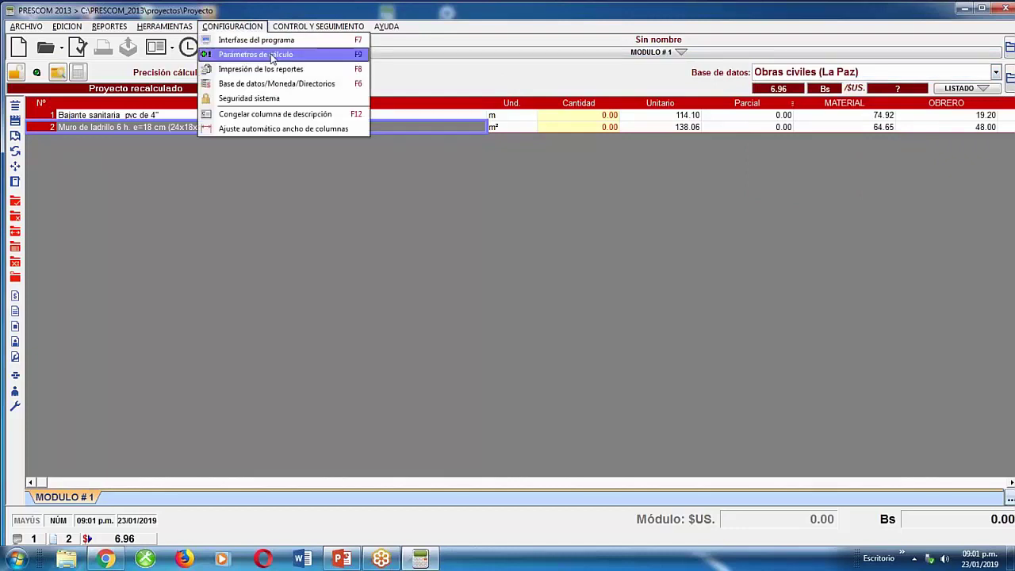
{"action": "left_click", "coordinate": [272, 55]}
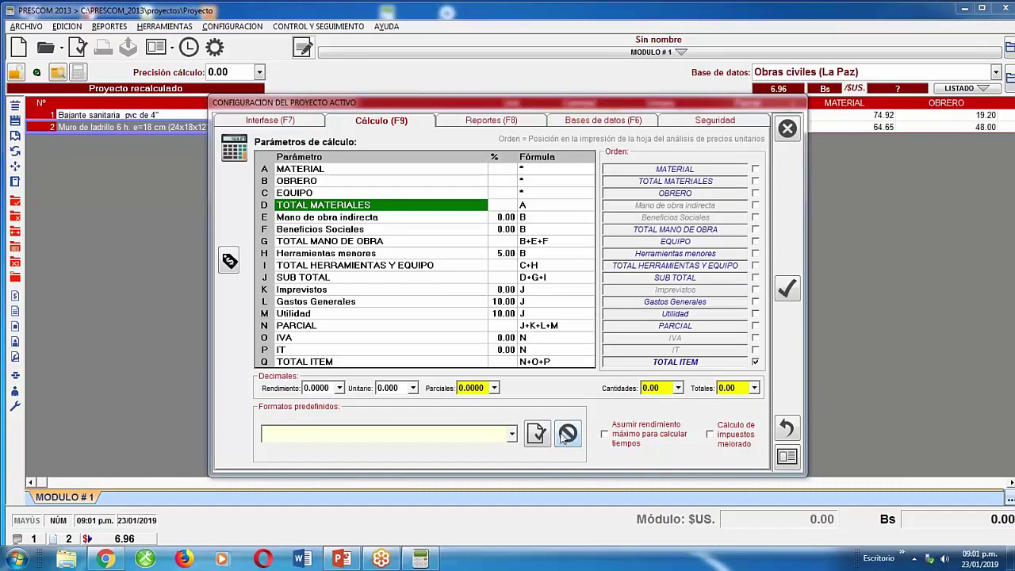
{"action": "left_click", "coordinate": [512, 435]}
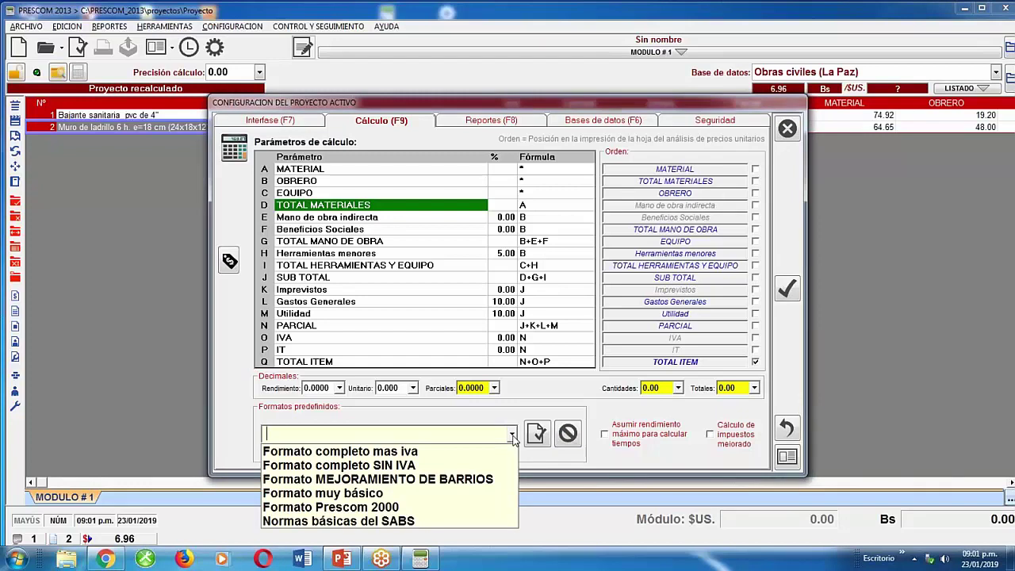
{"action": "left_click", "coordinate": [420, 522]}
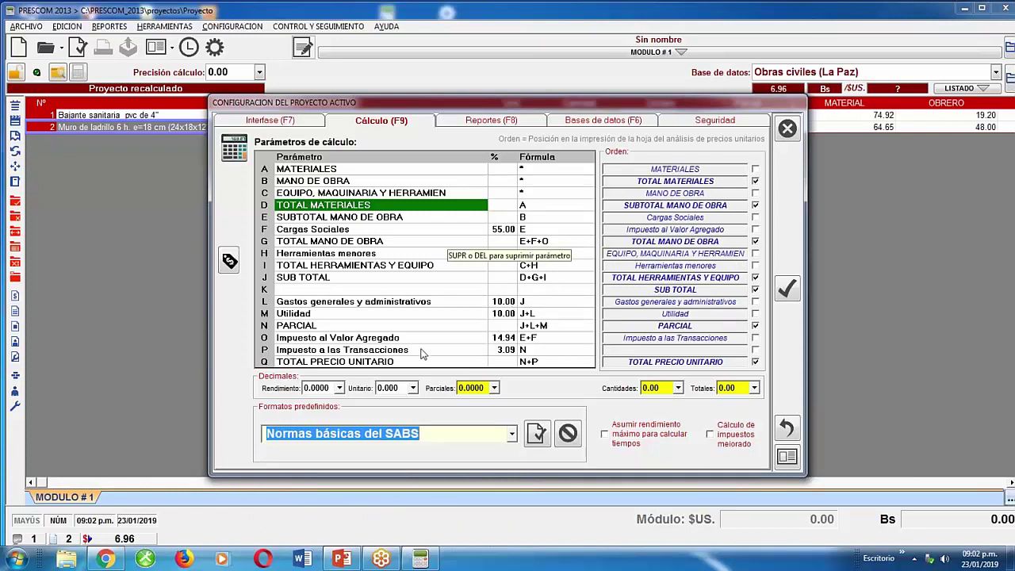
Examine the percentages of Impuesto al Valor Agregado and Impuesto a las Transacciones in the calculation parameters.
{"action": "left_click", "coordinate": [417, 341]}
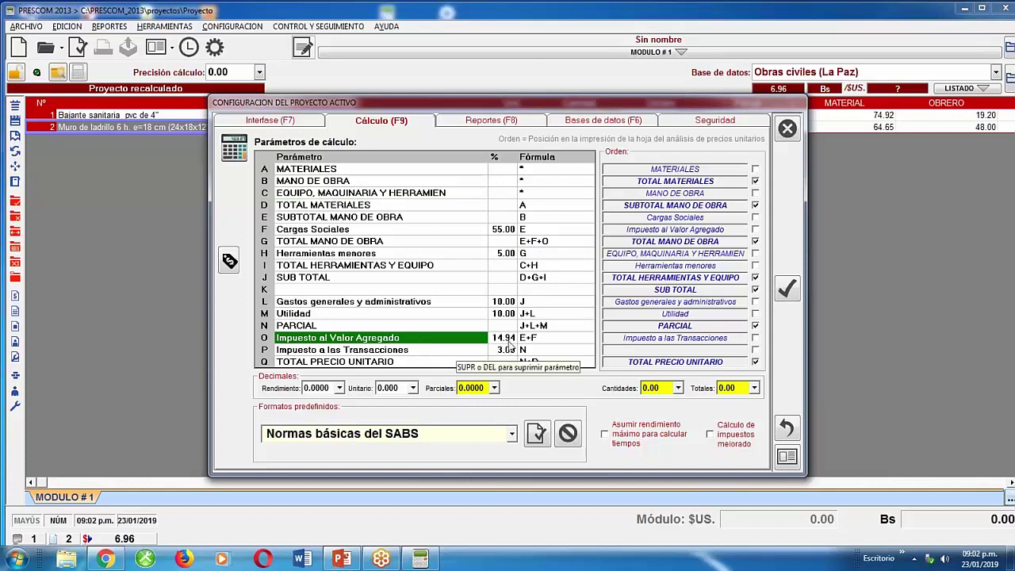
{"action": "left_click", "coordinate": [357, 353]}
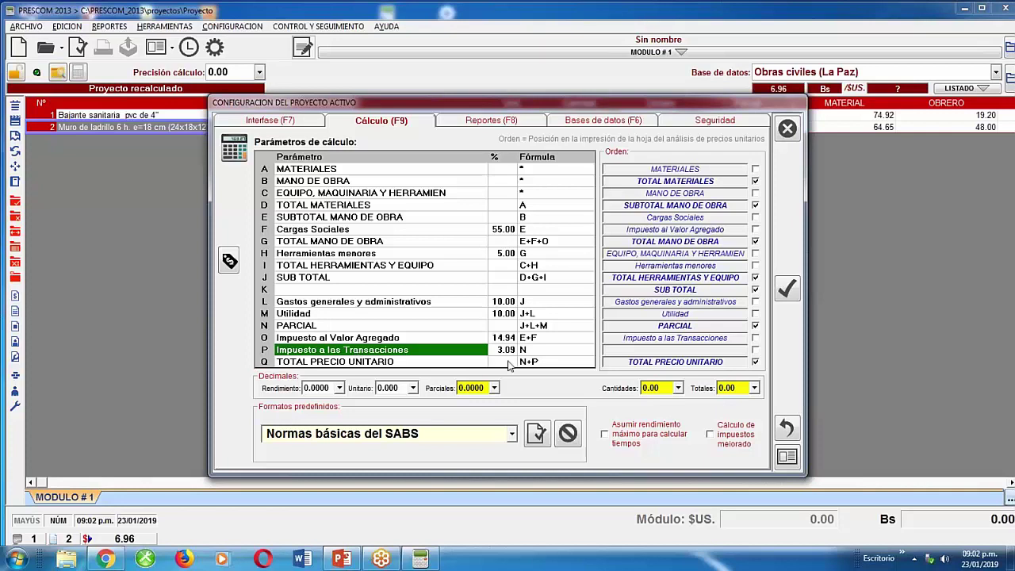
{"action": "left_click", "coordinate": [466, 338]}
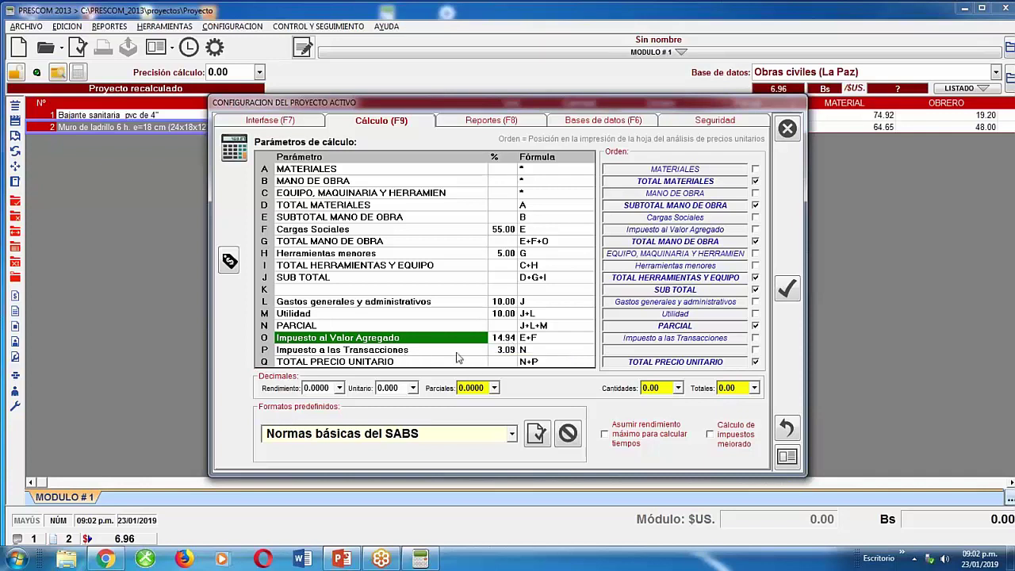
{"action": "left_click", "coordinate": [503, 350]}
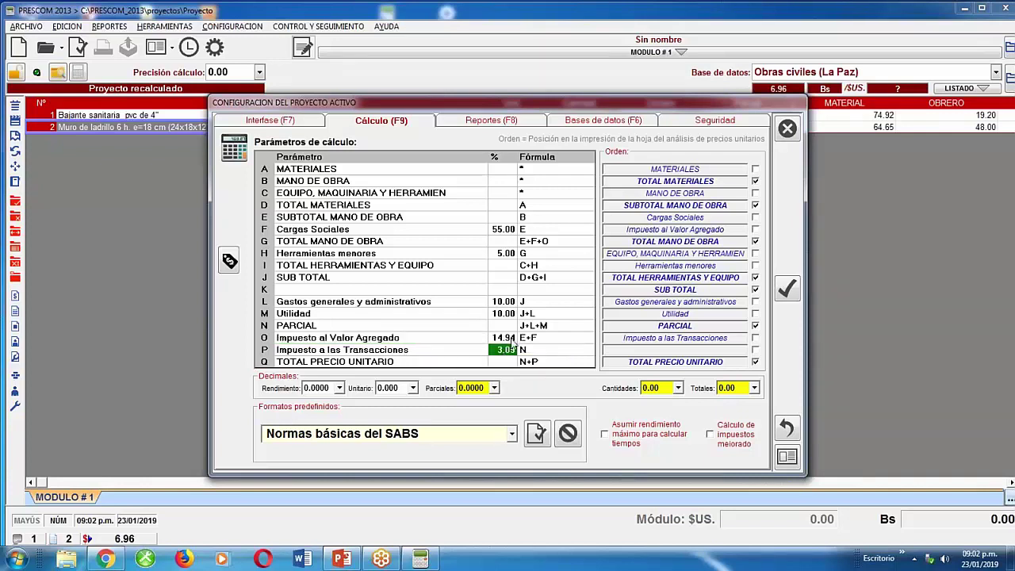
{"action": "left_click", "coordinate": [512, 340]}
{"action": "left_click", "coordinate": [505, 352]}
{"action": "left_click", "coordinate": [511, 340]}
{"action": "left_click", "coordinate": [513, 353]}
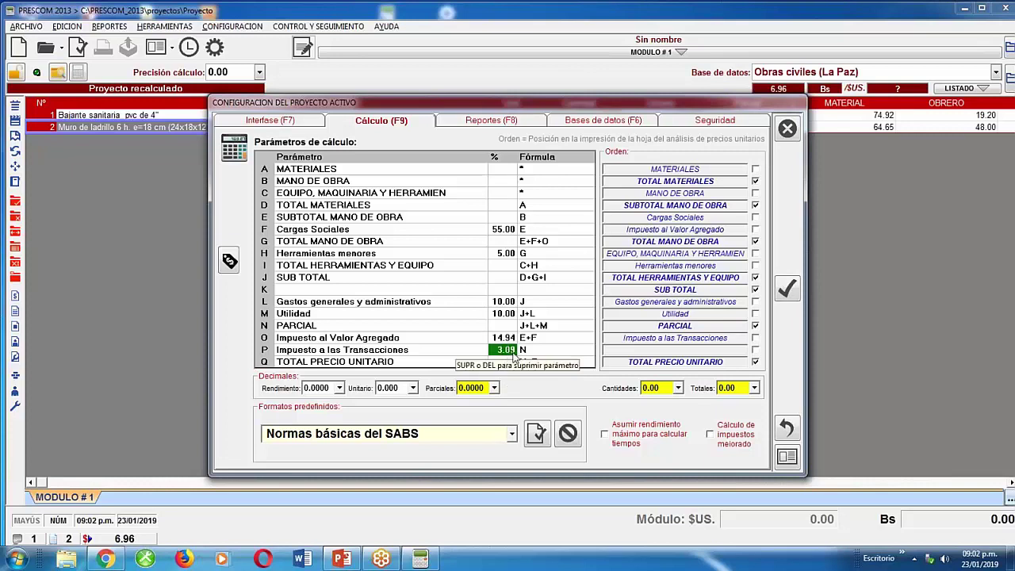
{"action": "left_click", "coordinate": [505, 339]}
{"action": "left_click", "coordinate": [506, 353]}
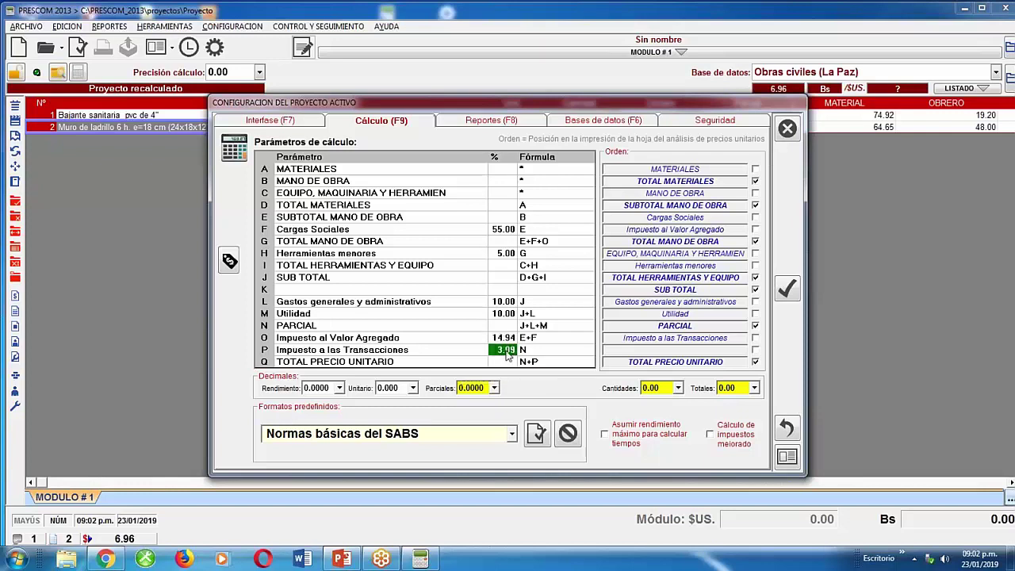
{"action": "left_click", "coordinate": [504, 337]}
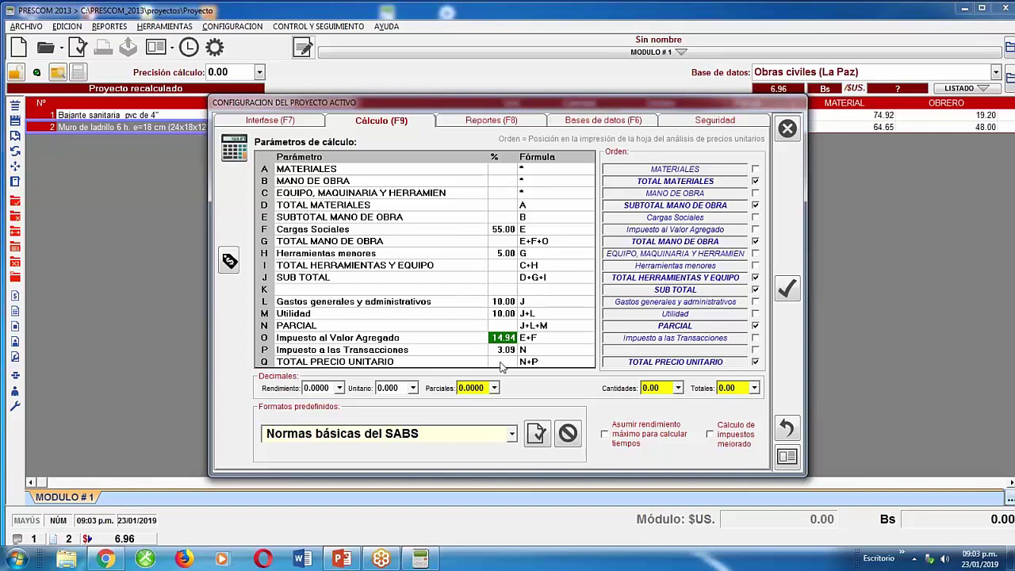
Examine the Cargas Sociales and Herramientas menores percentages and the tool total and subtotal rows in the calculation parameters.
{"action": "left_click", "coordinate": [503, 230]}
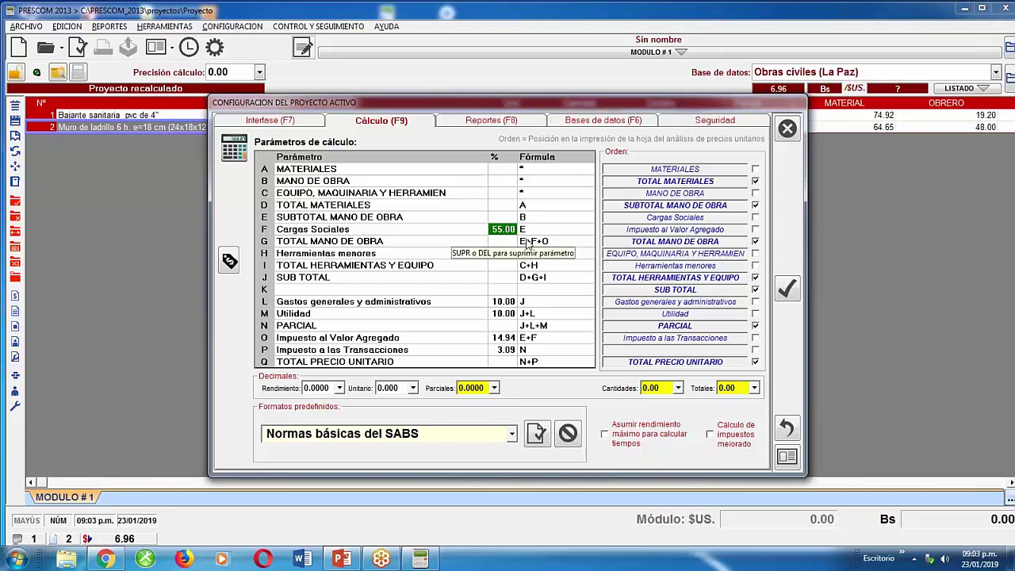
{"action": "left_click", "coordinate": [560, 278]}
{"action": "left_click", "coordinate": [501, 279]}
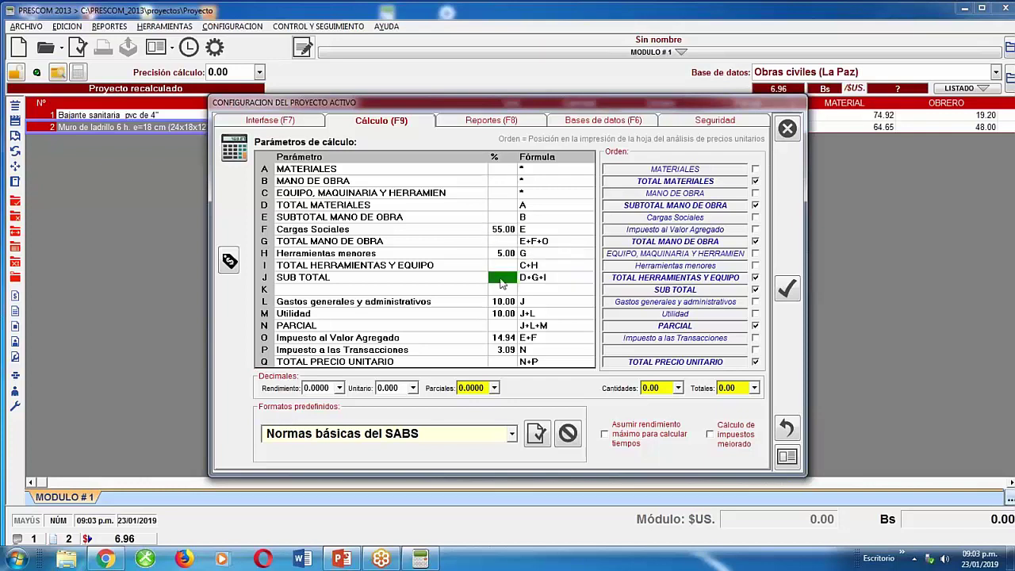
{"action": "left_click", "coordinate": [503, 266]}
{"action": "left_click", "coordinate": [503, 255]}
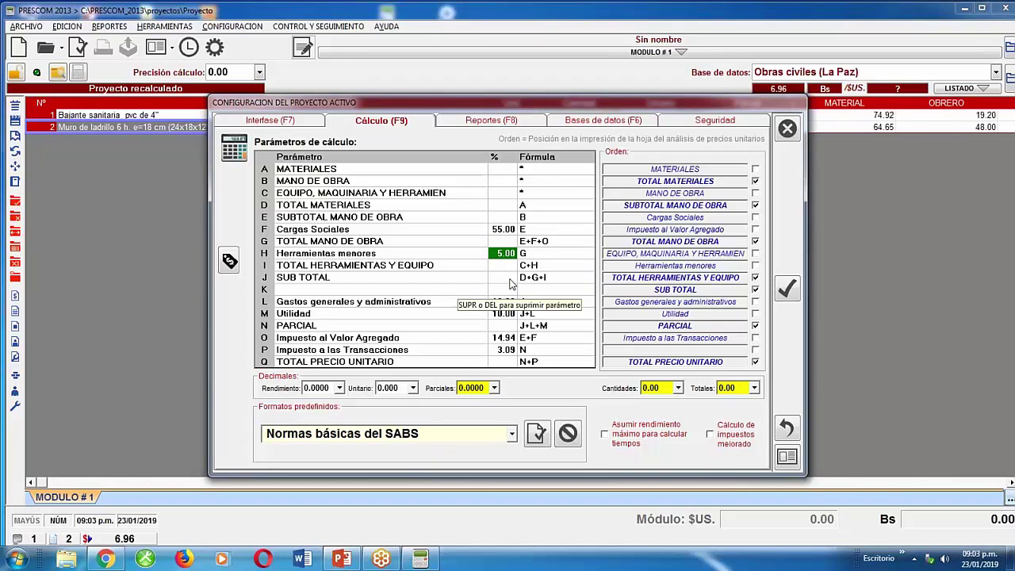
{"action": "left_click", "coordinate": [508, 232]}
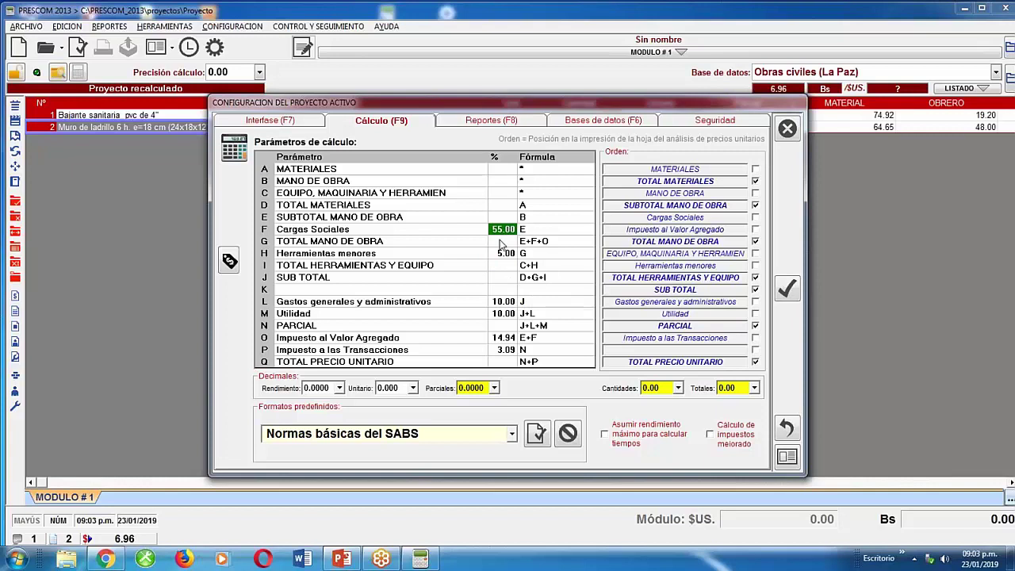
Check the Impuesto al Valor Agregado row and the TOTAL MANO DE OBRA formula, and apply the calculation parameters to the project.
{"action": "left_click", "coordinate": [502, 291]}
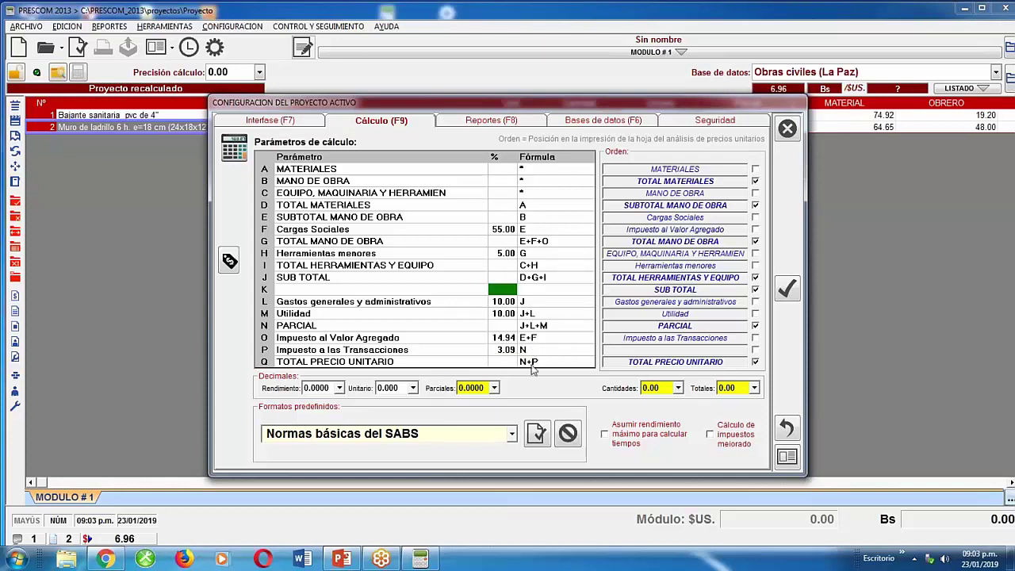
{"action": "left_click", "coordinate": [507, 338]}
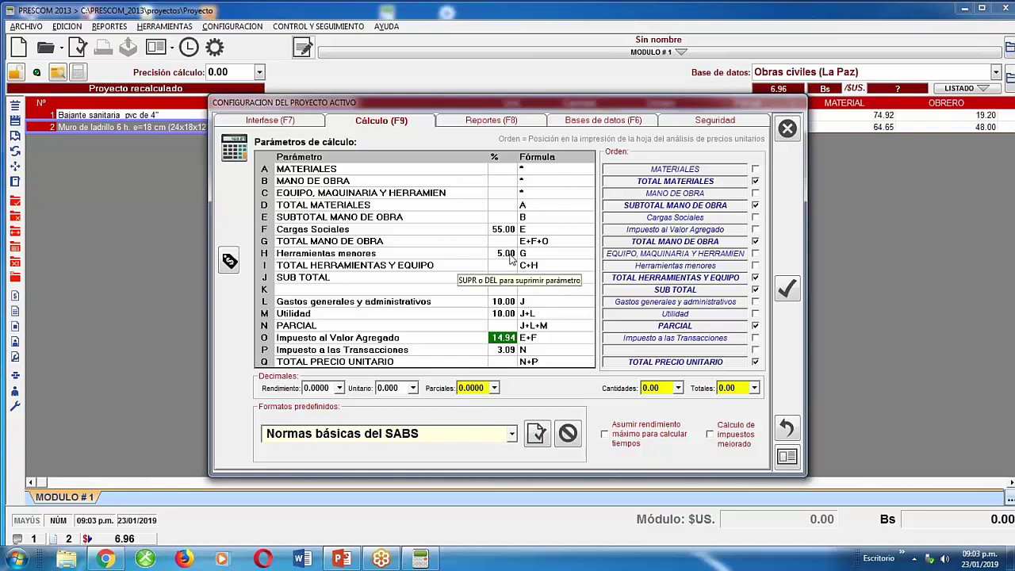
{"action": "left_click", "coordinate": [557, 244]}
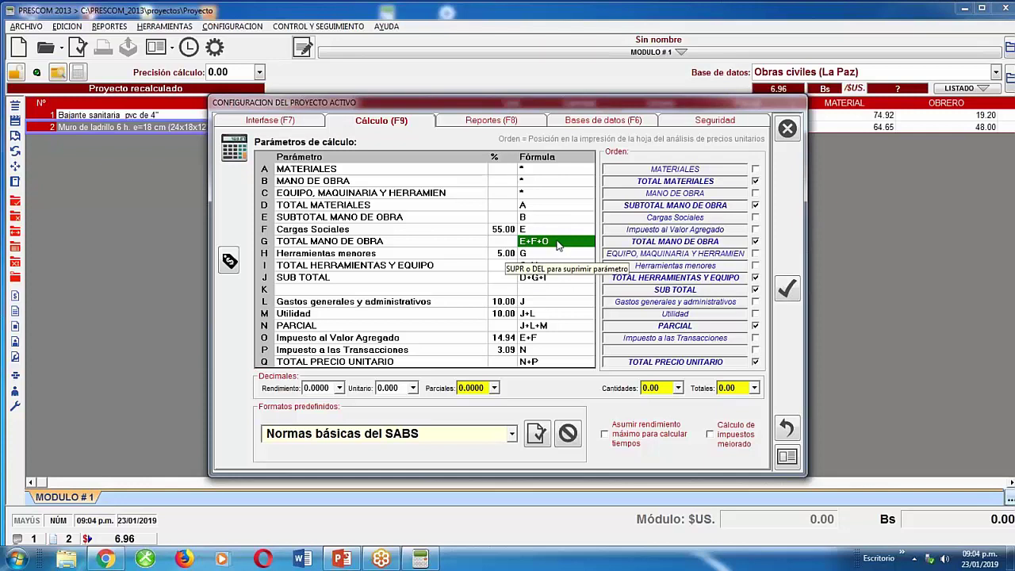
{"action": "left_click", "coordinate": [557, 247]}
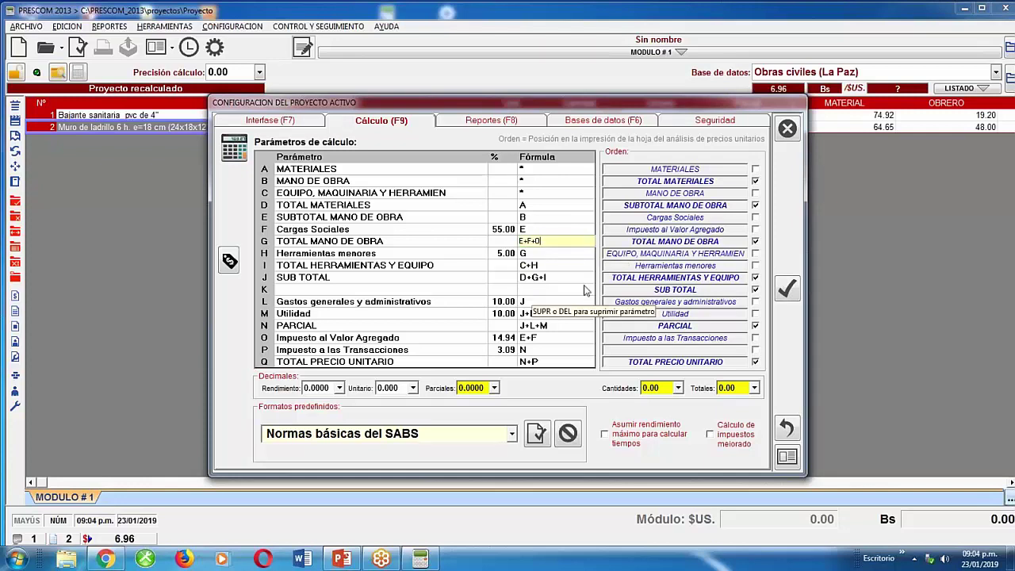
{"action": "type", "text": "+"}
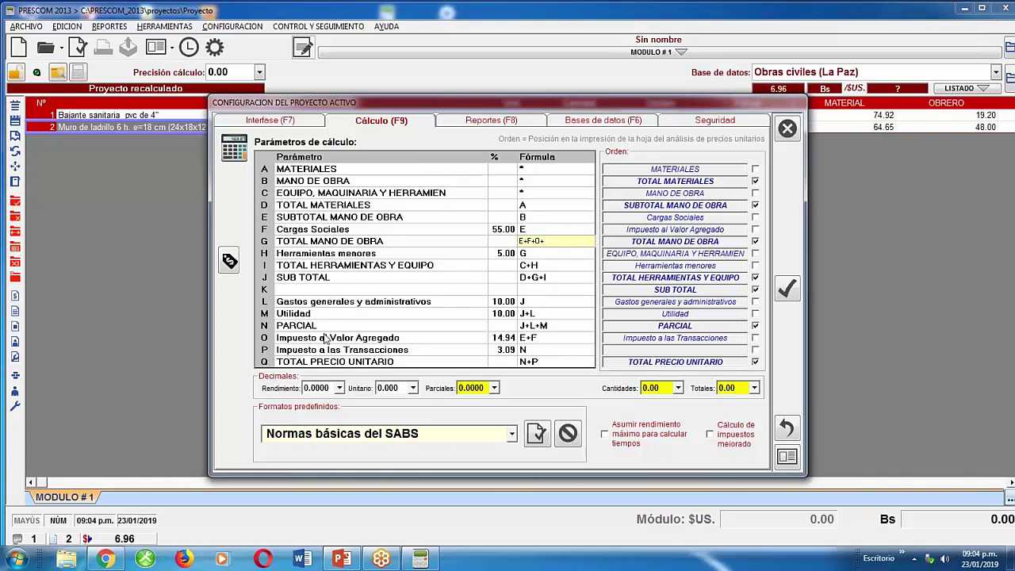
{"action": "left_click", "coordinate": [550, 255]}
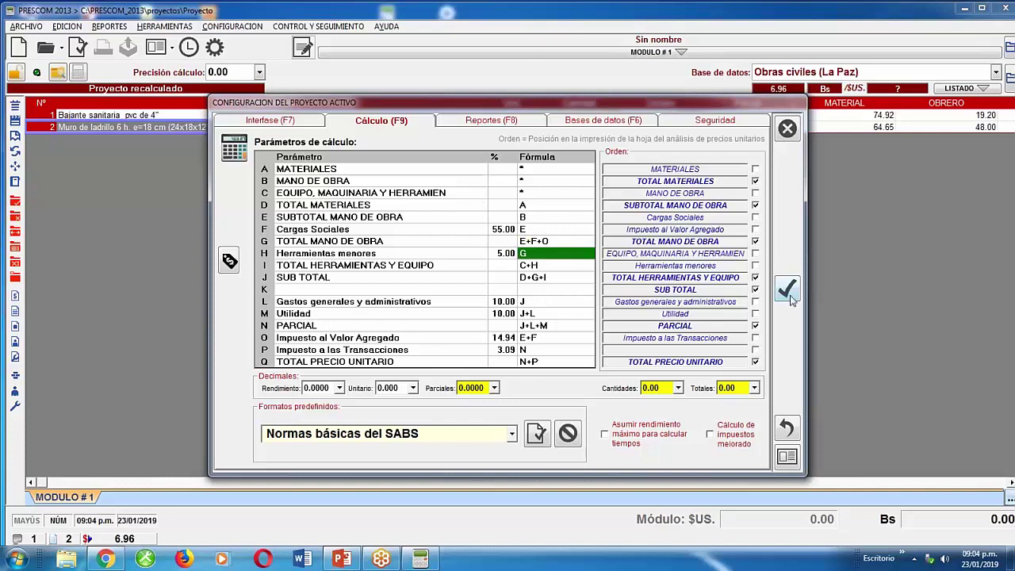
{"action": "left_click", "coordinate": [788, 291]}
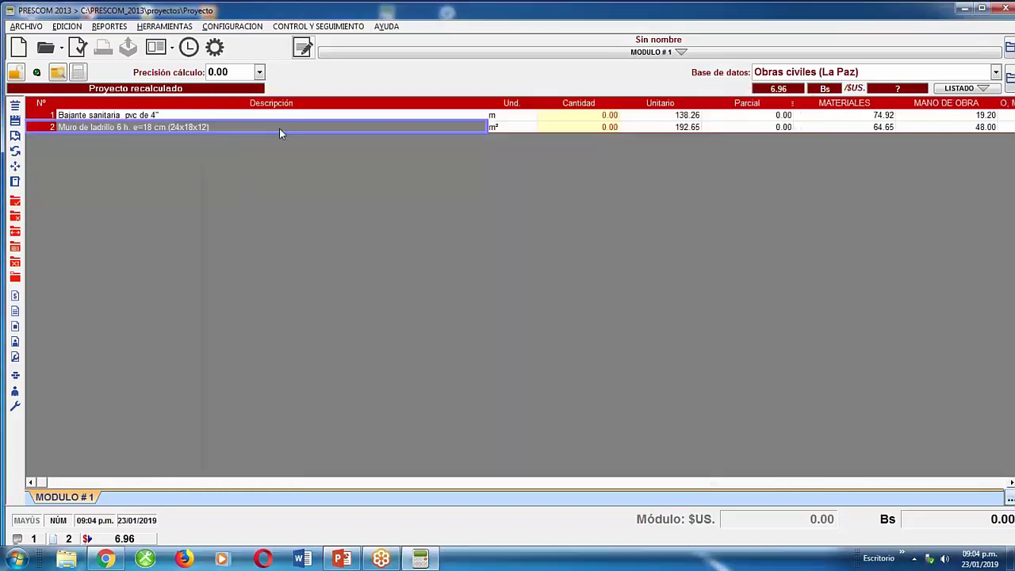
Examine the unit price analysis of the brick wall item Muro de ladrillo 6 h. and return to the item list.
{"action": "left_click", "coordinate": [279, 128]}
{"action": "double_click", "coordinate": [279, 128]}
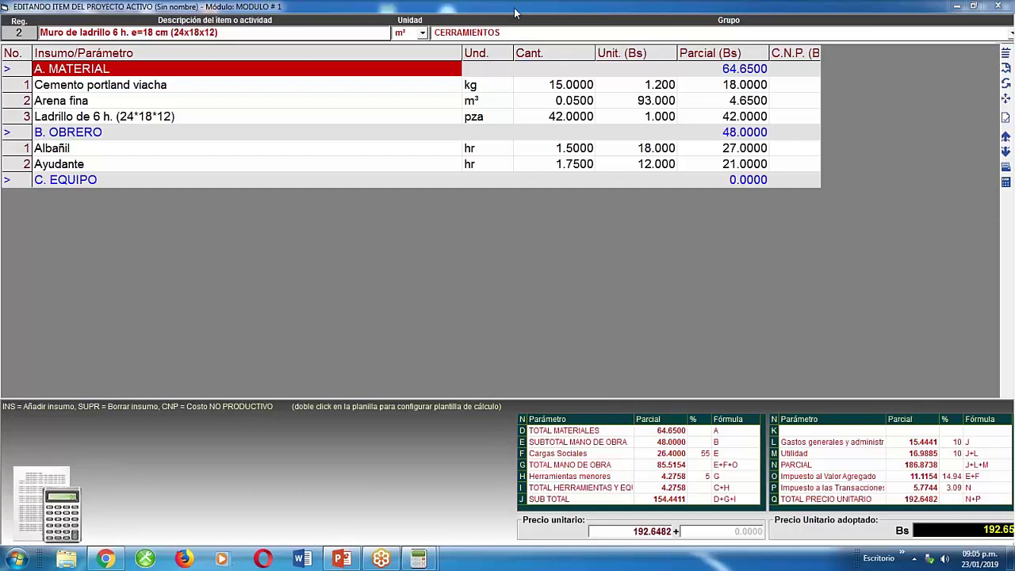
{"action": "key", "text": "Escape"}
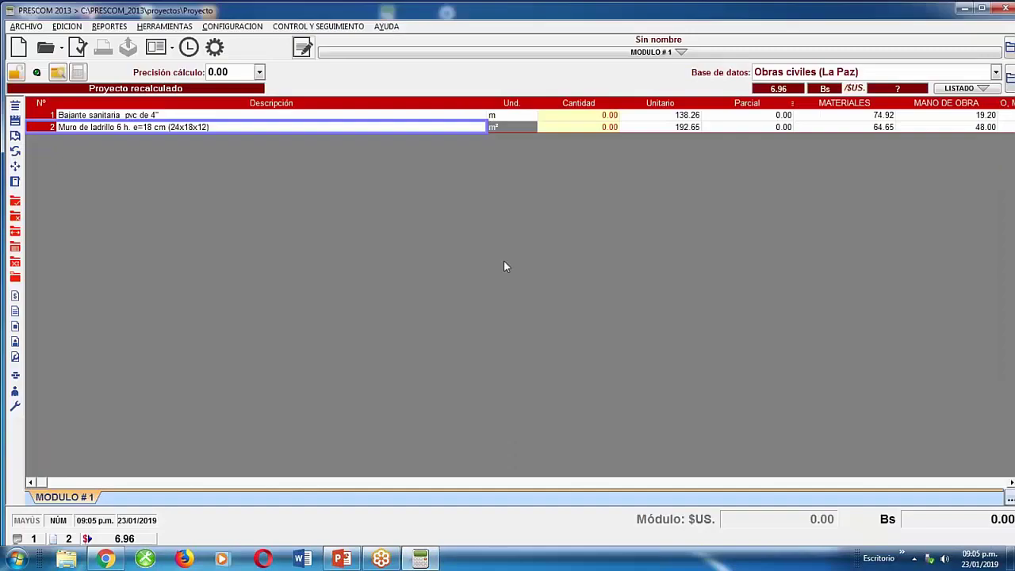
Add a new module named "obra" to the project.
{"action": "right_click", "coordinate": [84, 493]}
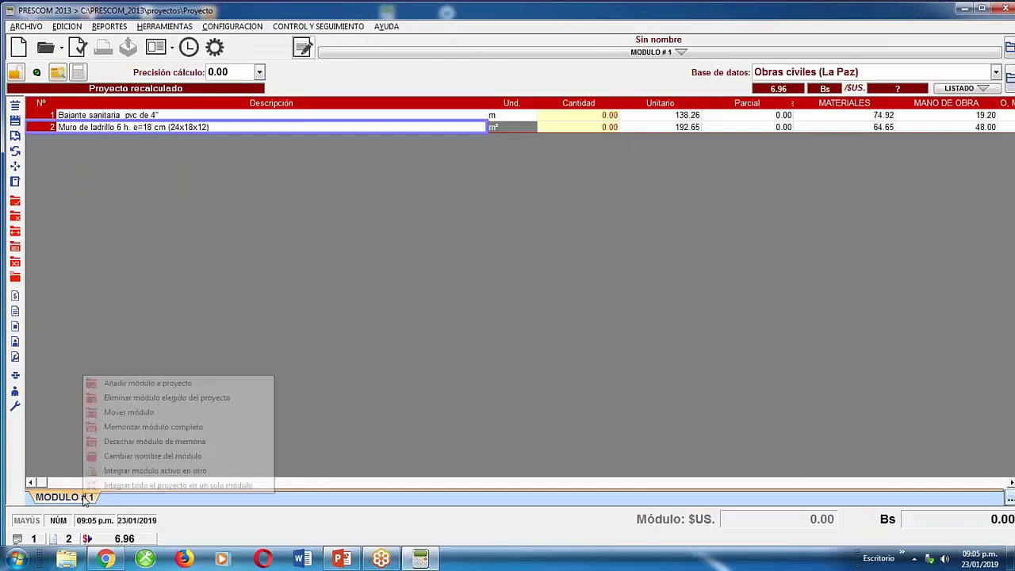
{"action": "left_click", "coordinate": [158, 383]}
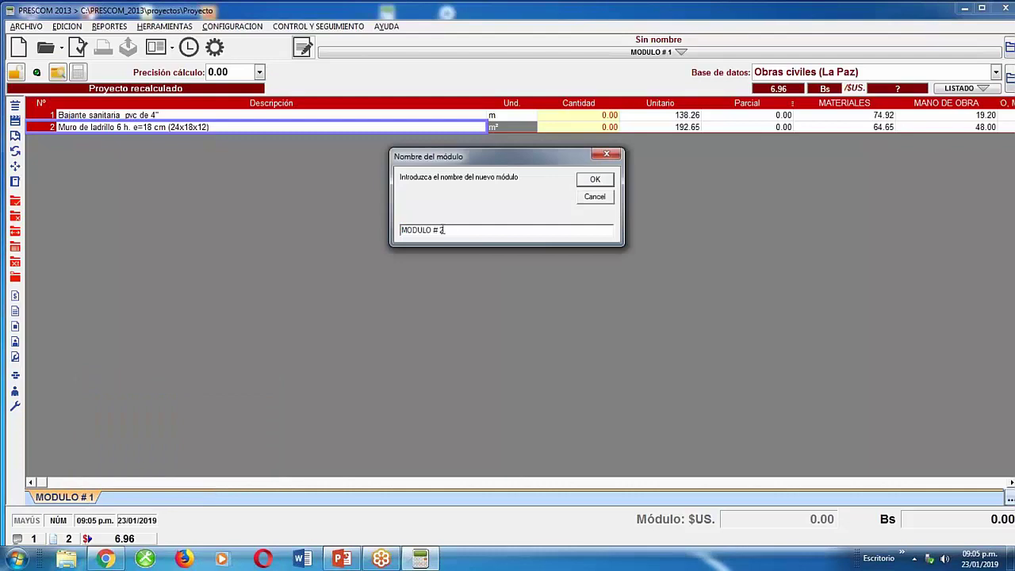
{"action": "type", "text": "obra"}
{"action": "left_click", "coordinate": [596, 177]}
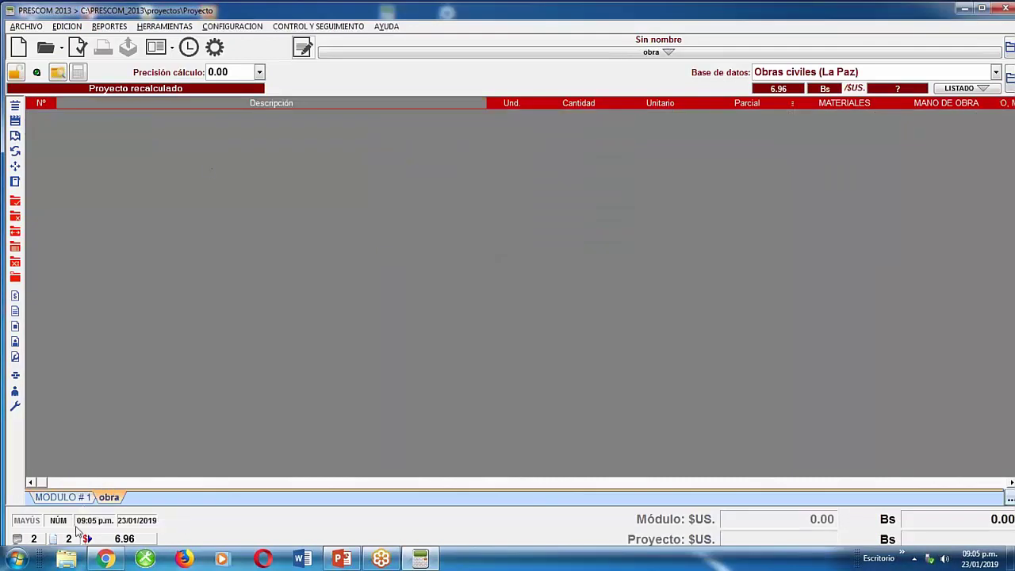
View the contents of the modules MODULO # 1 and obra, ending on MODULO # 1.
{"action": "left_click", "coordinate": [82, 500]}
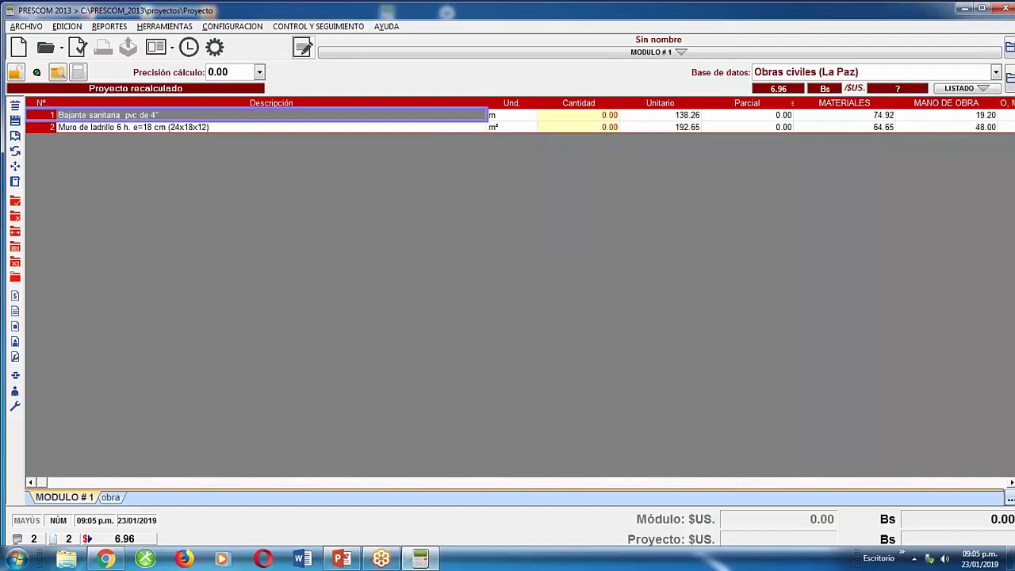
{"action": "left_click", "coordinate": [110, 497]}
{"action": "left_click", "coordinate": [64, 497]}
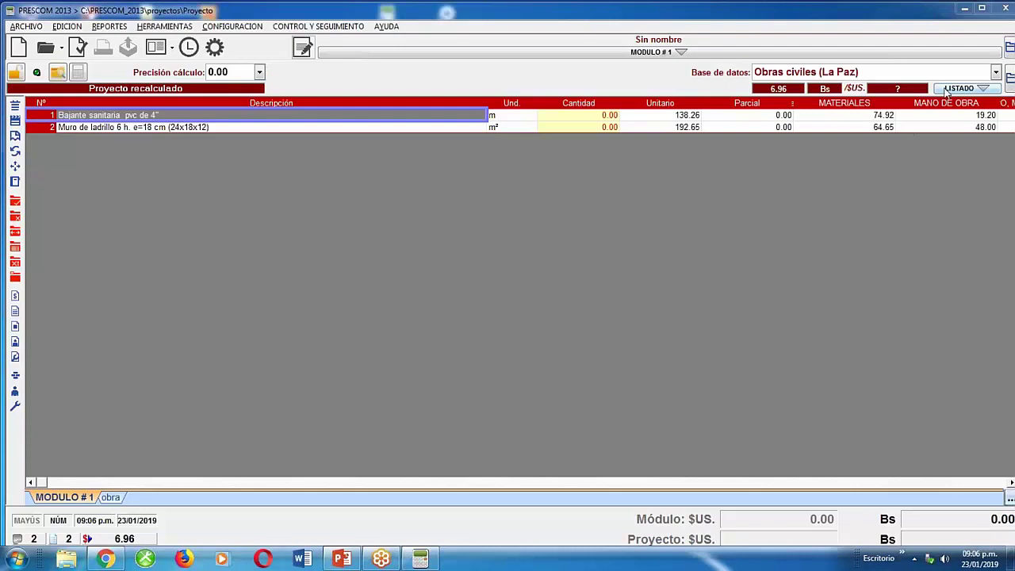
Open the report printing configuration and review its Membrete, Logotipo and Cuerpo settings.
{"action": "left_click", "coordinate": [220, 28]}
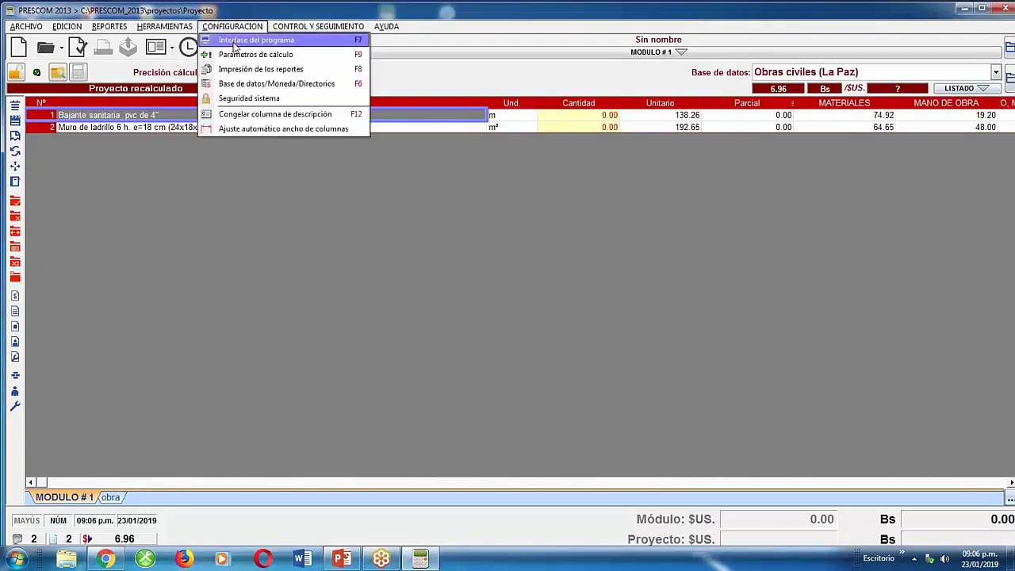
{"action": "left_click", "coordinate": [264, 72]}
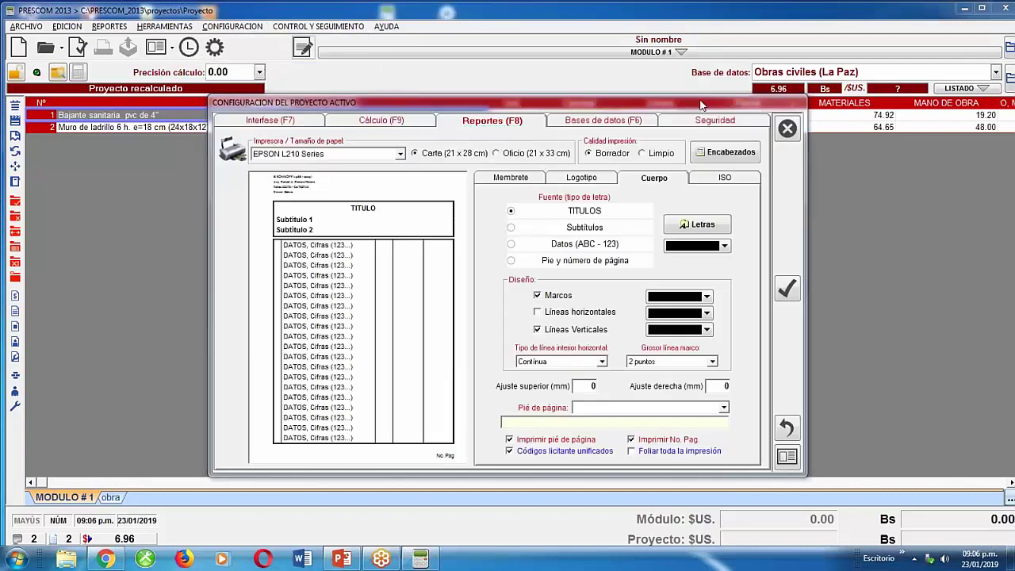
{"action": "left_click_drag", "start_coordinate": [596, 109], "coordinate": [568, 48]}
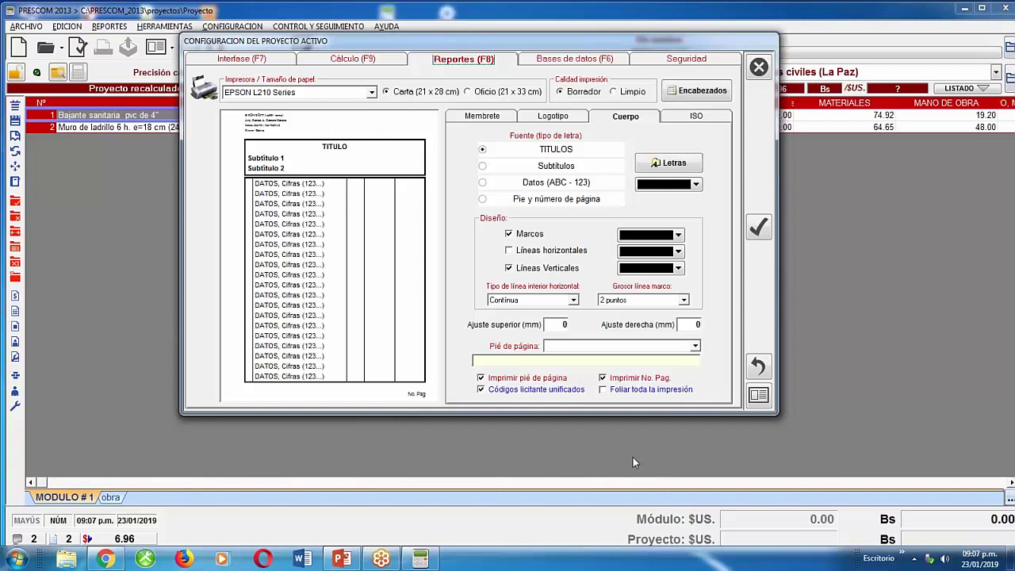
{"action": "left_click", "coordinate": [489, 119]}
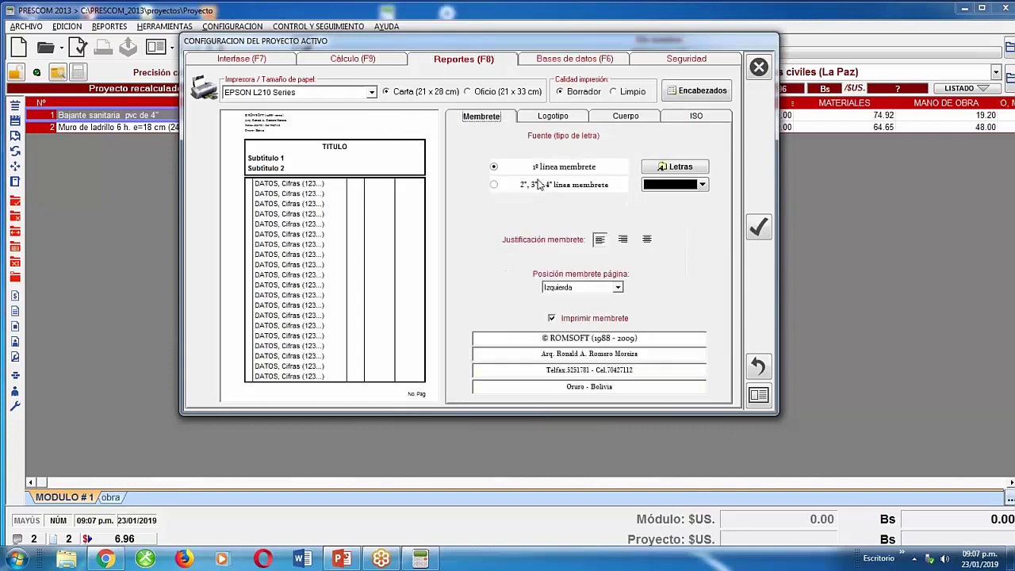
{"action": "left_click", "coordinate": [559, 118]}
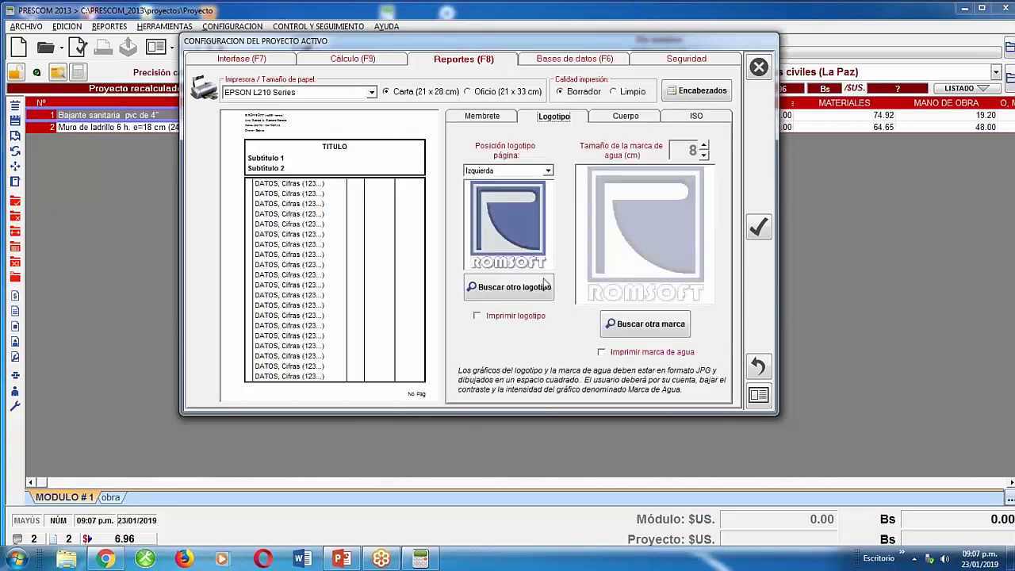
{"action": "left_click", "coordinate": [637, 122]}
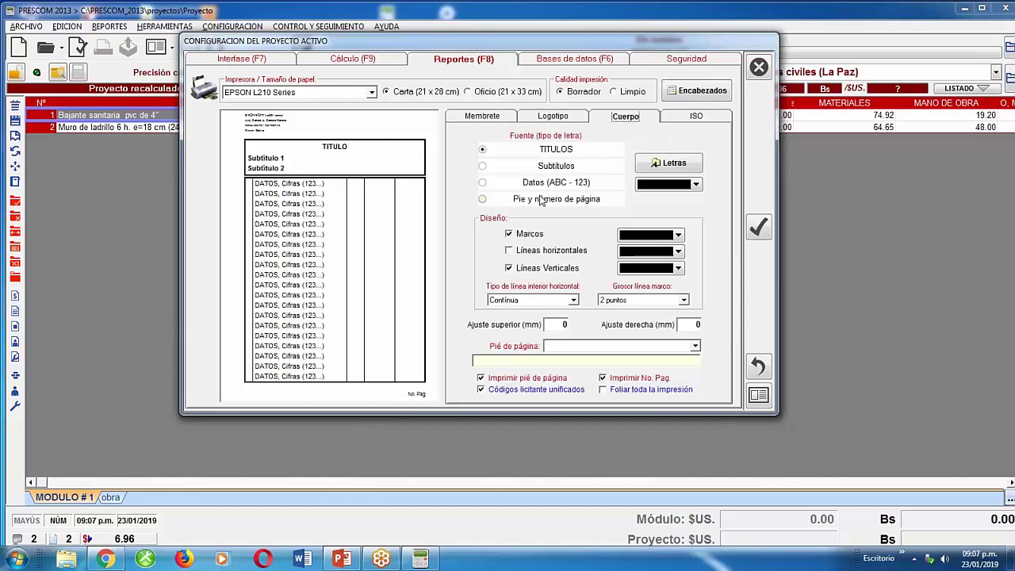
Try the report body's font targets, Líneas horizontales and Marcos options, restoring each, and view the horizontal line colours without choosing one.
{"action": "left_click", "coordinate": [482, 166]}
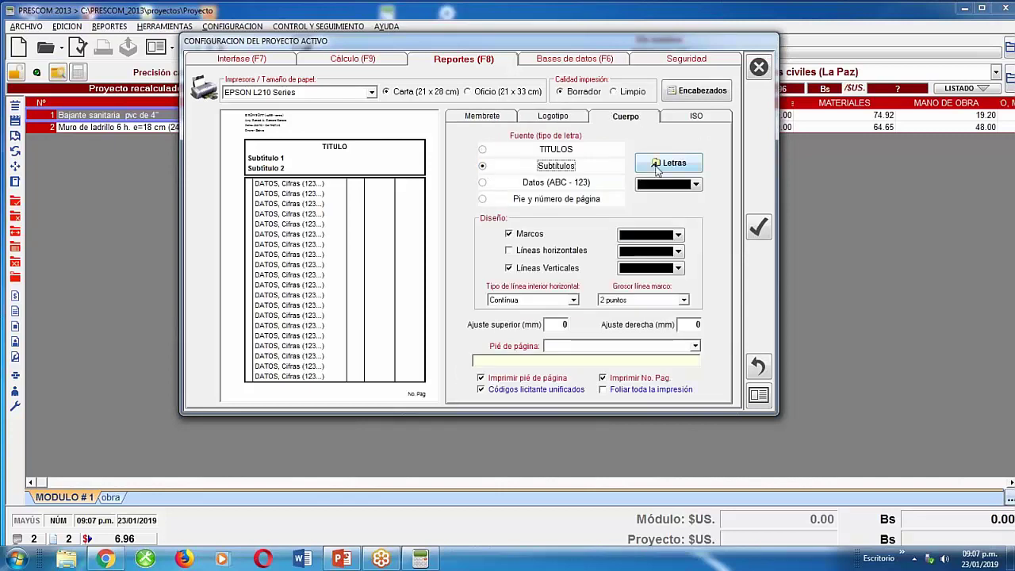
{"action": "left_click", "coordinate": [482, 150]}
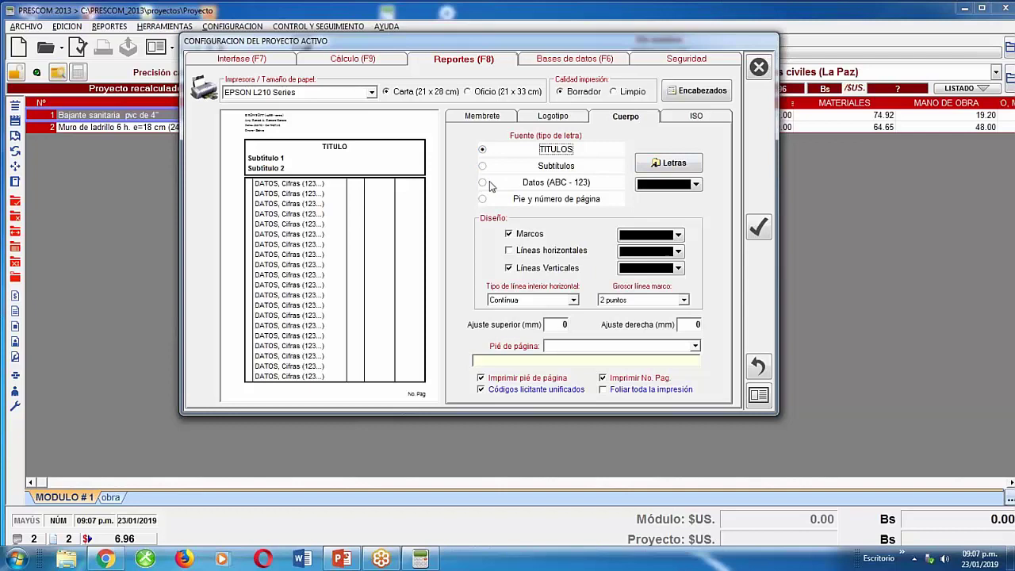
{"action": "left_click", "coordinate": [509, 251]}
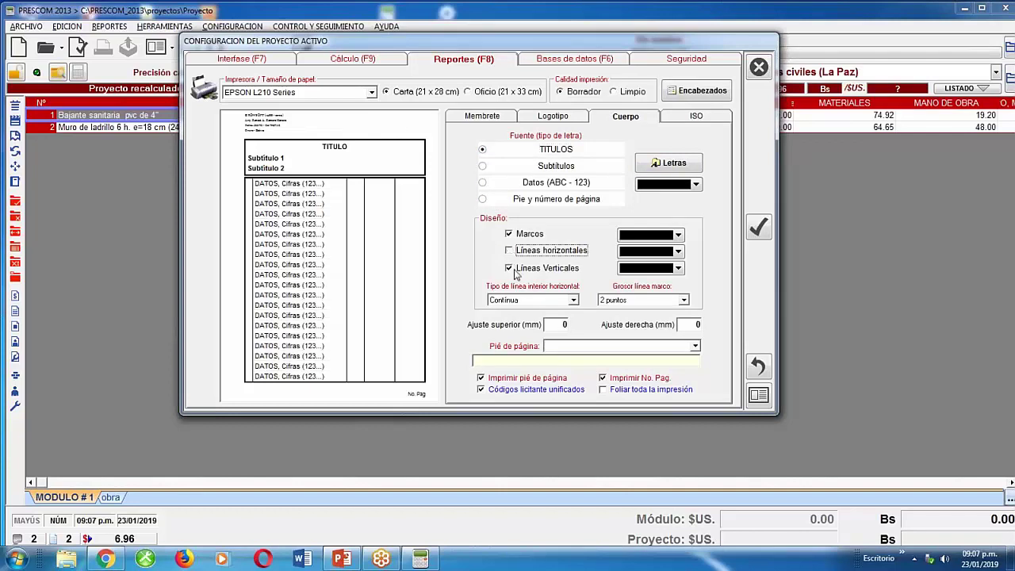
{"action": "left_click", "coordinate": [508, 249]}
{"action": "left_click", "coordinate": [509, 235]}
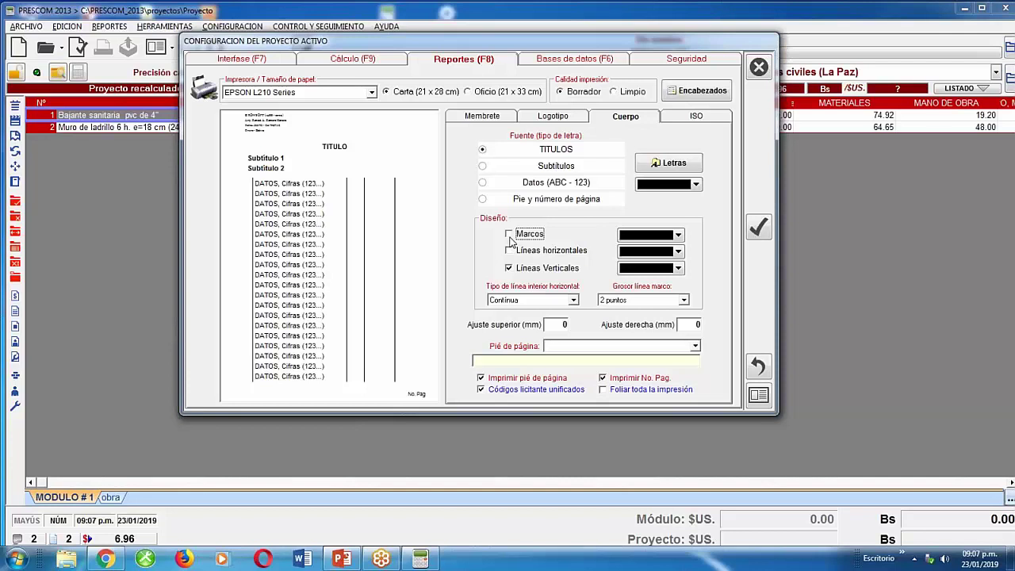
{"action": "left_click", "coordinate": [510, 238]}
{"action": "left_click", "coordinate": [509, 238]}
{"action": "left_click", "coordinate": [509, 236]}
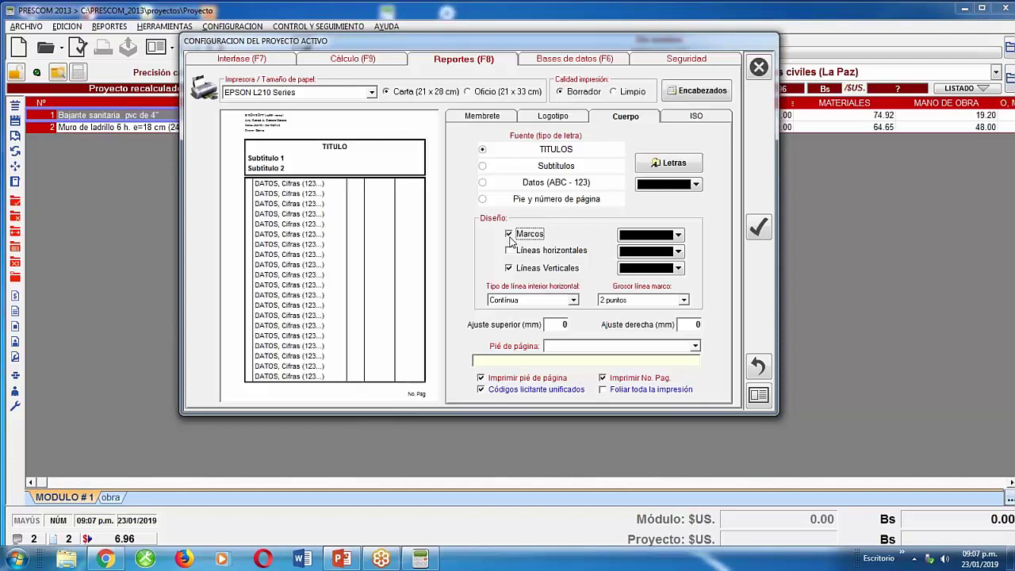
{"action": "left_click", "coordinate": [678, 252]}
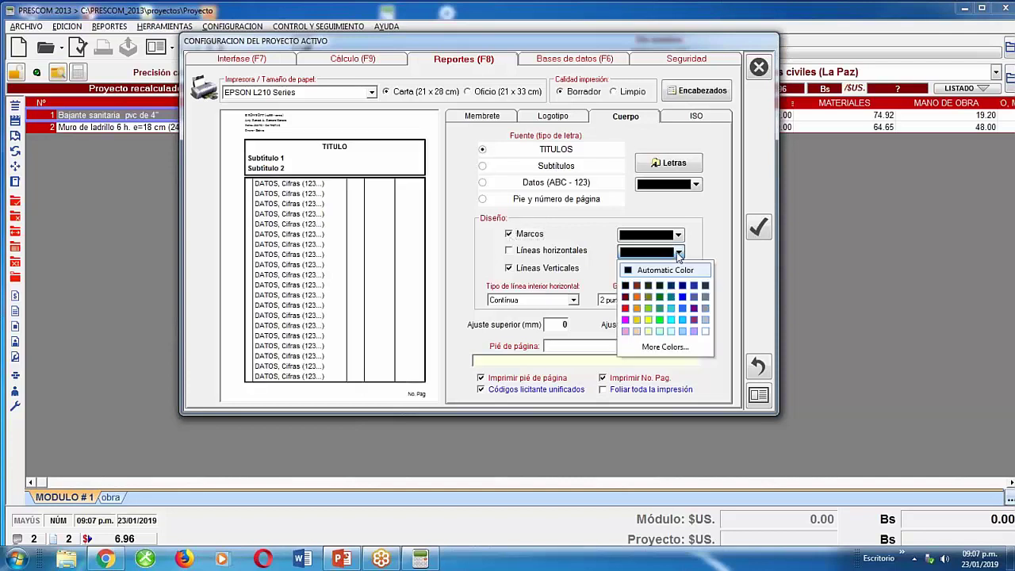
{"action": "left_click", "coordinate": [715, 246]}
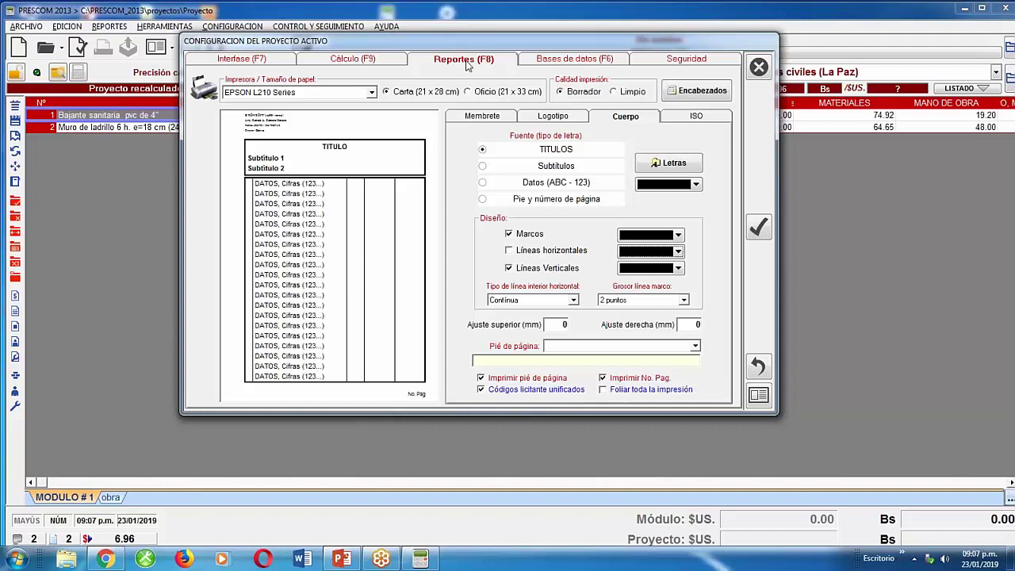
Review the project's database, calculation and program interface settings.
{"action": "left_click", "coordinate": [589, 63]}
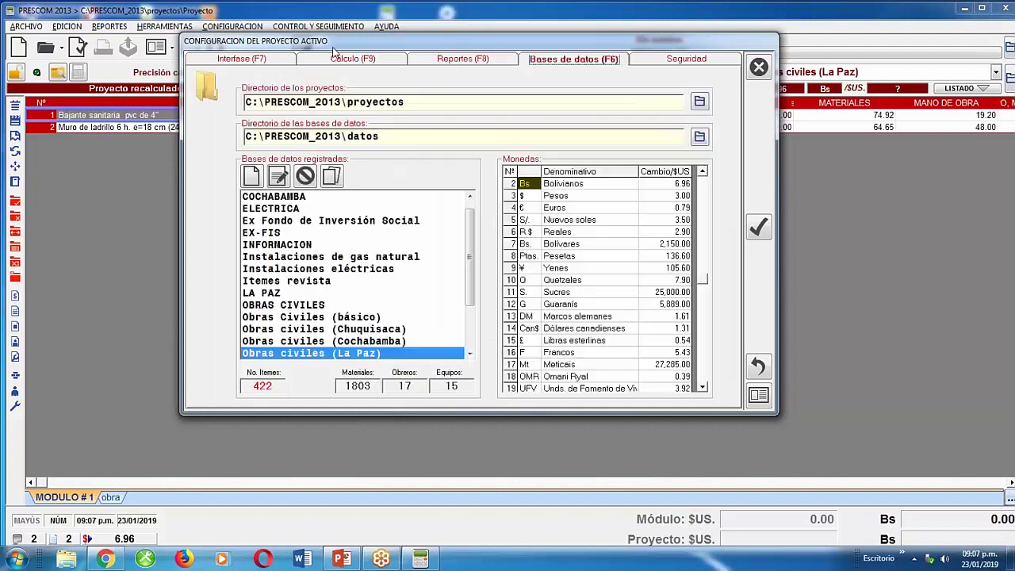
{"action": "left_click", "coordinate": [351, 62]}
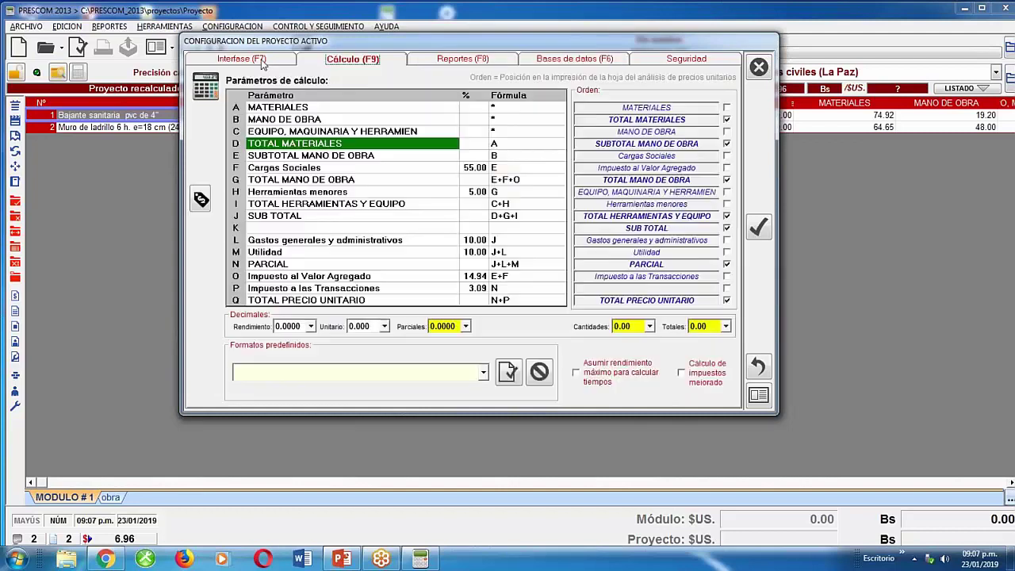
{"action": "left_click", "coordinate": [261, 62]}
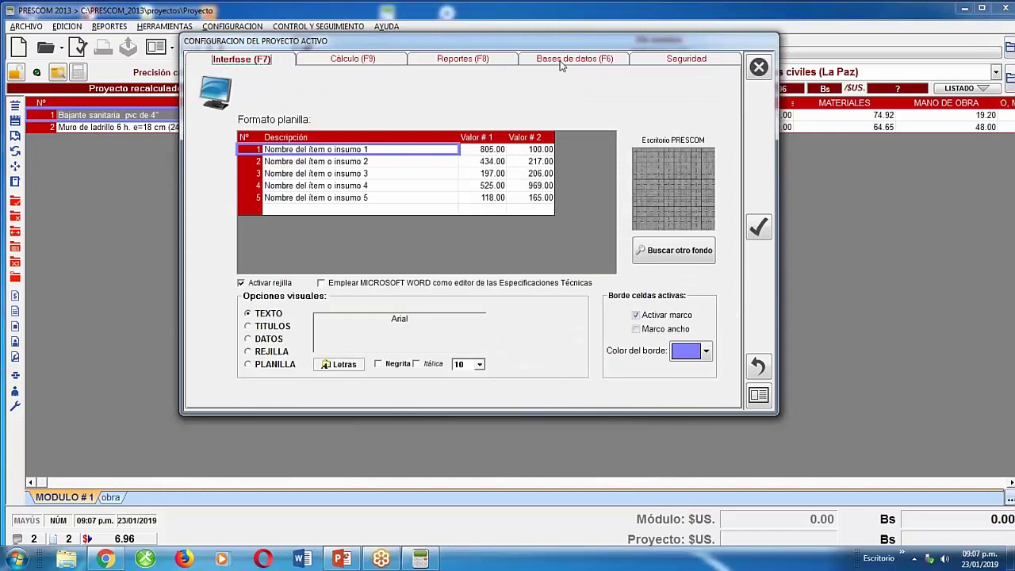
Examine the registered databases and the list of currencies with their exchange rates in the database settings.
{"action": "left_click", "coordinate": [560, 65]}
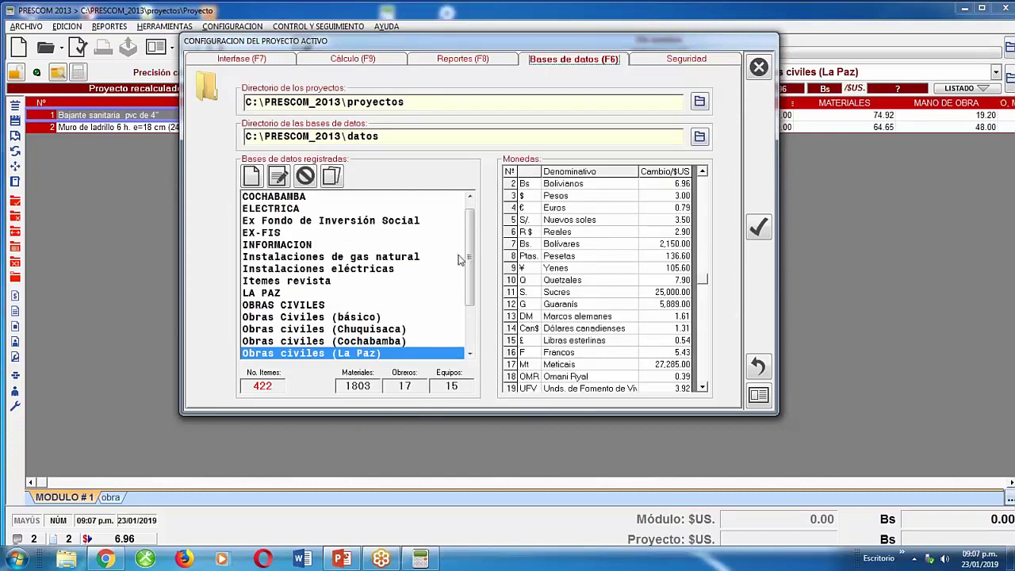
{"action": "left_click_drag", "start_coordinate": [472, 249], "coordinate": [469, 224]}
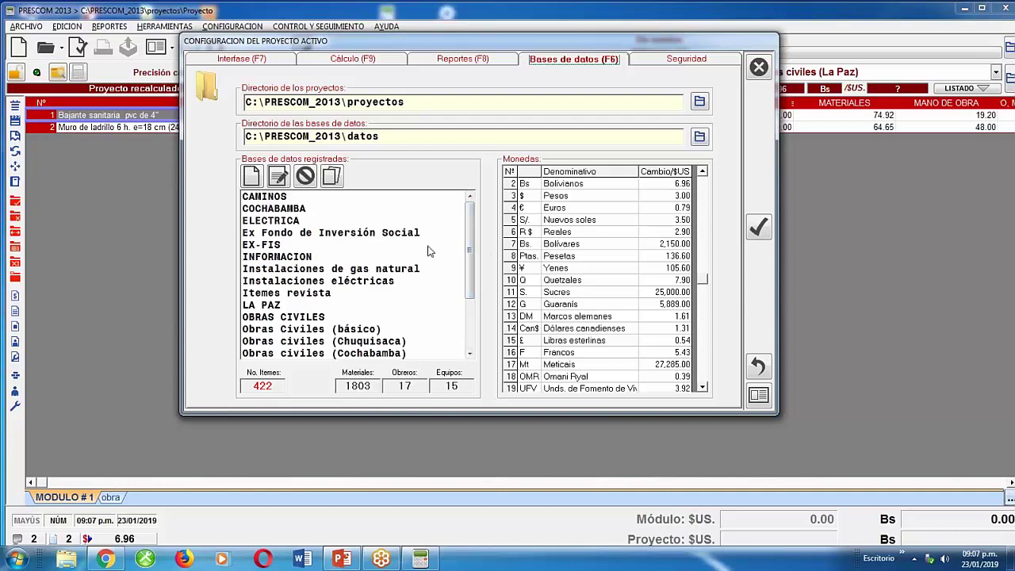
{"action": "left_click_drag", "start_coordinate": [638, 45], "coordinate": [635, 49]}
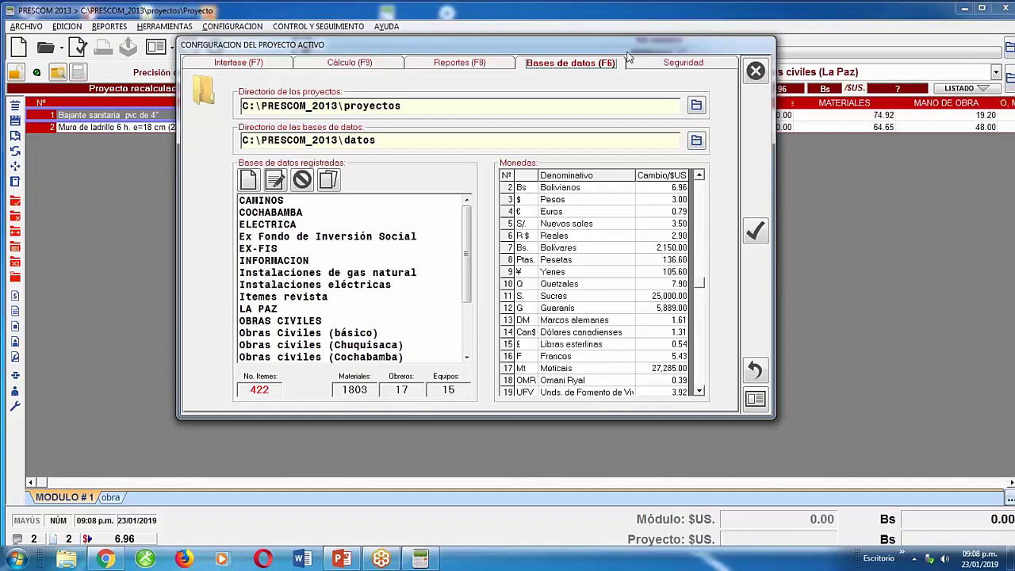
{"action": "left_click_drag", "start_coordinate": [626, 54], "coordinate": [493, 209]}
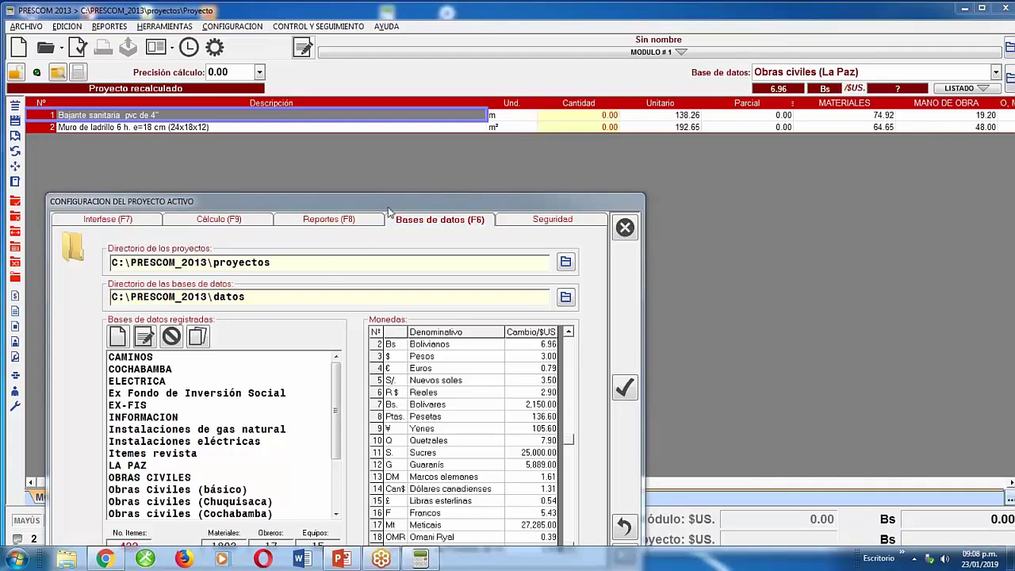
{"action": "left_click_drag", "start_coordinate": [388, 207], "coordinate": [400, 21]}
{"action": "left_click_drag", "start_coordinate": [578, 190], "coordinate": [579, 156]}
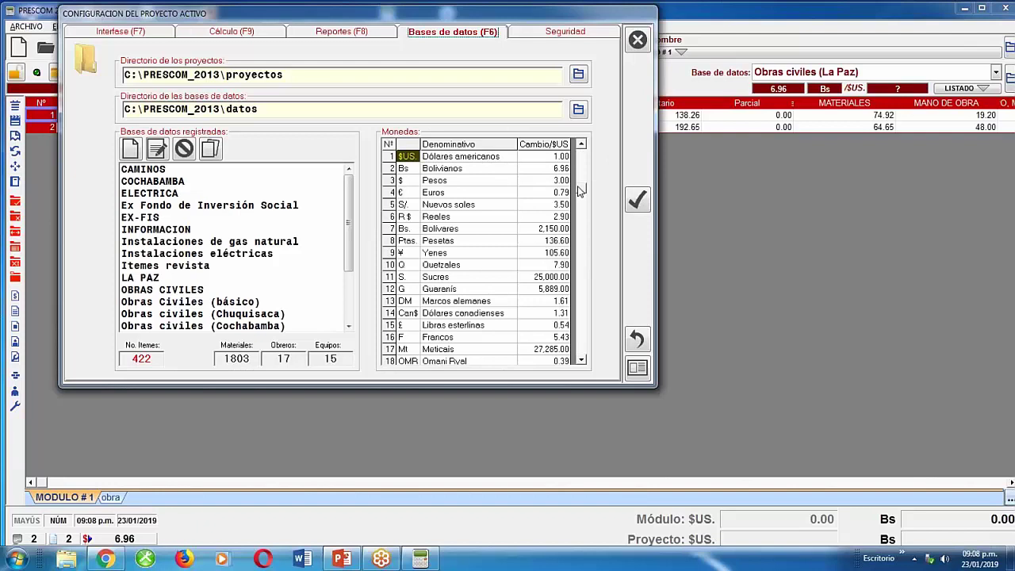
Review the full currency list with its exchange rates, including Bolivianos, Euros and Reales, and close the project configuration.
{"action": "left_click", "coordinate": [582, 359]}
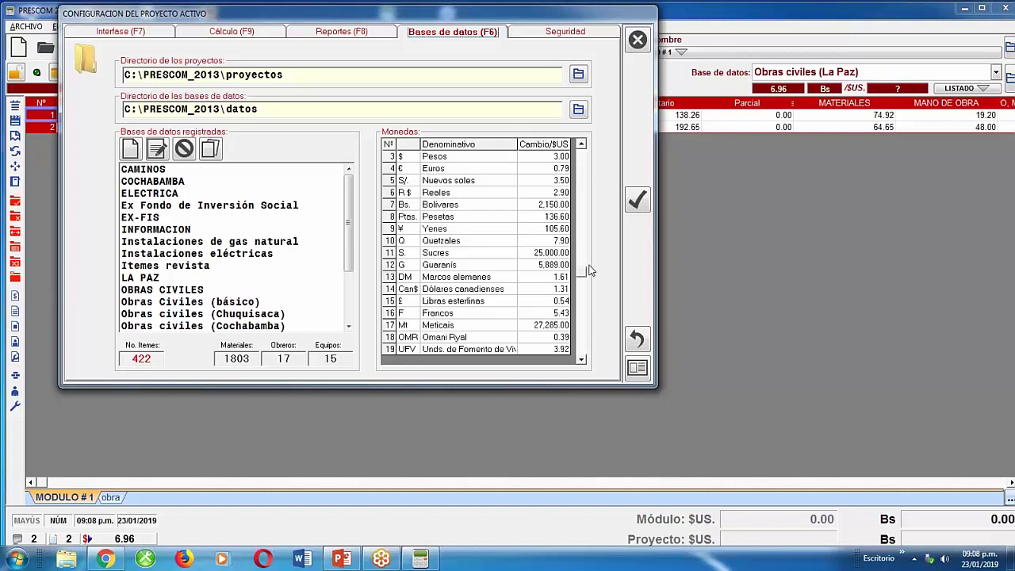
{"action": "left_click", "coordinate": [581, 143]}
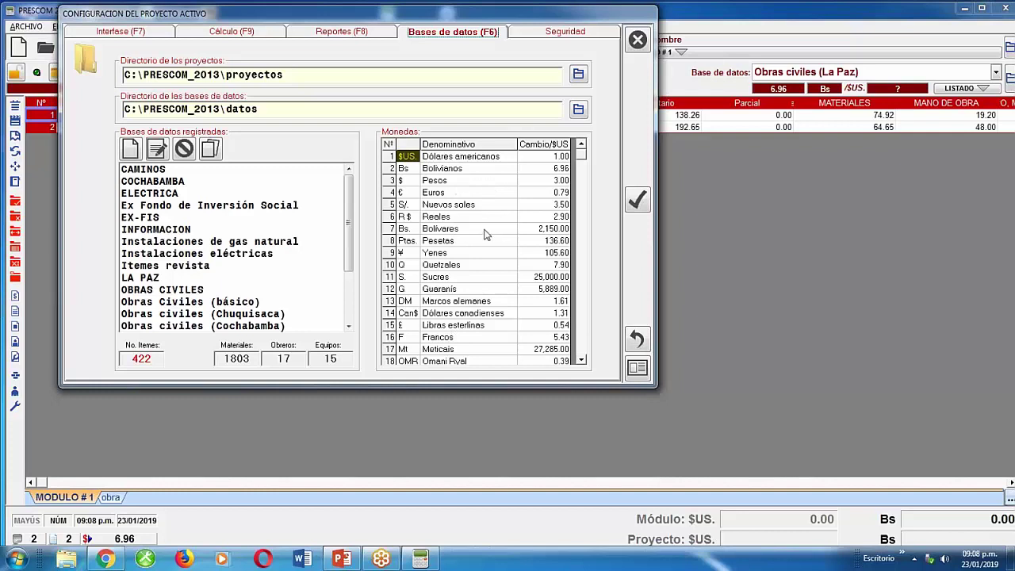
{"action": "left_click", "coordinate": [466, 195]}
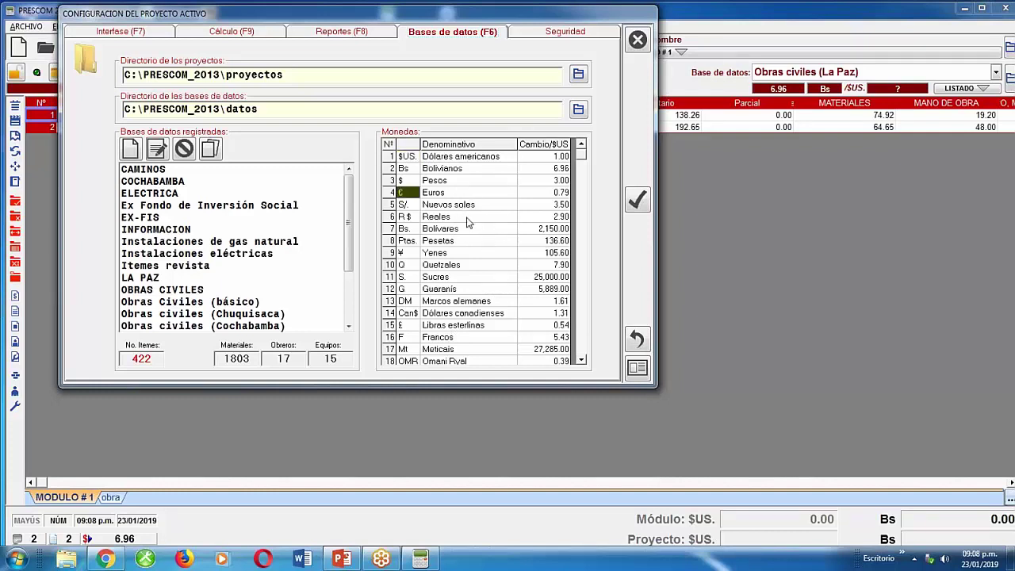
{"action": "left_click_drag", "start_coordinate": [467, 220], "coordinate": [467, 170]}
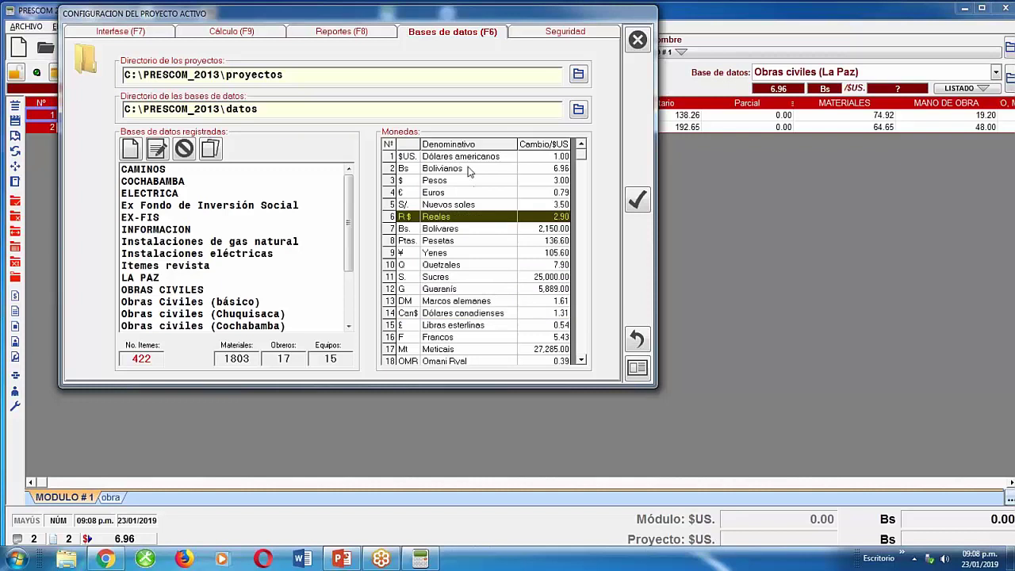
{"action": "left_click", "coordinate": [468, 171]}
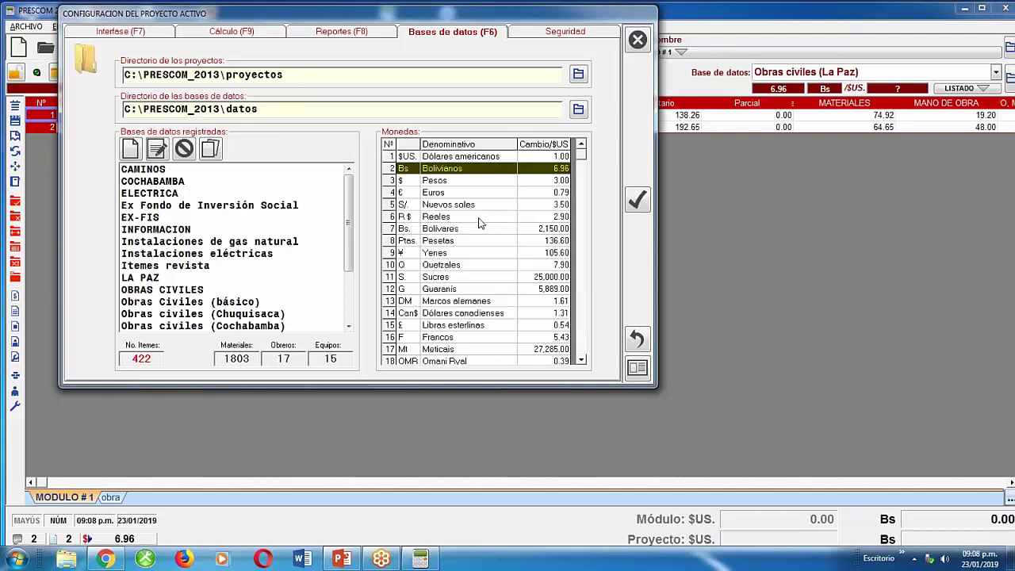
{"action": "left_click_drag", "start_coordinate": [479, 223], "coordinate": [466, 313]}
{"action": "left_click", "coordinate": [455, 220]}
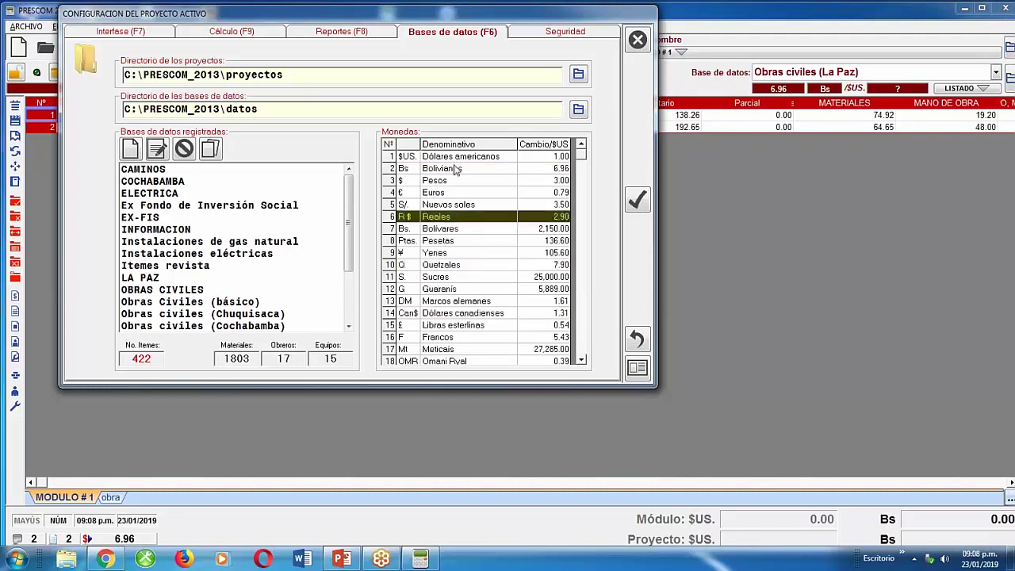
{"action": "left_click", "coordinate": [456, 172]}
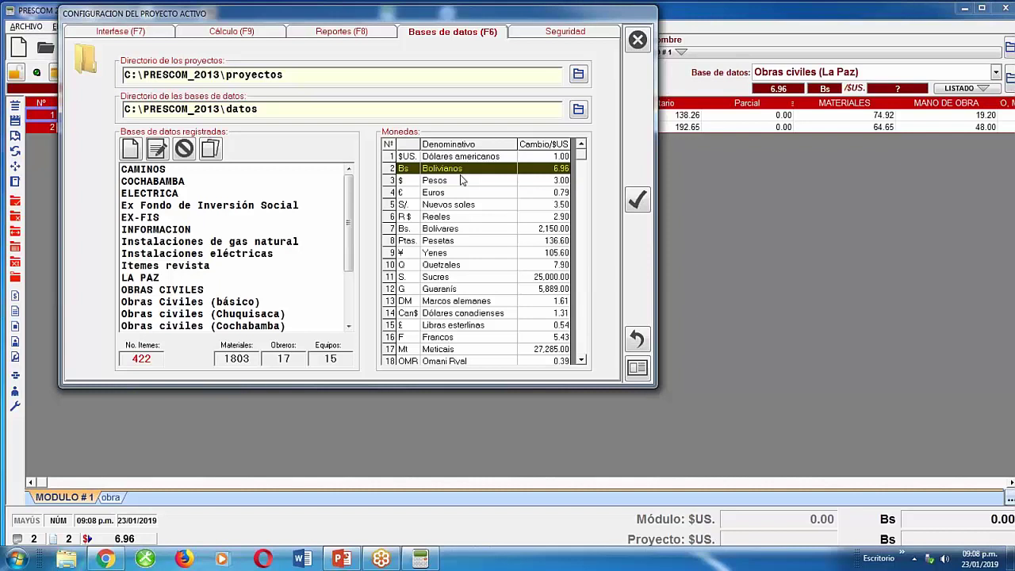
{"action": "left_click", "coordinate": [638, 41]}
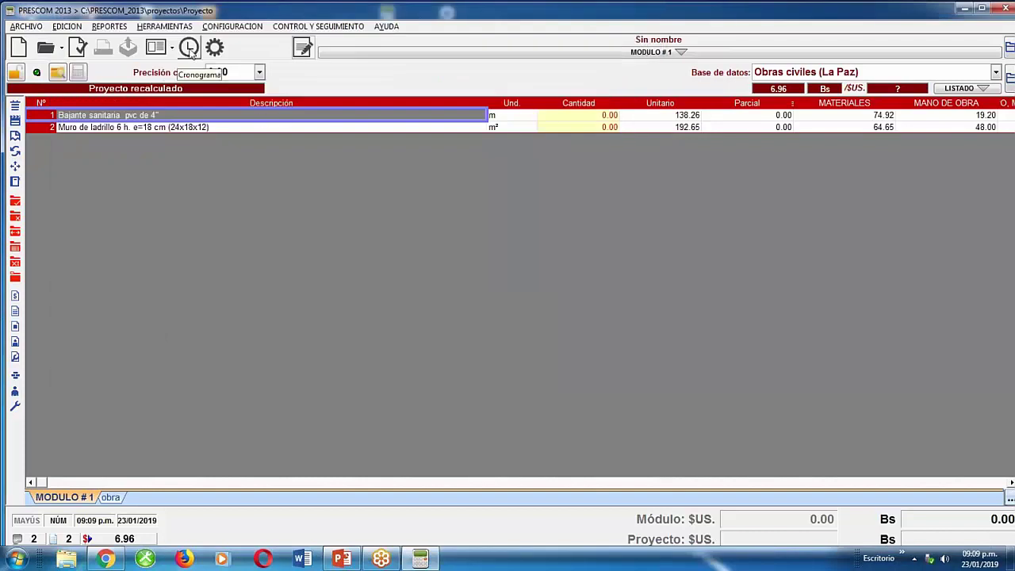
Generate the schedule for MODULO # 1 starting 23/ene/2019, with an average crew of 1, 8 hours per day and work until SABADO.
{"action": "left_click", "coordinate": [190, 48]}
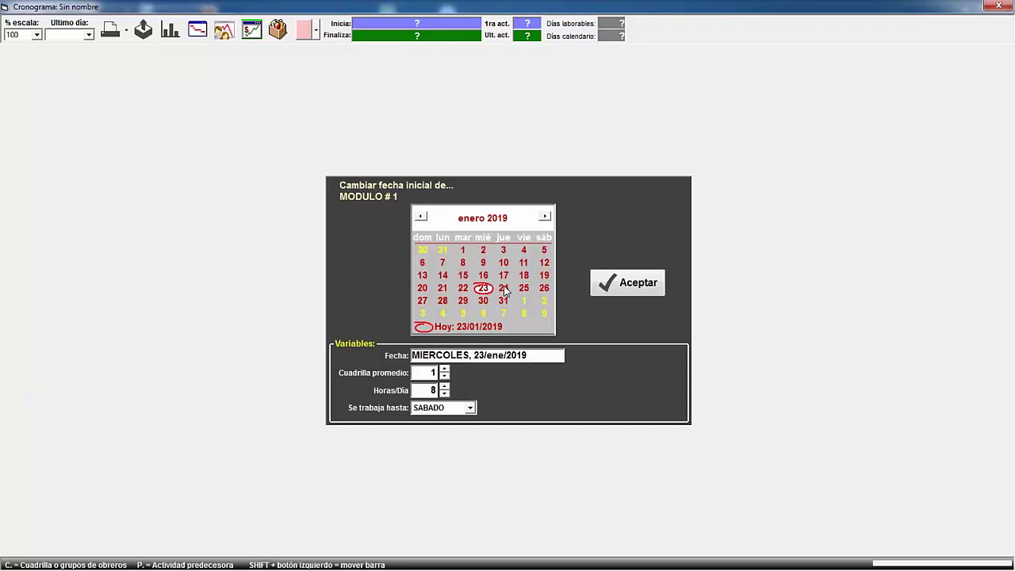
{"action": "left_click", "coordinate": [642, 287]}
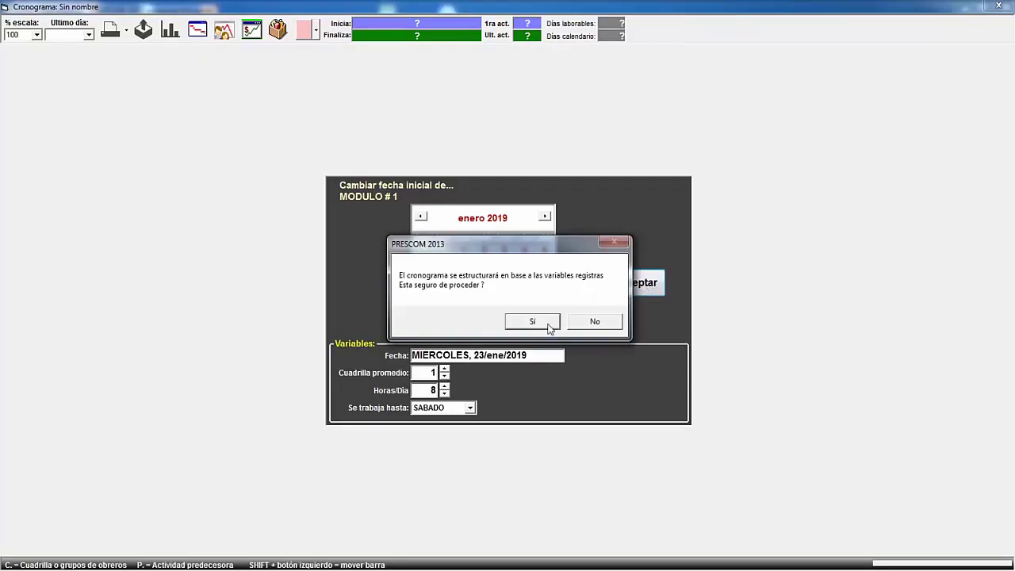
{"action": "left_click", "coordinate": [550, 321]}
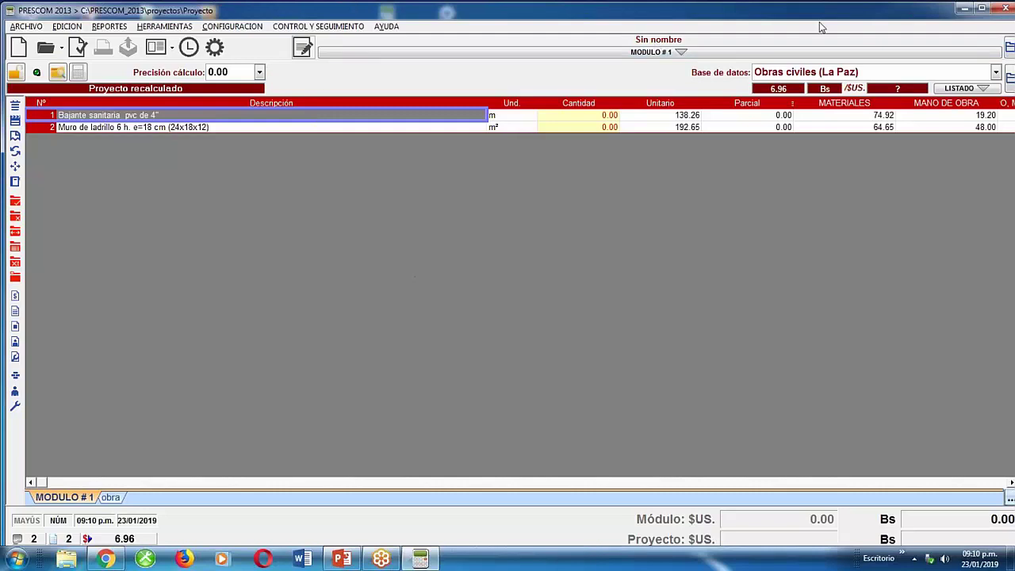
Look through the databases available to the project without choosing a different one.
{"action": "left_click", "coordinate": [996, 72]}
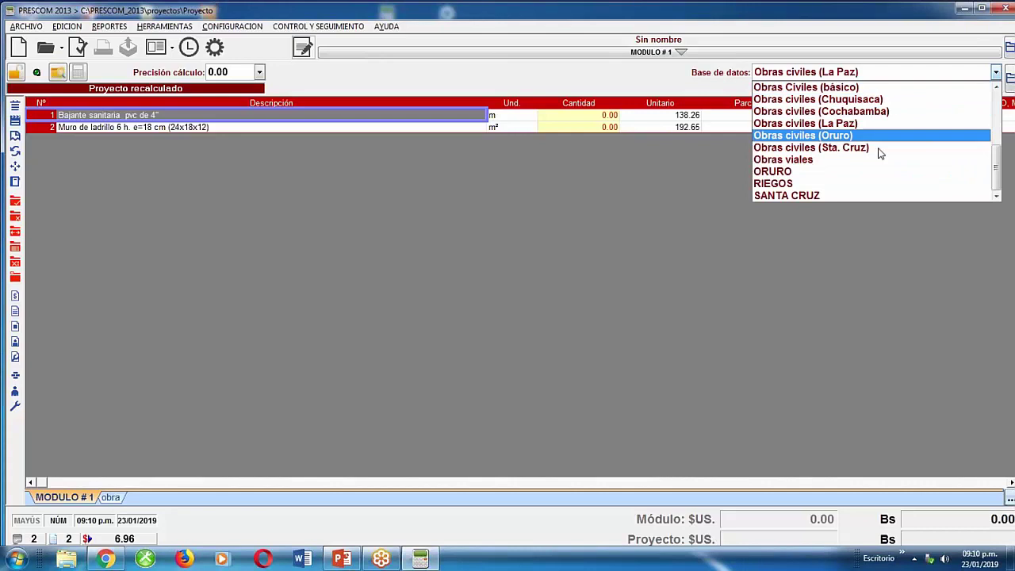
{"action": "scroll", "coordinate": [1000, 161], "scroll_direction": "up", "scroll_amount": 5}
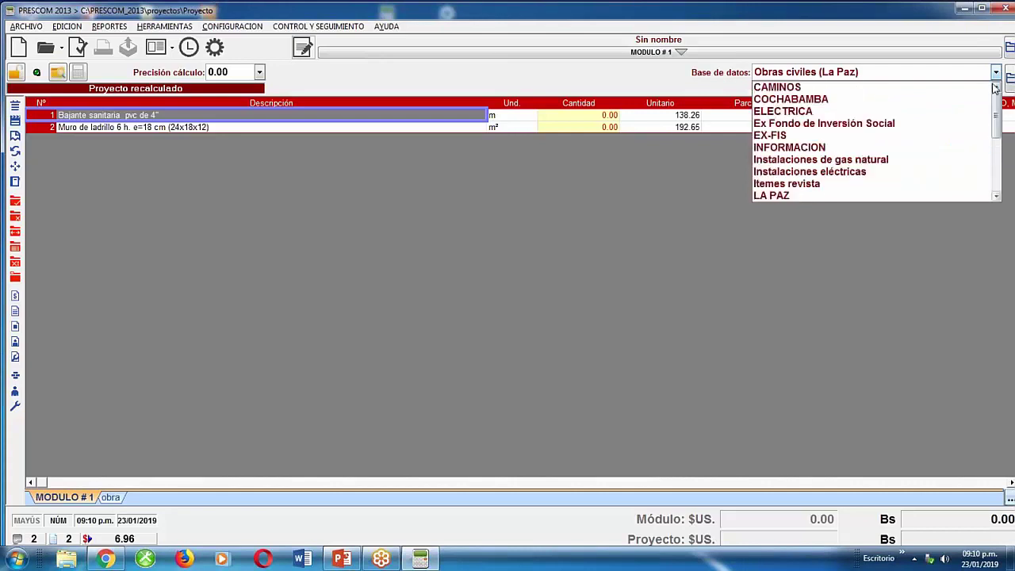
{"action": "left_click", "coordinate": [579, 211]}
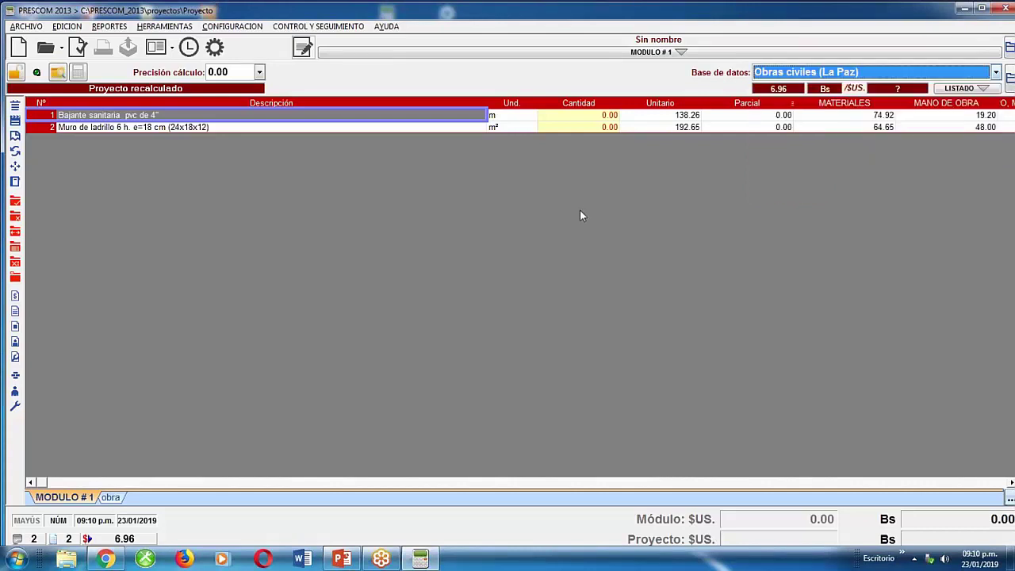
Open the unit price breakdown of the Muro de ladrillo 6 h. item, view the construction iron weight calculator, and leave the item editor.
{"action": "left_click", "coordinate": [256, 129]}
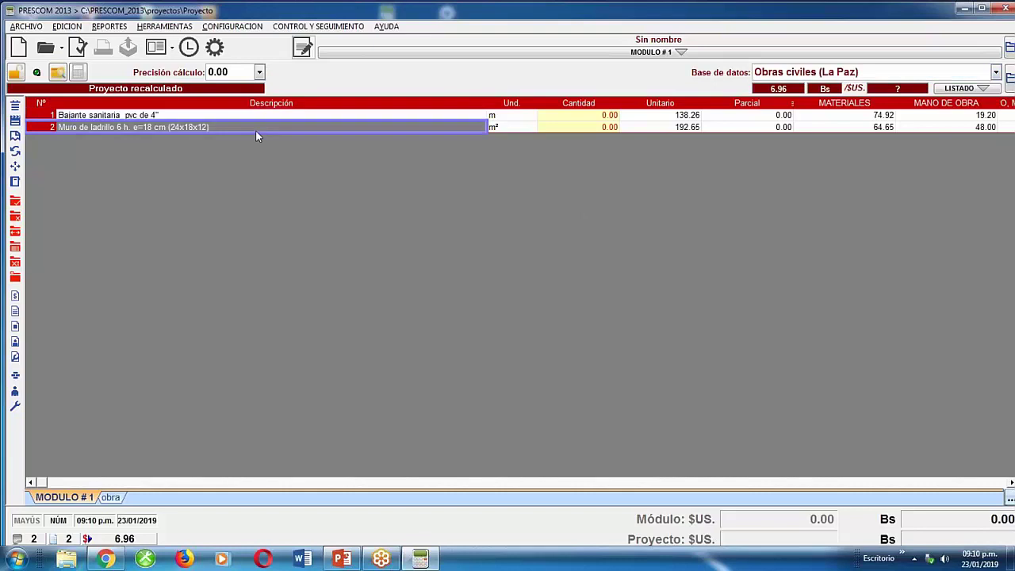
{"action": "double_click", "coordinate": [255, 130]}
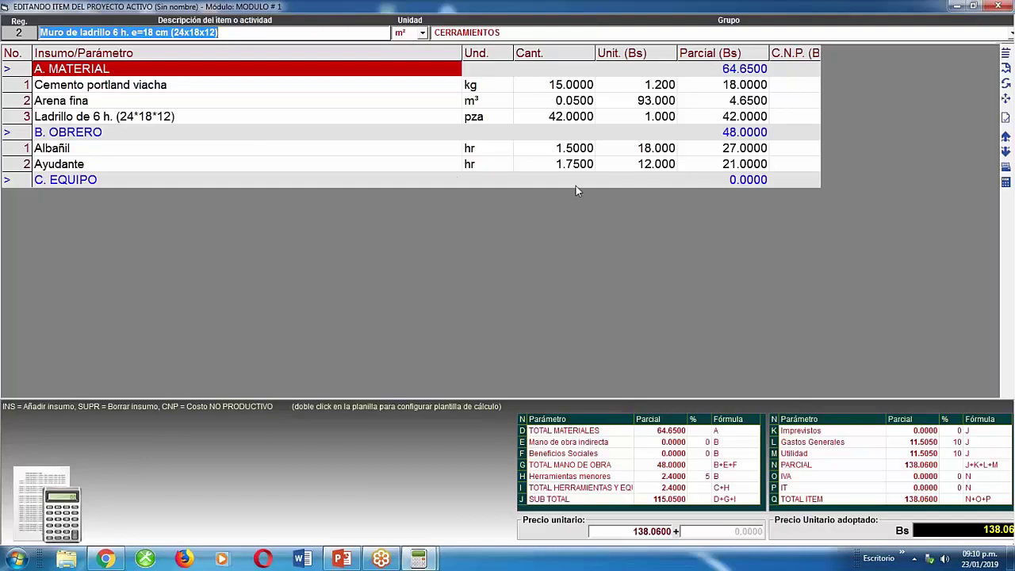
{"action": "right_click", "coordinate": [231, 99]}
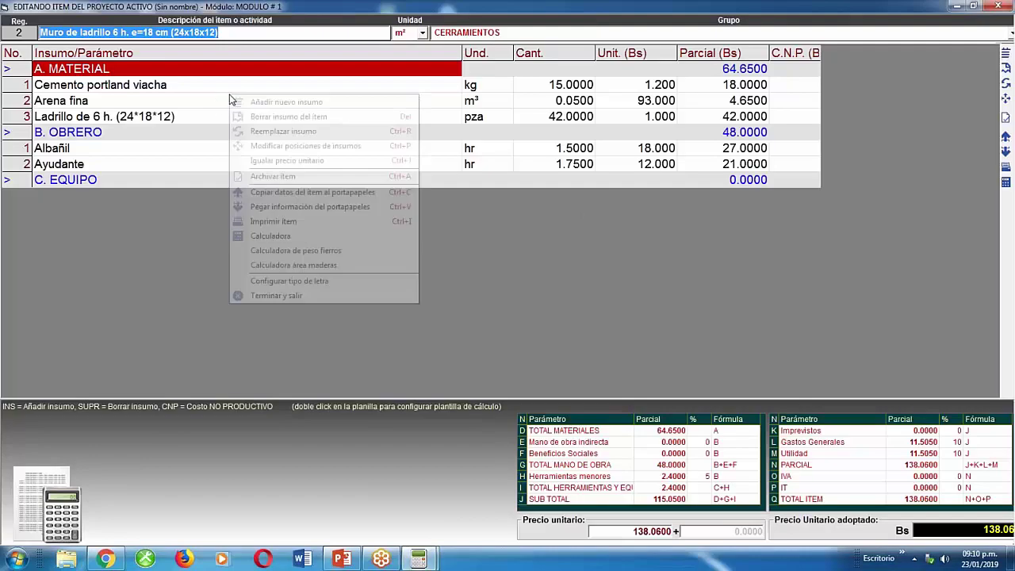
{"action": "right_click", "coordinate": [190, 102]}
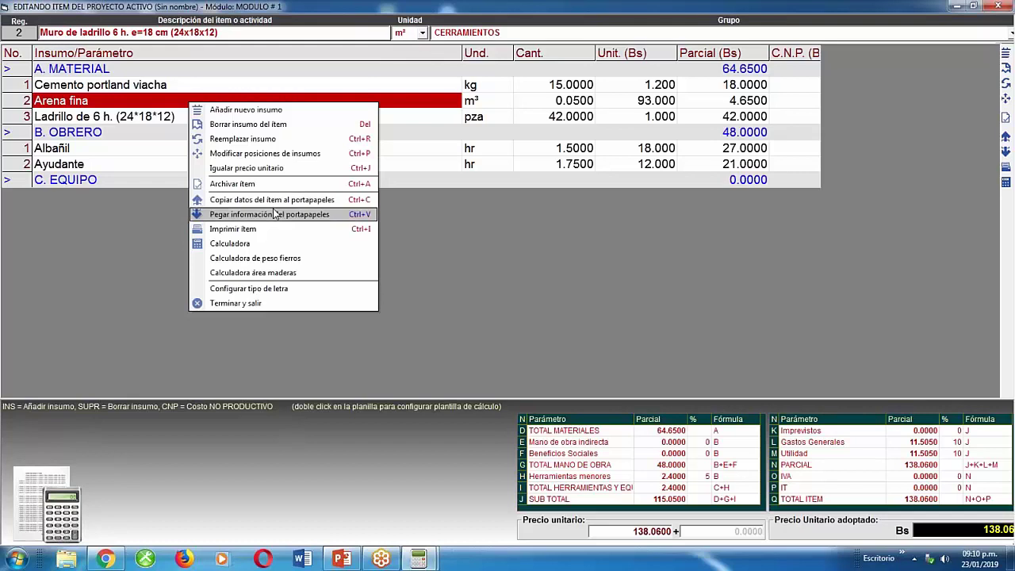
{"action": "left_click", "coordinate": [305, 256]}
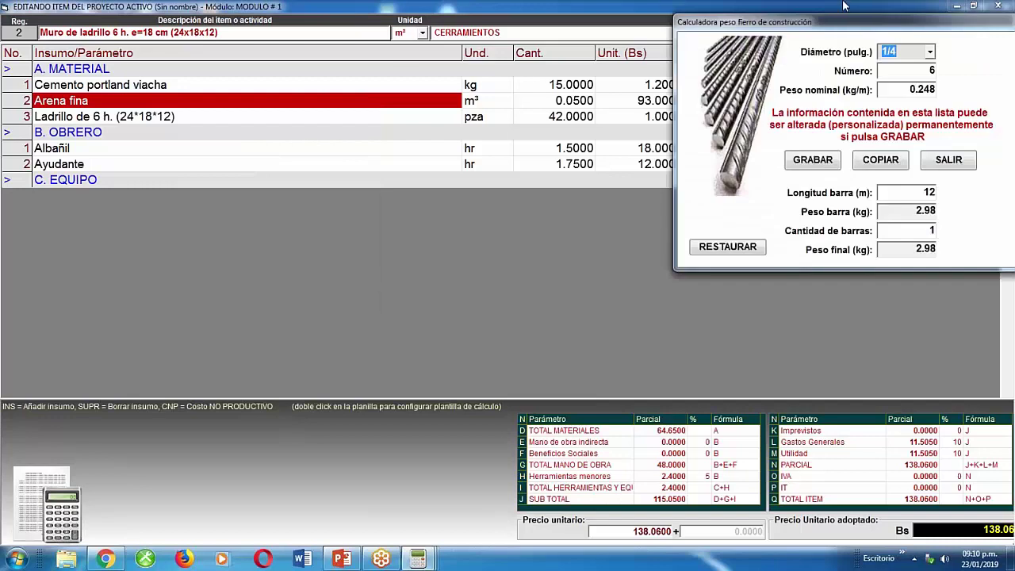
{"action": "left_click_drag", "start_coordinate": [828, 26], "coordinate": [332, 65]}
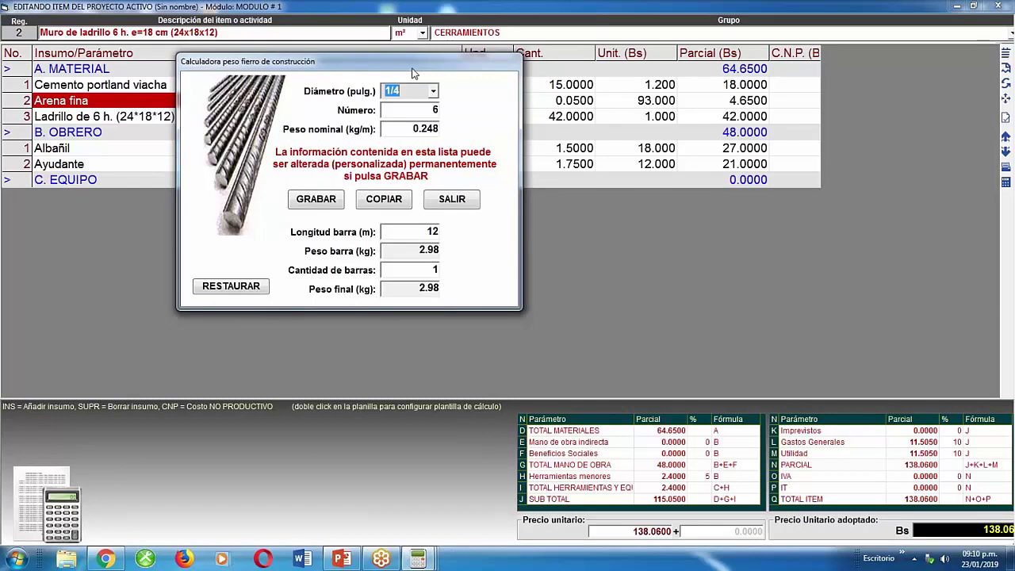
{"action": "left_click_drag", "start_coordinate": [412, 73], "coordinate": [509, 98]}
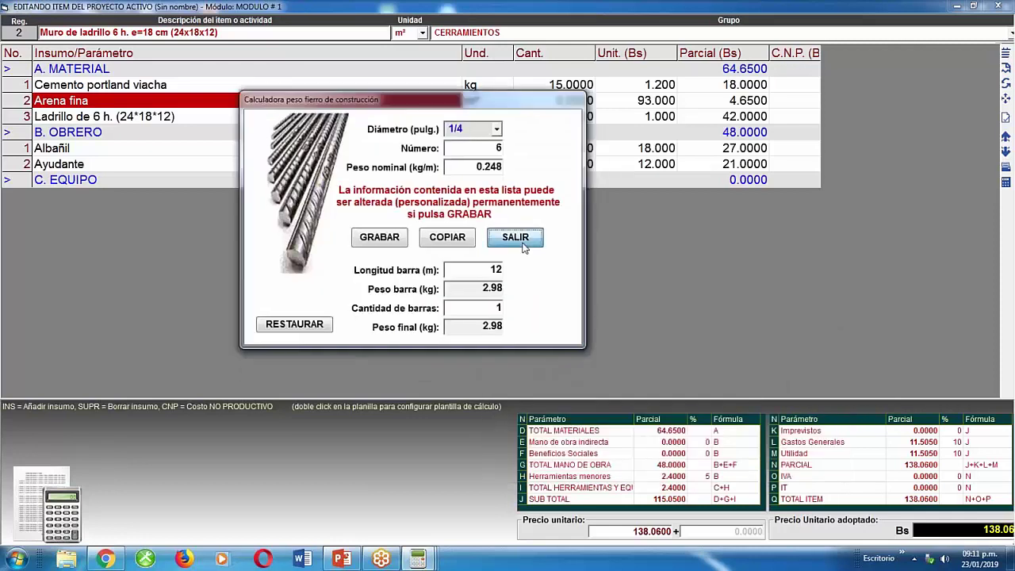
{"action": "left_click", "coordinate": [515, 238]}
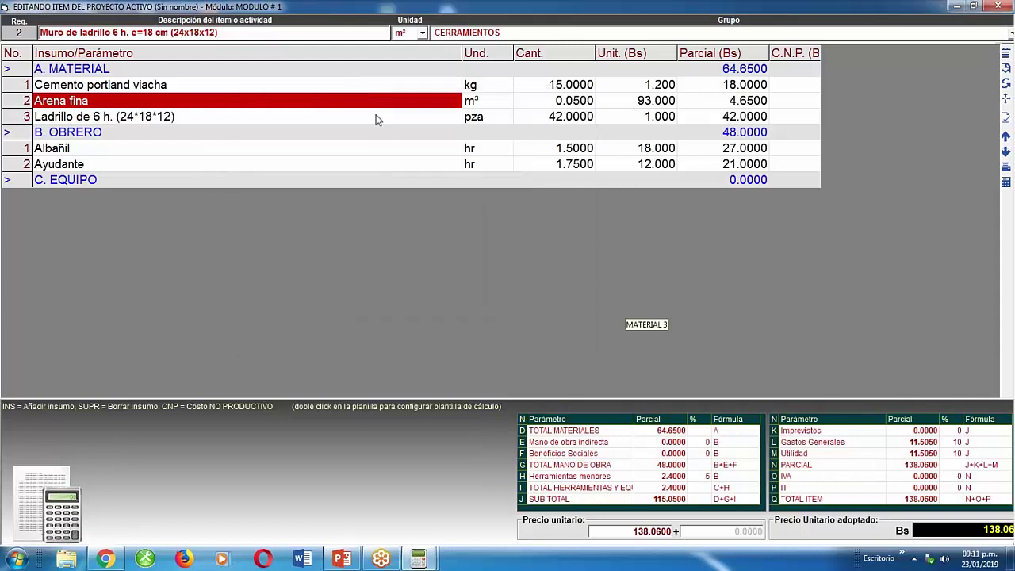
{"action": "key", "text": "Down"}
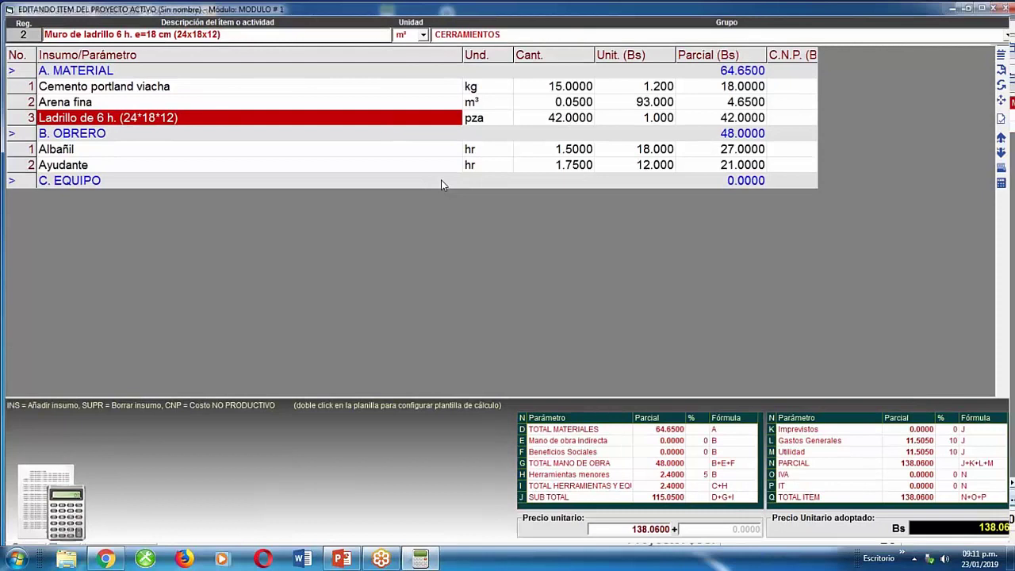
{"action": "key", "text": "Escape"}
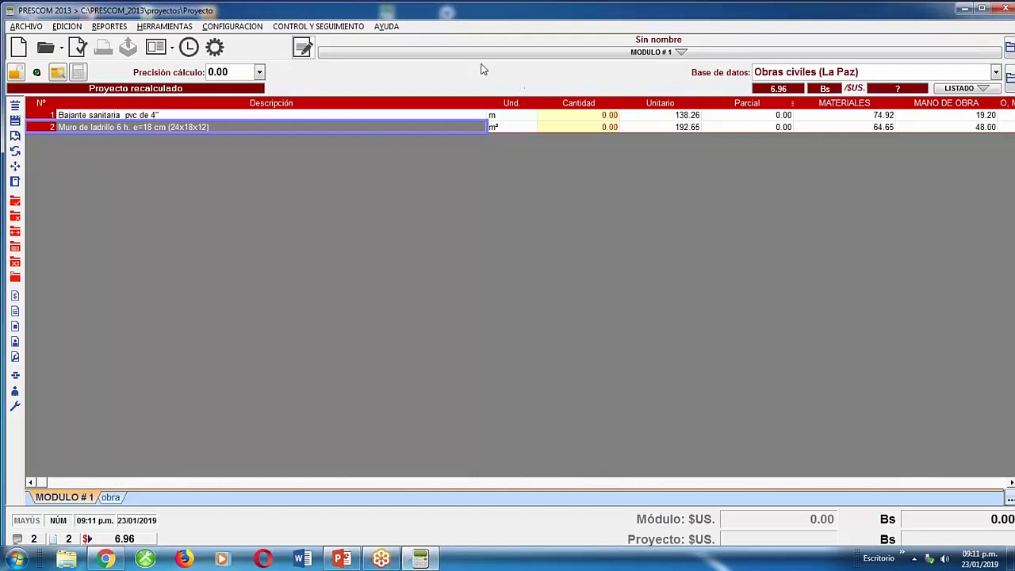
Try to open the recent project CONST TALLERES MAESTRANZA.DDP, discarding the unsaved active project.
{"action": "left_click", "coordinate": [63, 47]}
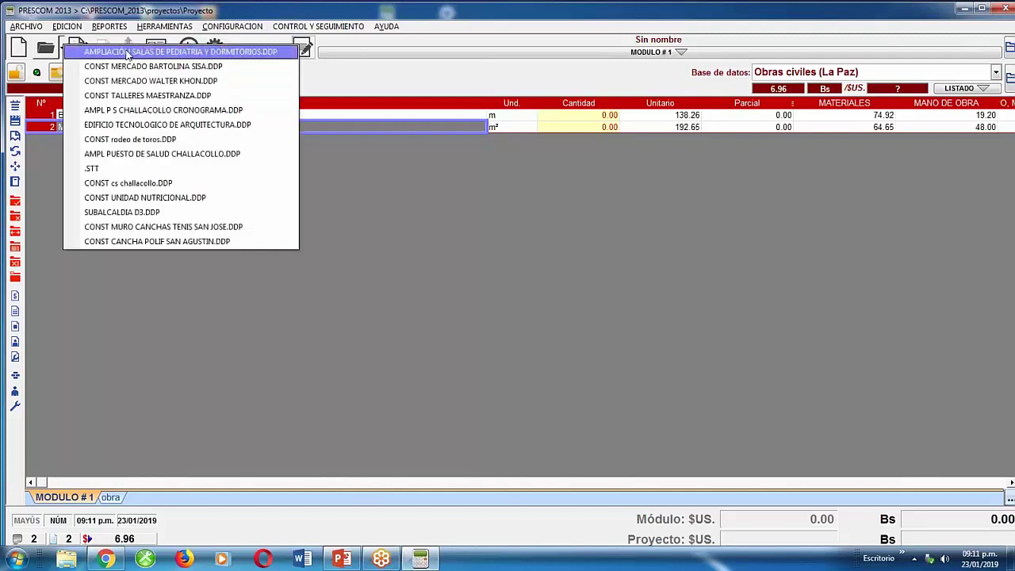
{"action": "left_click", "coordinate": [172, 95]}
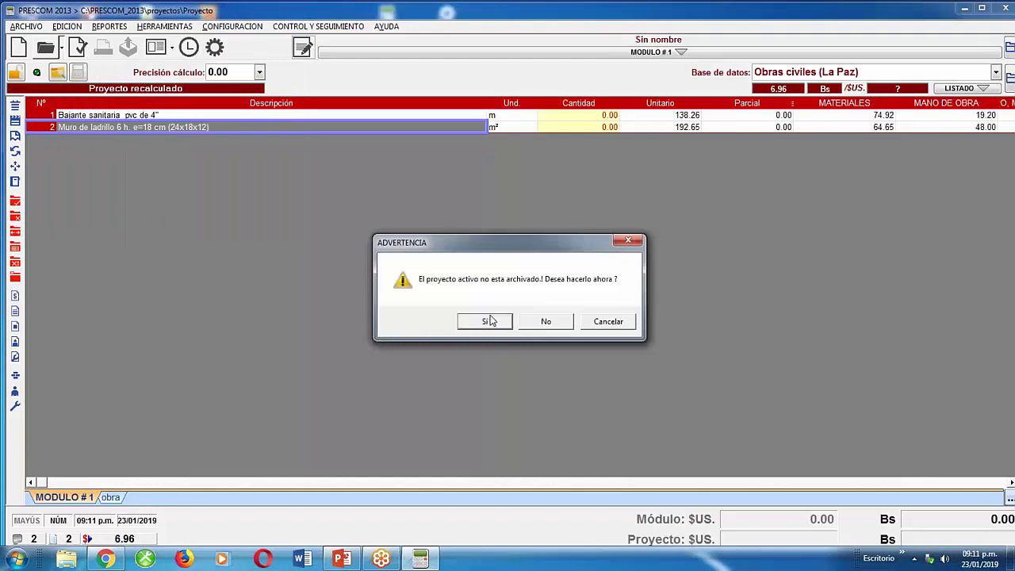
{"action": "left_click", "coordinate": [551, 322]}
{"action": "left_click", "coordinate": [547, 323]}
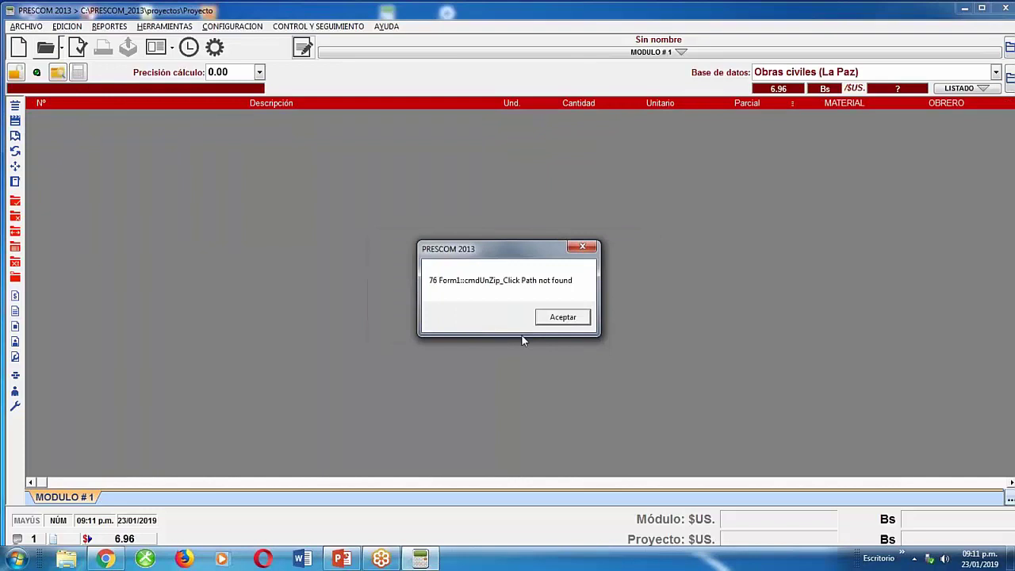
{"action": "left_click", "coordinate": [547, 317]}
Try to open the recent project AMPLIACIÓN SALAS DE PEDIATRIA Y DORMITORIOS.DDP.
{"action": "left_click", "coordinate": [62, 48]}
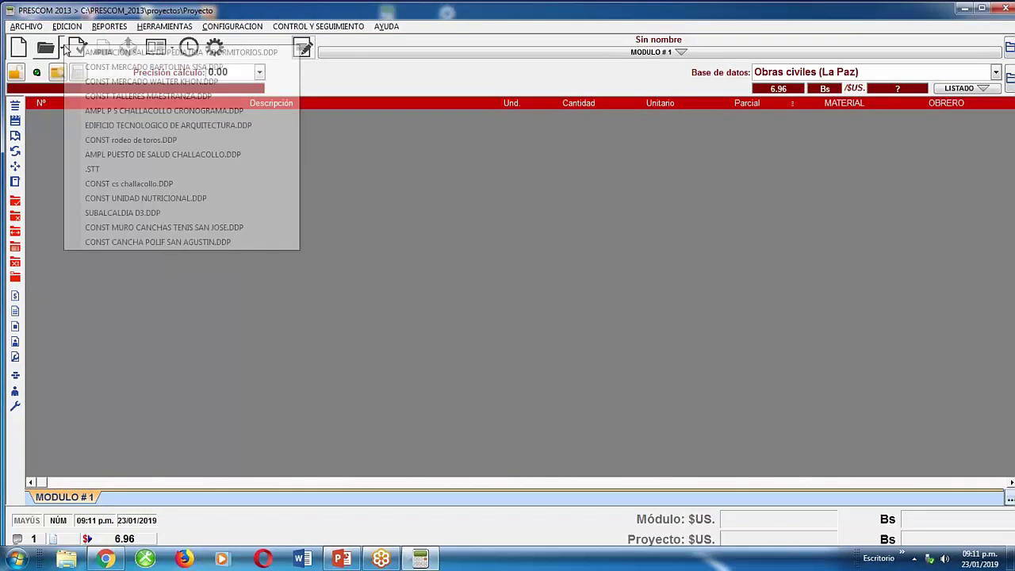
{"action": "left_click", "coordinate": [164, 54]}
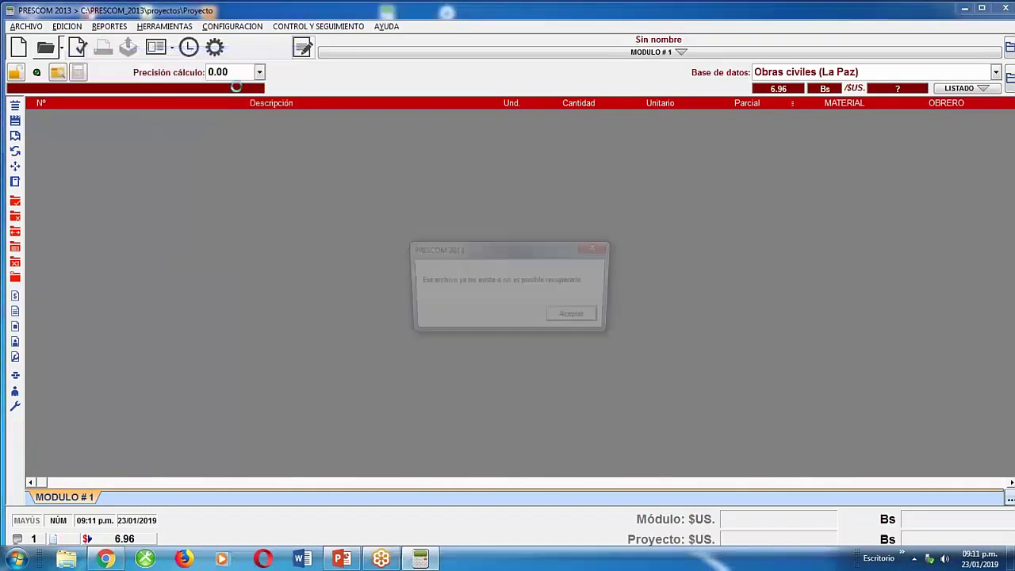
{"action": "left_click", "coordinate": [591, 319]}
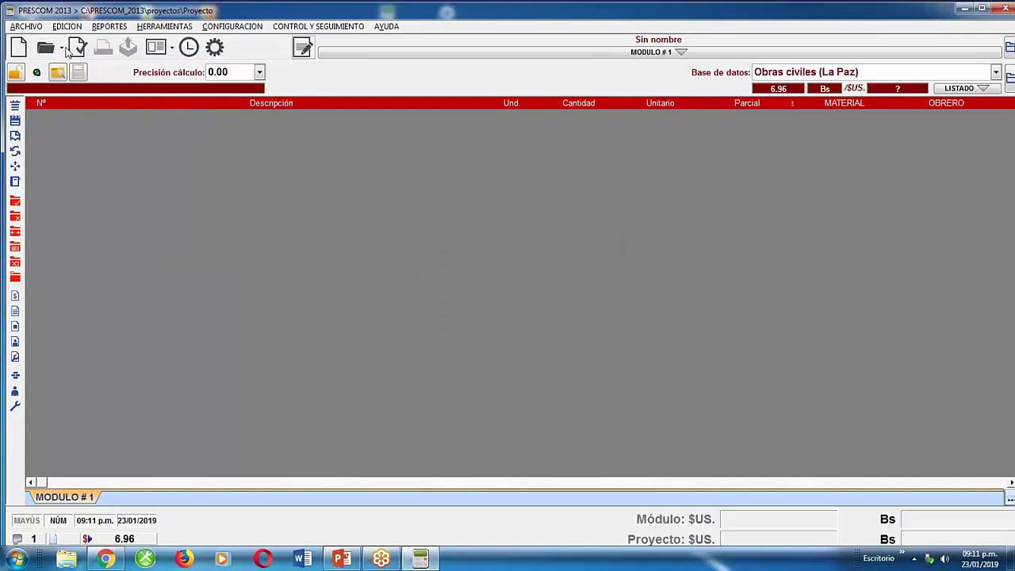
{"action": "left_click", "coordinate": [63, 52]}
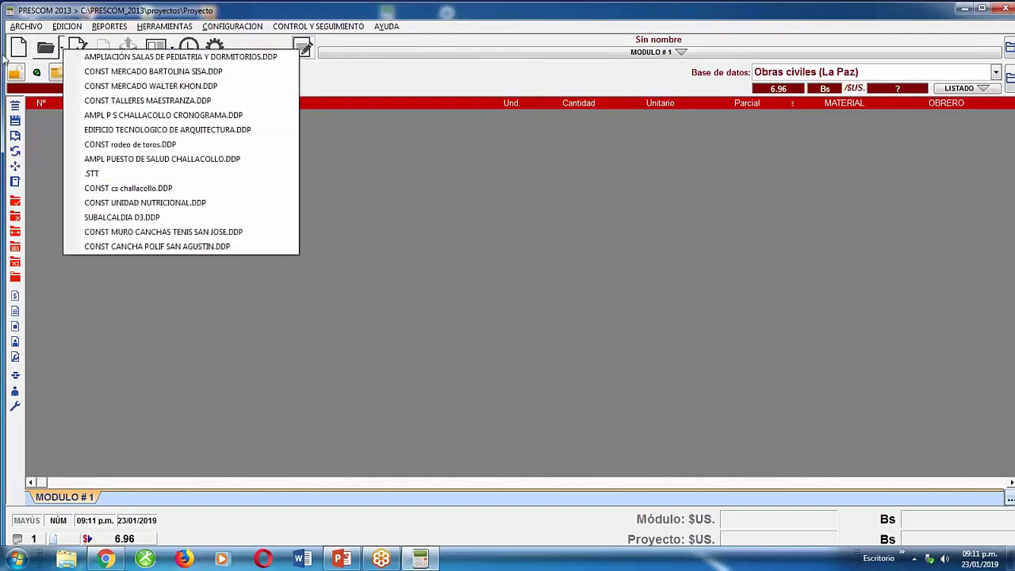
{"action": "left_click", "coordinate": [43, 141]}
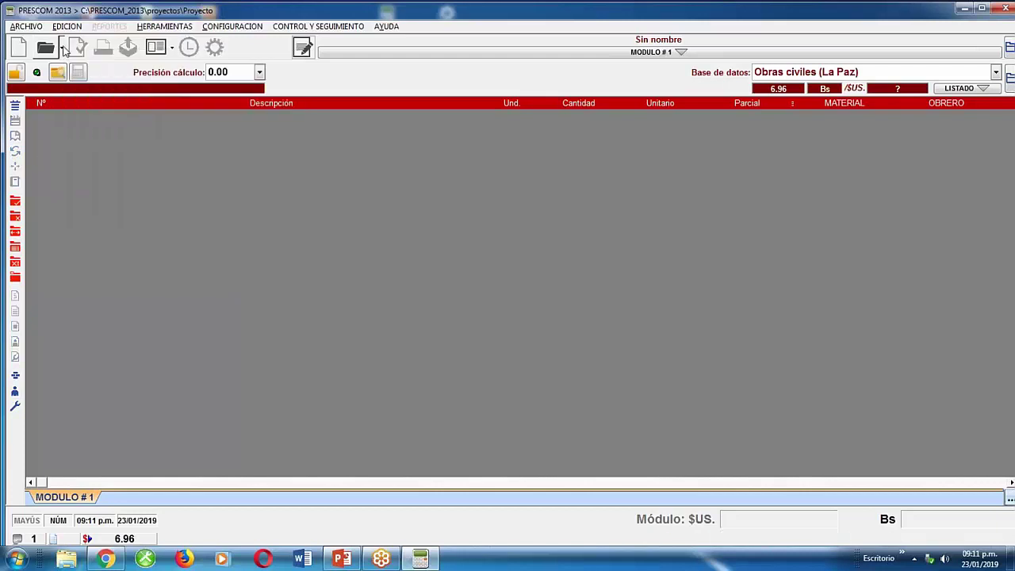
{"action": "left_click", "coordinate": [63, 49]}
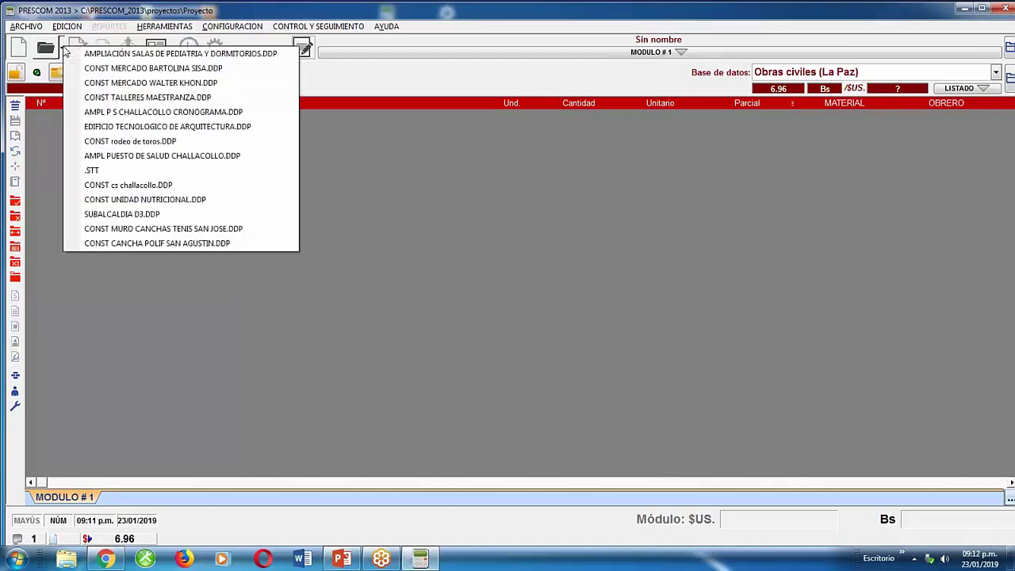
Recover the saved project VIVIENDA SANCHEZ from the C:\PRESCOM_2013\proyectos folder.
{"action": "left_click", "coordinate": [32, 26]}
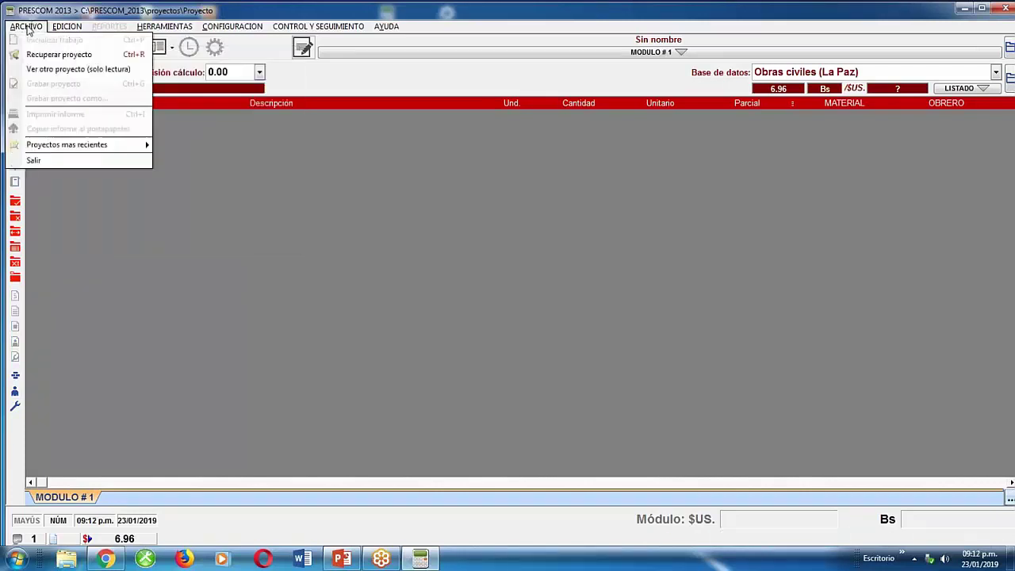
{"action": "left_click", "coordinate": [65, 55]}
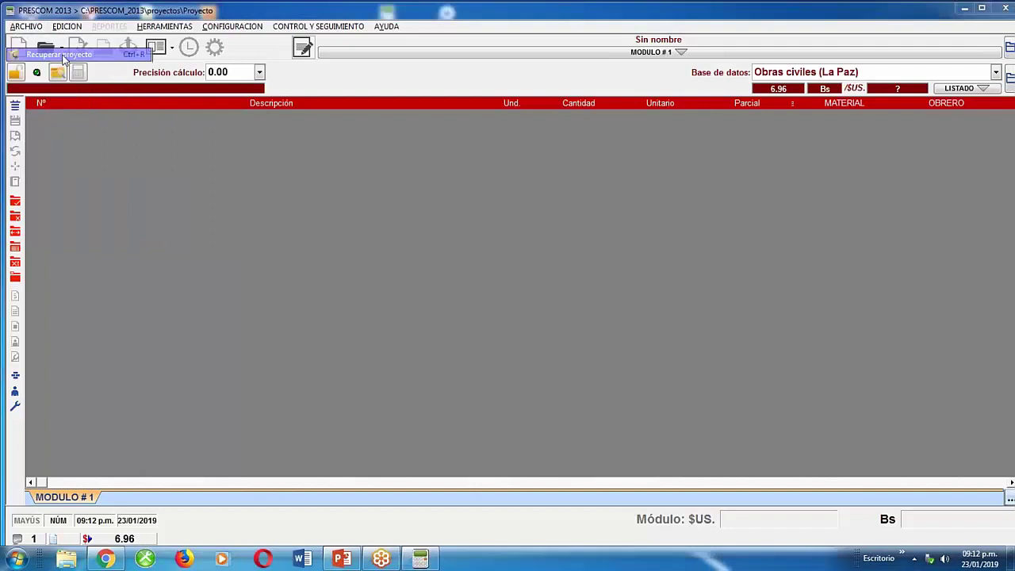
{"action": "scroll", "coordinate": [80, 119], "scroll_direction": "down", "scroll_amount": 1}
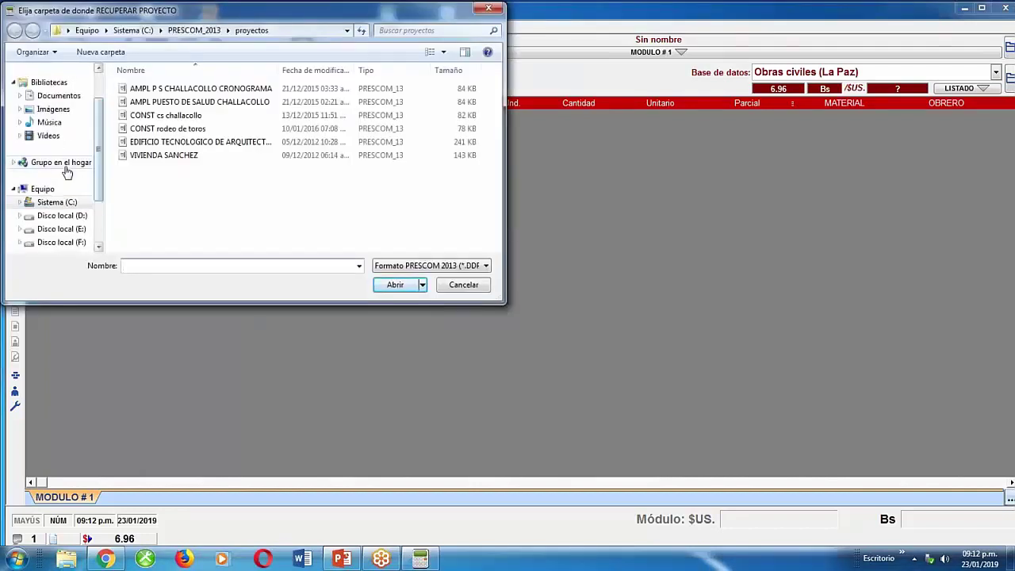
{"action": "left_click", "coordinate": [53, 202]}
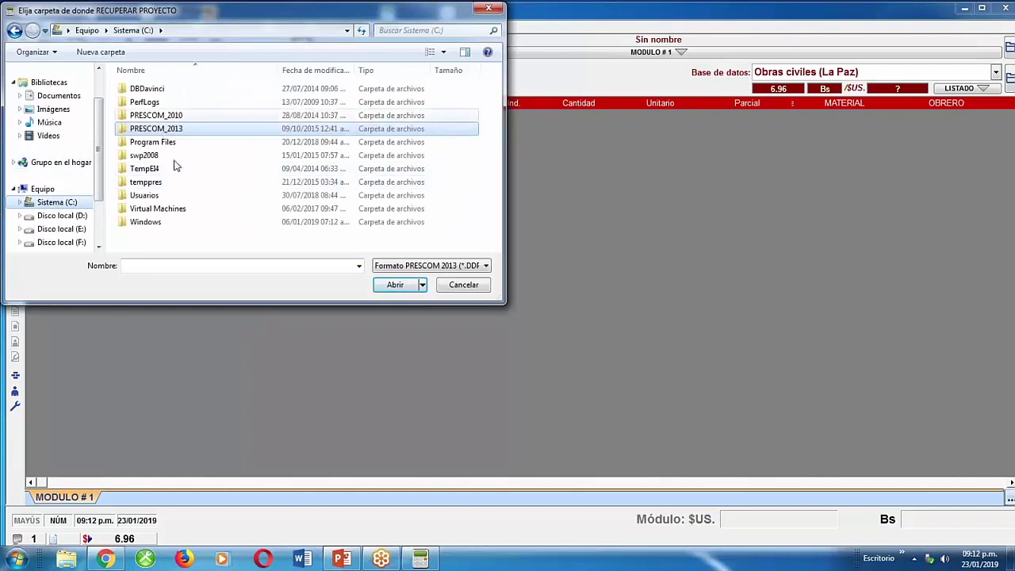
{"action": "double_click", "coordinate": [170, 130]}
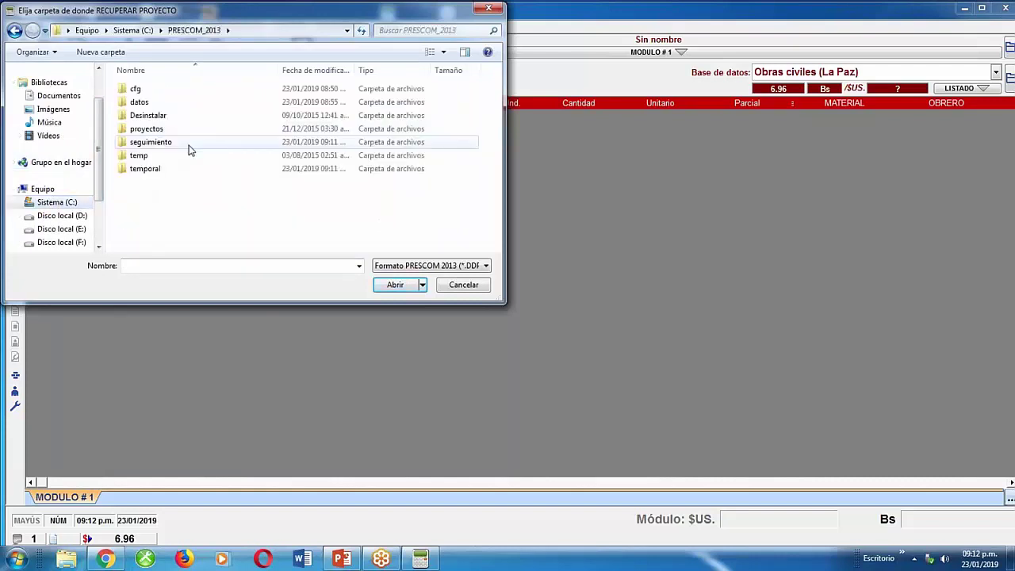
{"action": "left_click", "coordinate": [164, 130]}
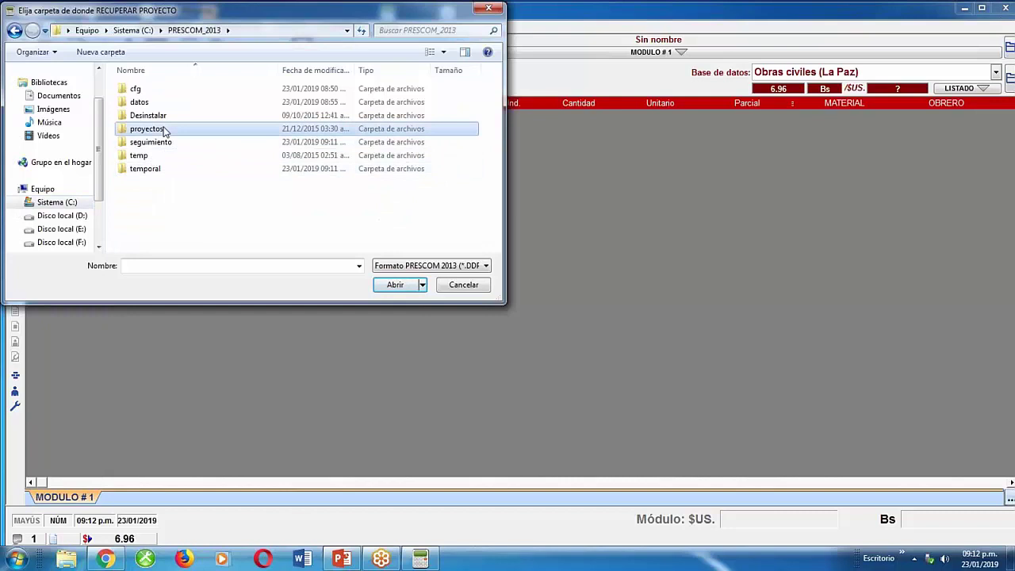
{"action": "double_click", "coordinate": [164, 130]}
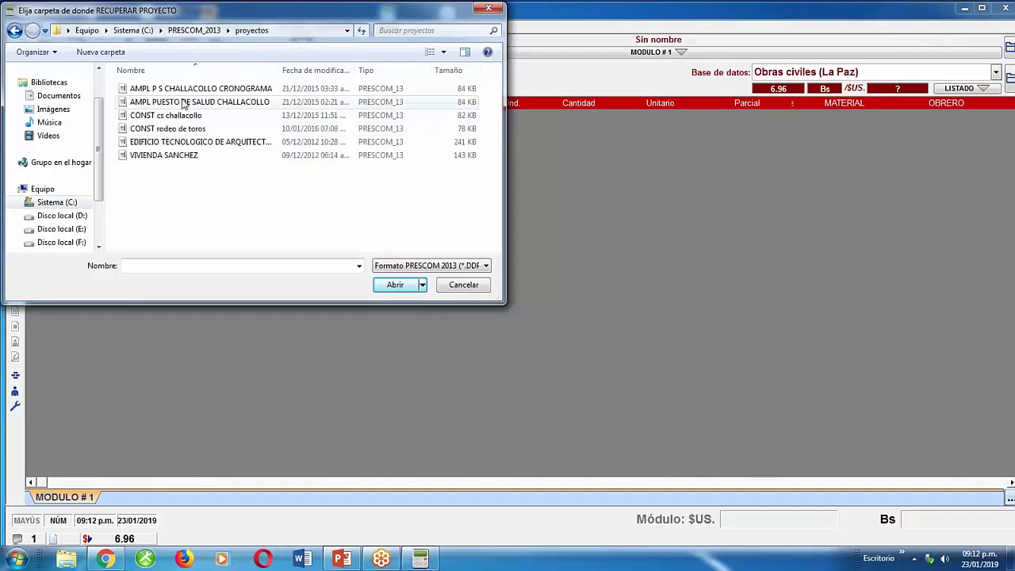
{"action": "left_click", "coordinate": [173, 156]}
{"action": "left_click", "coordinate": [394, 289]}
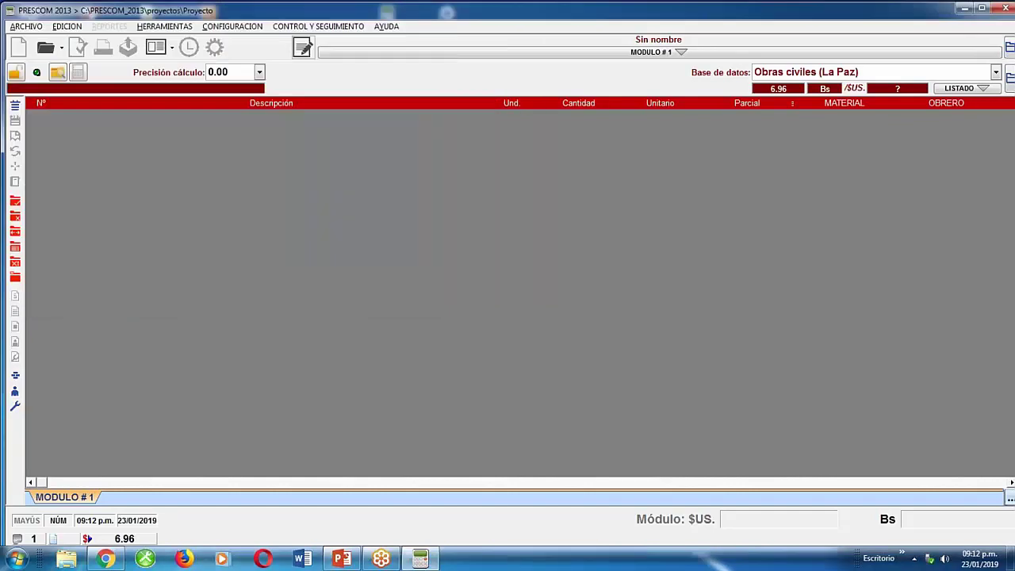
Look over the budget items in the OBRA GRUESA, OBRA FINA and Orden de cambio 01 modules.
{"action": "scroll", "coordinate": [411, 295], "scroll_direction": "down", "scroll_amount": 4}
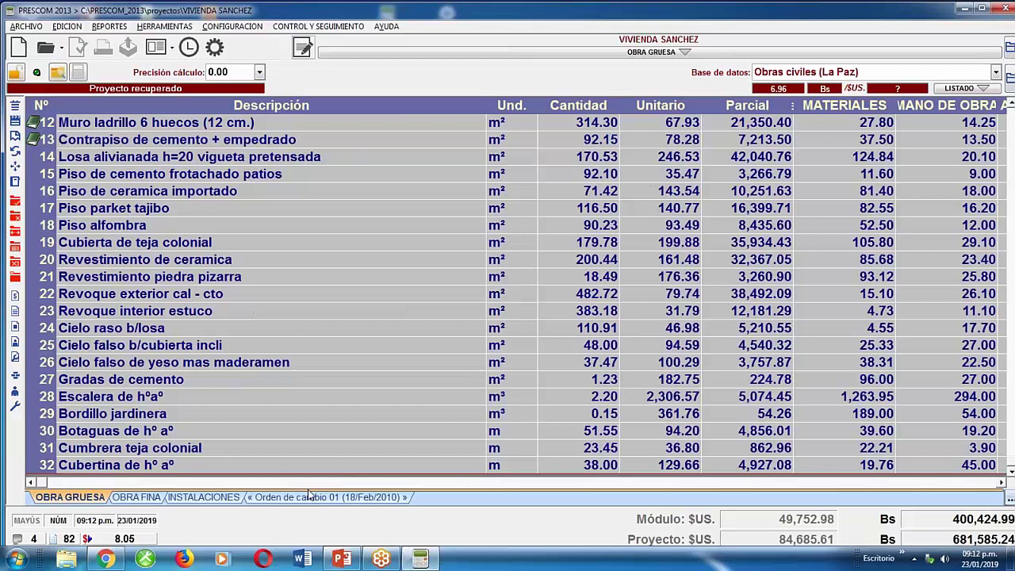
{"action": "left_click", "coordinate": [150, 497]}
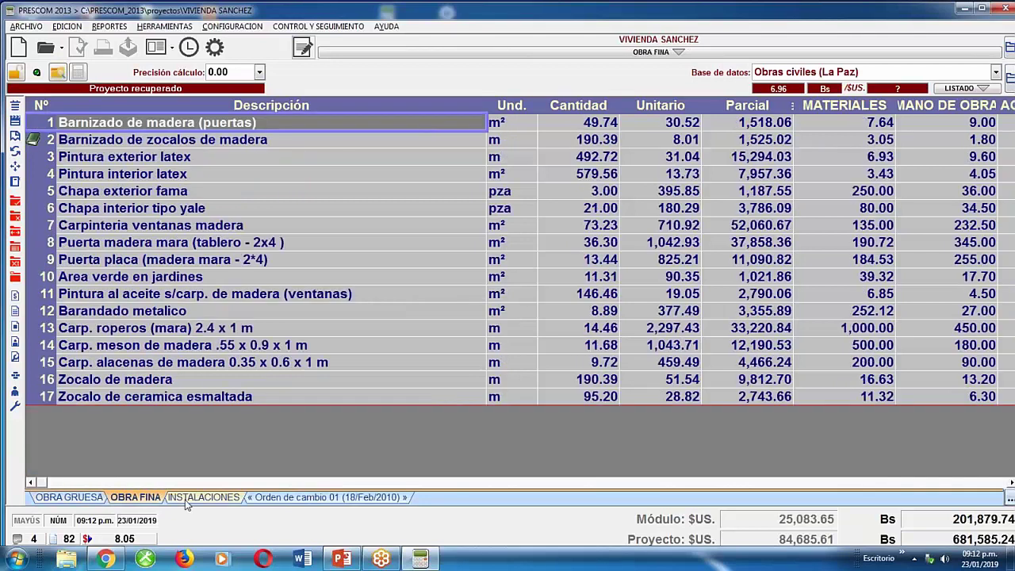
{"action": "left_click", "coordinate": [333, 499]}
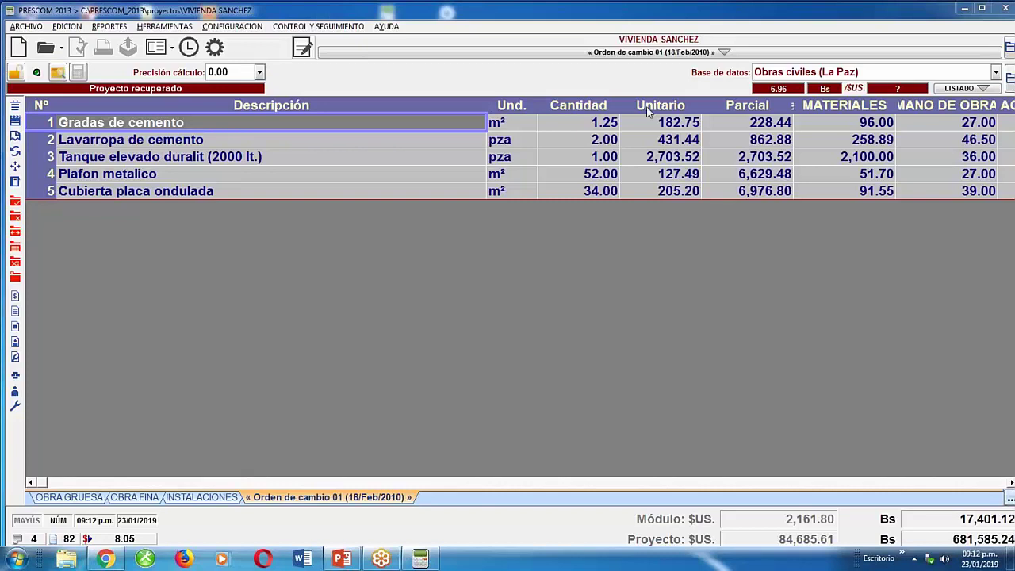
Generate the tracking files for the active project in Bolivianos, keeping the proposed cost equivalences and the SEGUIMIENTO folder.
{"action": "left_click", "coordinate": [336, 28]}
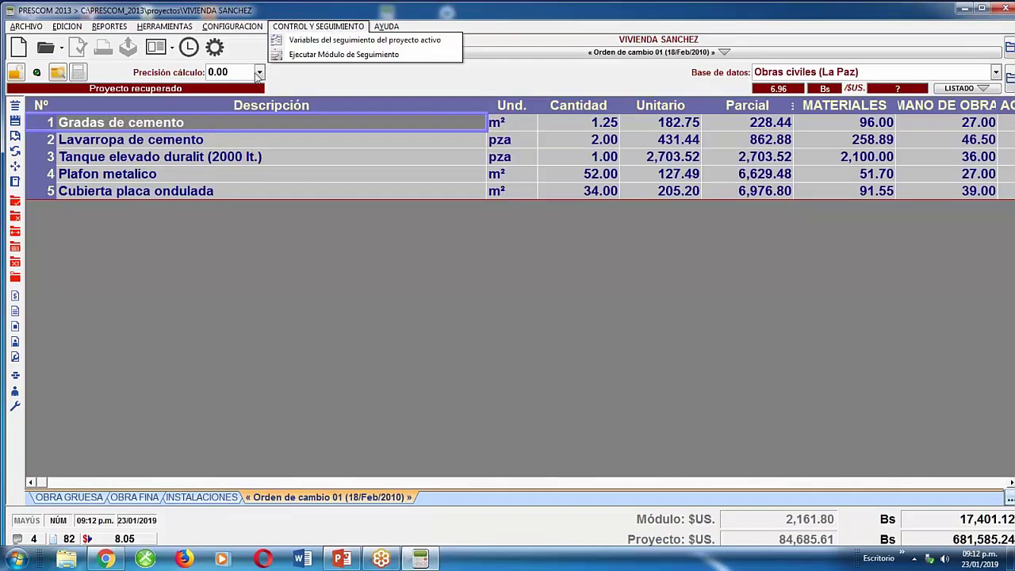
{"action": "left_click", "coordinate": [362, 40]}
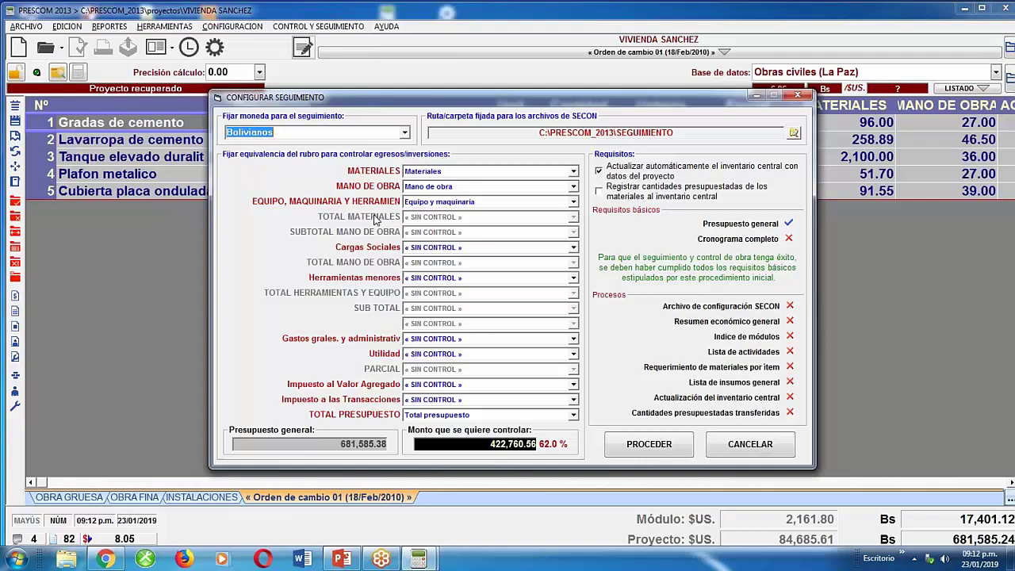
{"action": "left_click", "coordinate": [648, 444]}
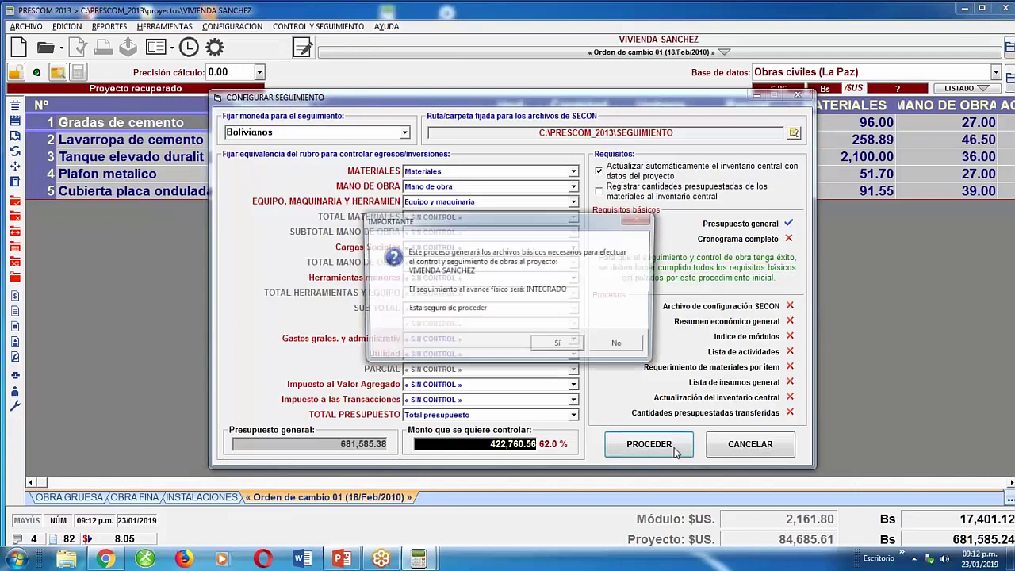
{"action": "left_click", "coordinate": [558, 347]}
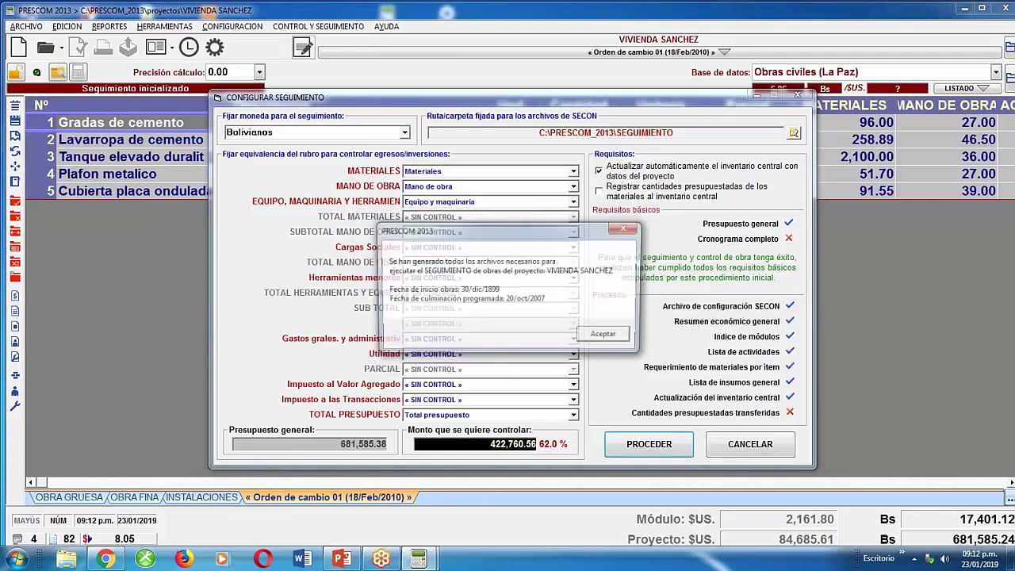
{"action": "left_click", "coordinate": [607, 336]}
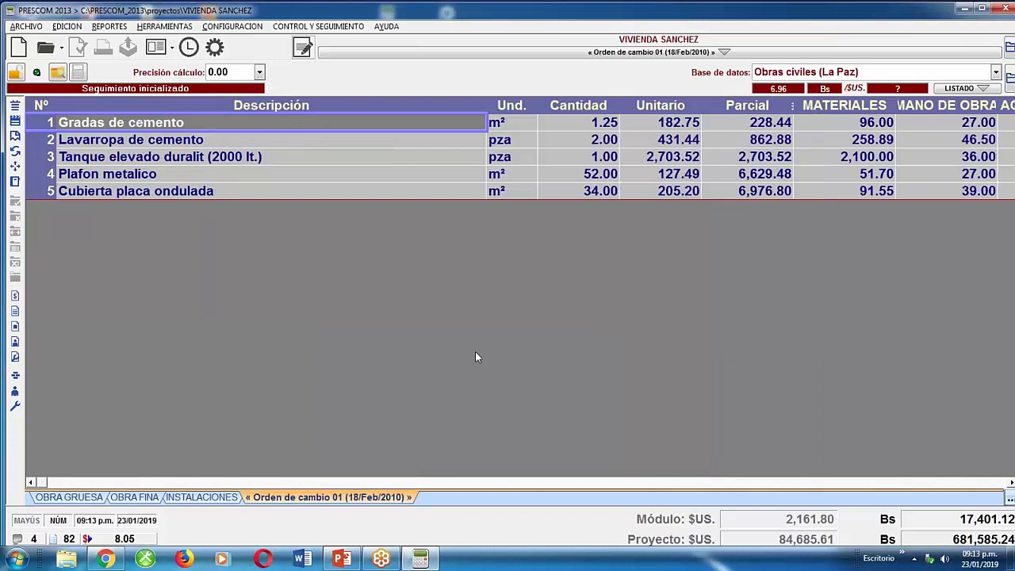
Run the SECON 2013 works tracking module and load the VIVIENDA SANCHEZ project in it.
{"action": "left_click", "coordinate": [318, 26]}
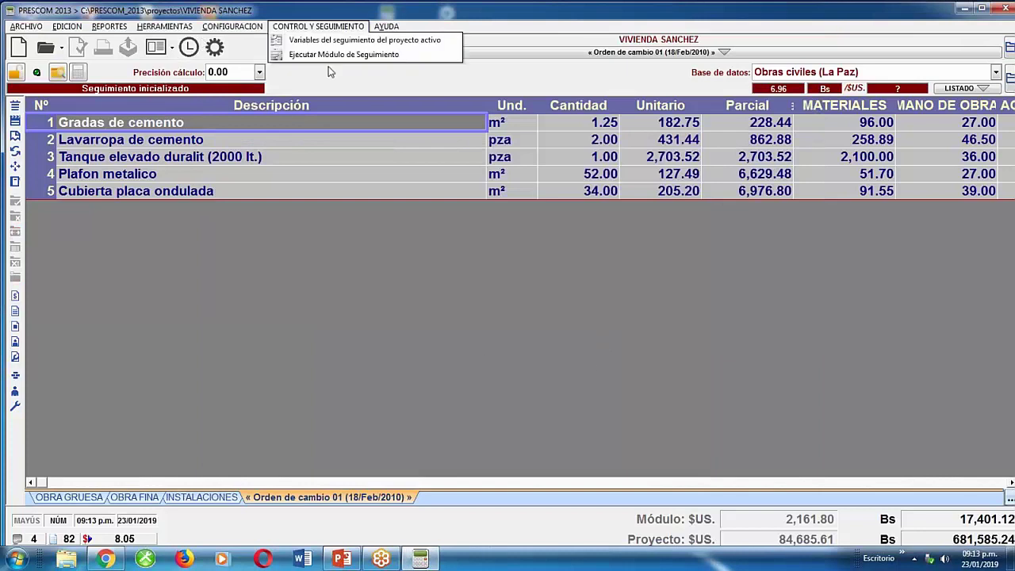
{"action": "left_click", "coordinate": [339, 56]}
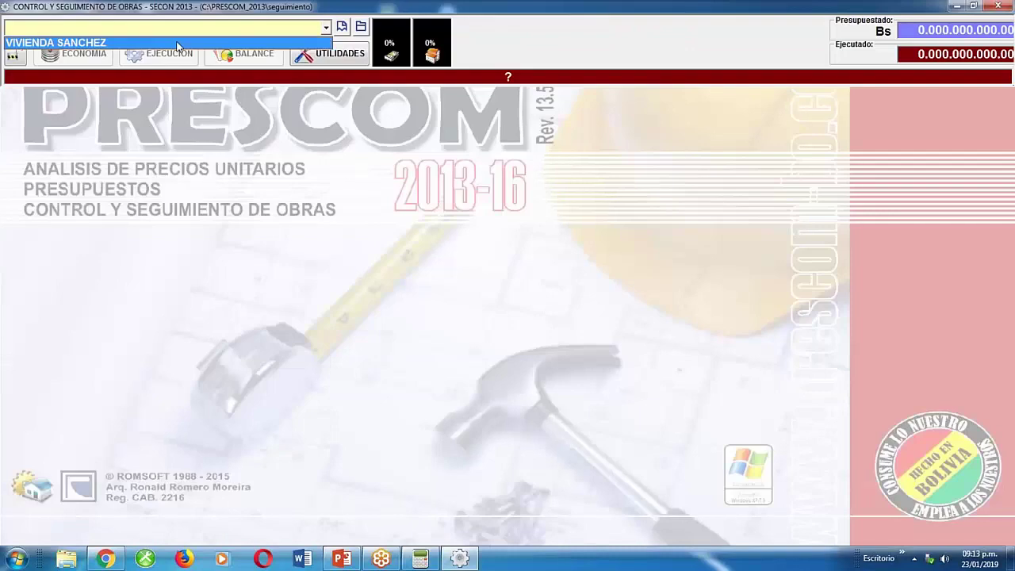
{"action": "left_click", "coordinate": [311, 29]}
{"action": "left_click", "coordinate": [325, 28]}
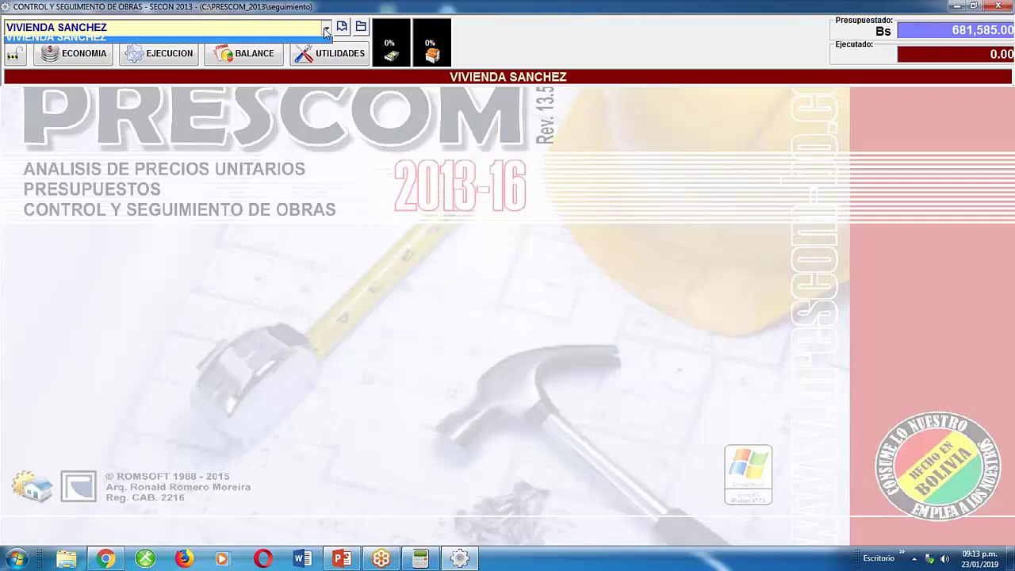
{"action": "left_click", "coordinate": [268, 166]}
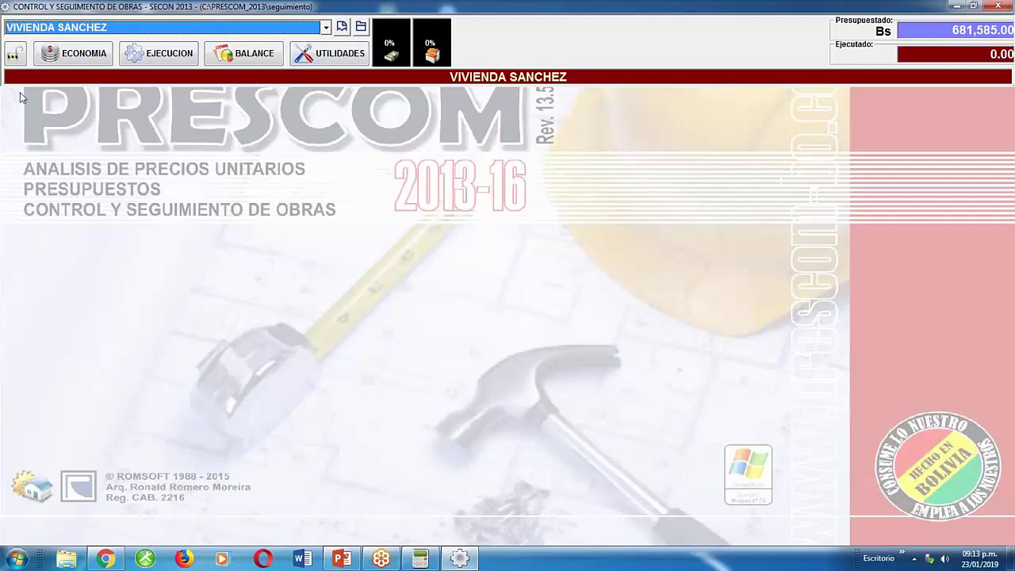
Open the central warehouse inventory from the economy functions and look through its list of materials.
{"action": "left_click", "coordinate": [83, 57]}
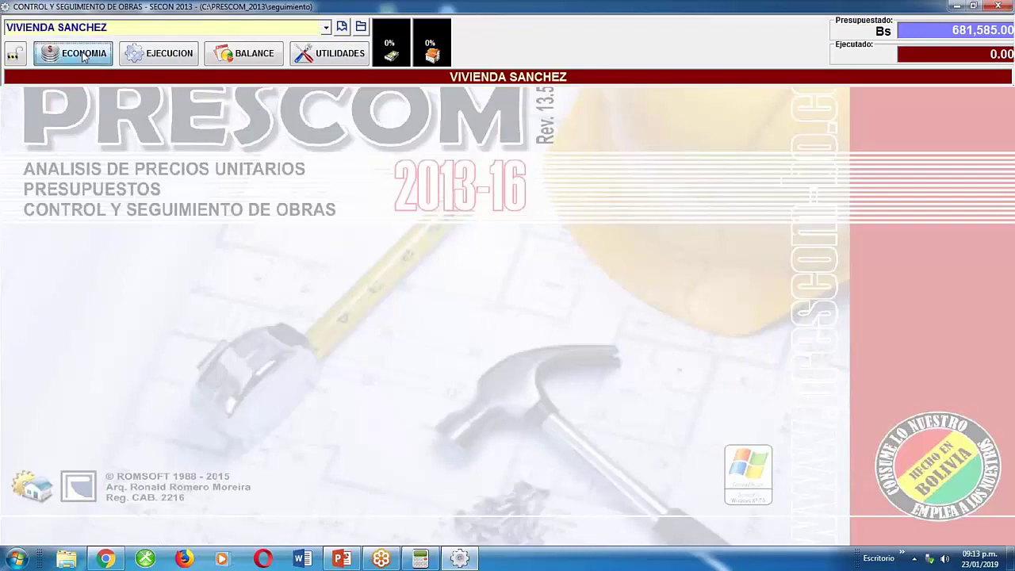
{"action": "left_click", "coordinate": [83, 55]}
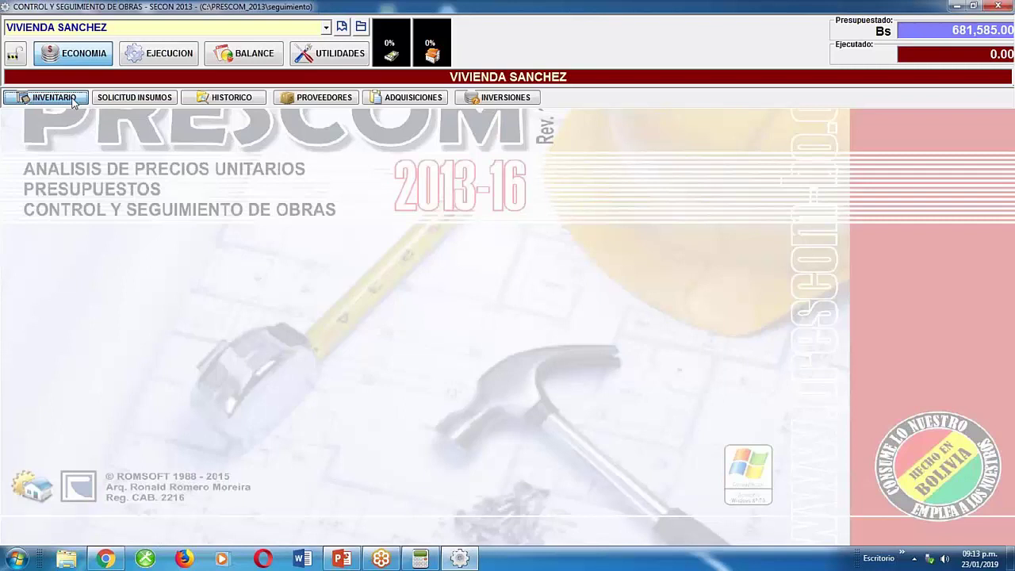
{"action": "left_click", "coordinate": [55, 97]}
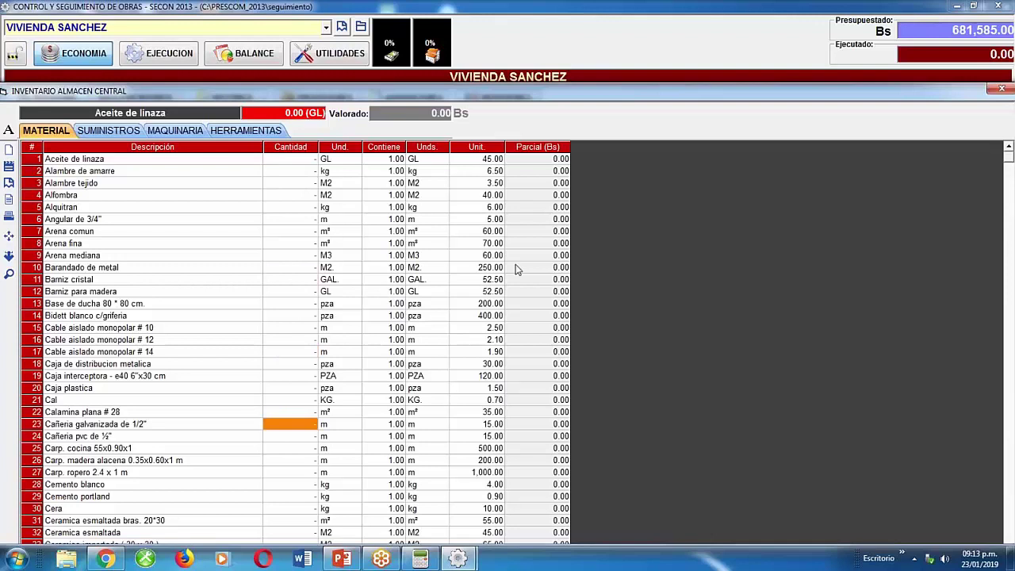
{"action": "left_click", "coordinate": [288, 160]}
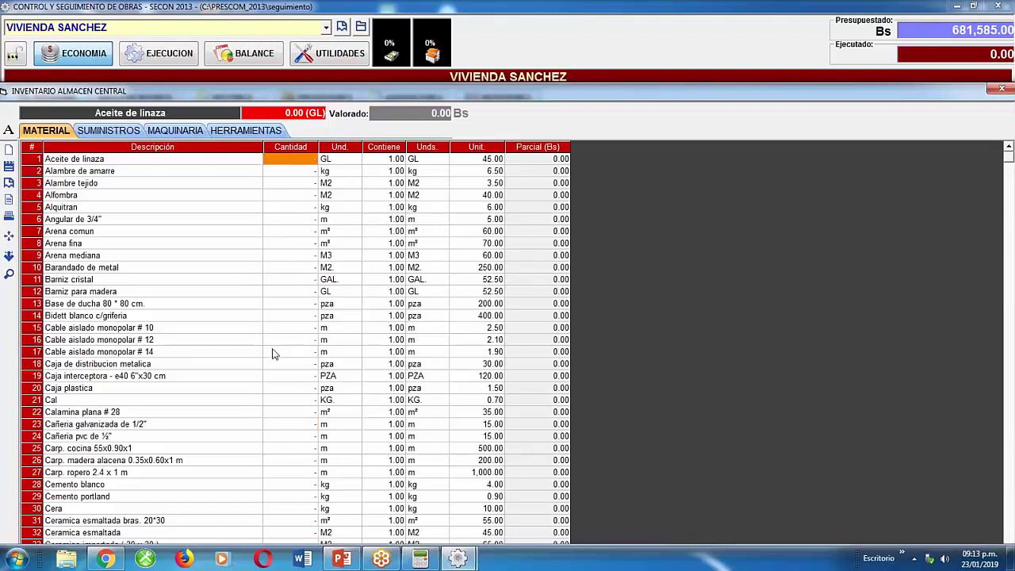
{"action": "scroll", "coordinate": [272, 354], "scroll_direction": "down", "scroll_amount": 2}
{"action": "scroll", "coordinate": [272, 357], "scroll_direction": "down", "scroll_amount": 11}
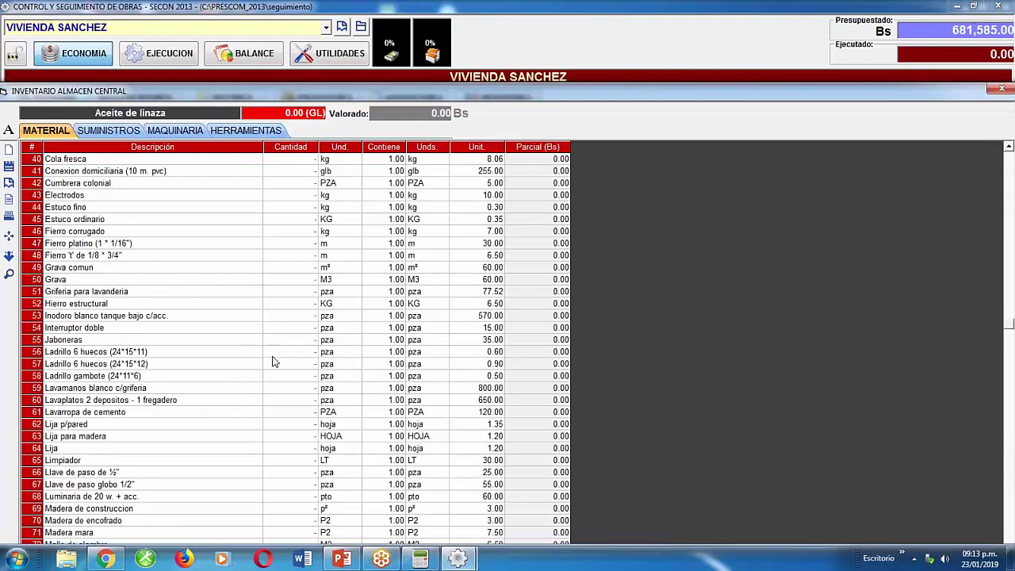
{"action": "scroll", "coordinate": [272, 361], "scroll_direction": "up", "scroll_amount": 10}
Review the supplies, machinery and tools categories of the central warehouse inventory, and return to the materials.
{"action": "left_click", "coordinate": [108, 129]}
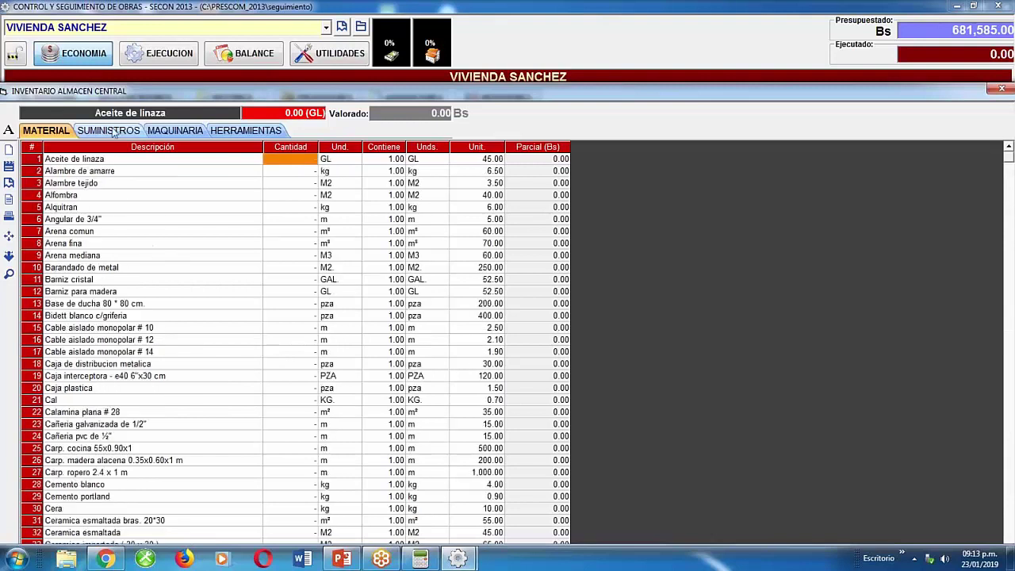
{"action": "left_click", "coordinate": [176, 130]}
{"action": "left_click", "coordinate": [238, 131]}
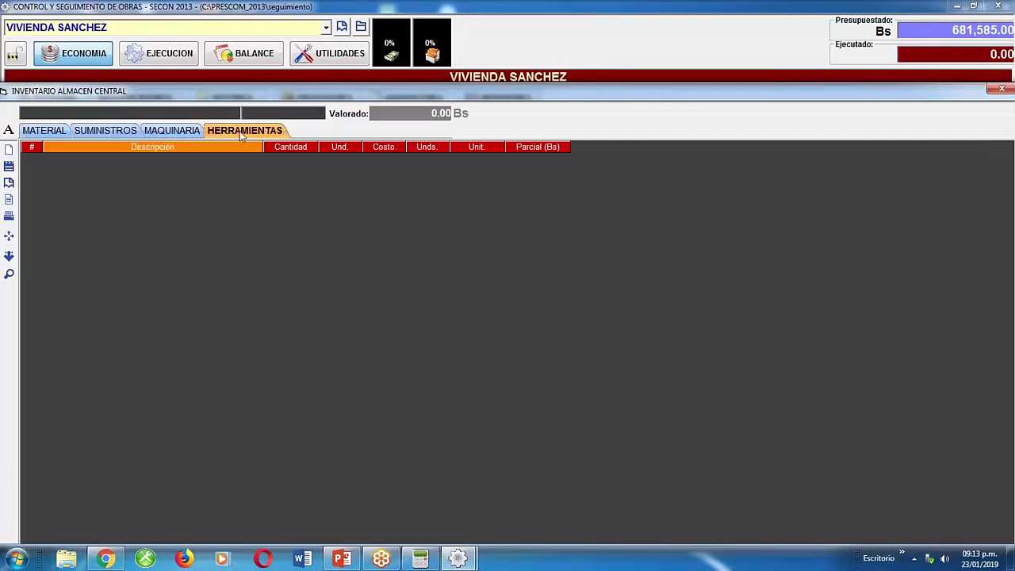
{"action": "left_click", "coordinate": [179, 132]}
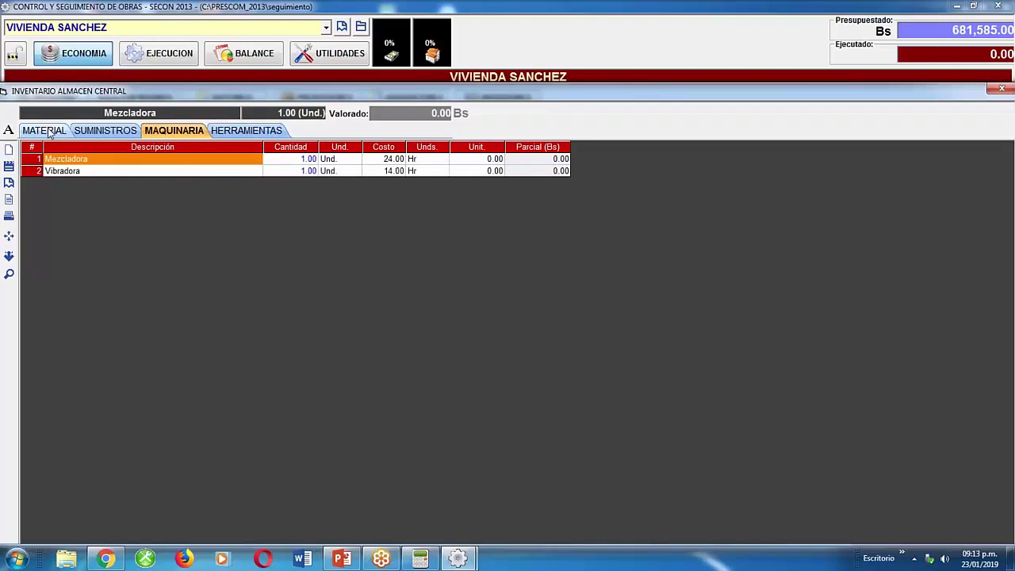
{"action": "left_click", "coordinate": [383, 147]}
{"action": "left_click", "coordinate": [45, 130]}
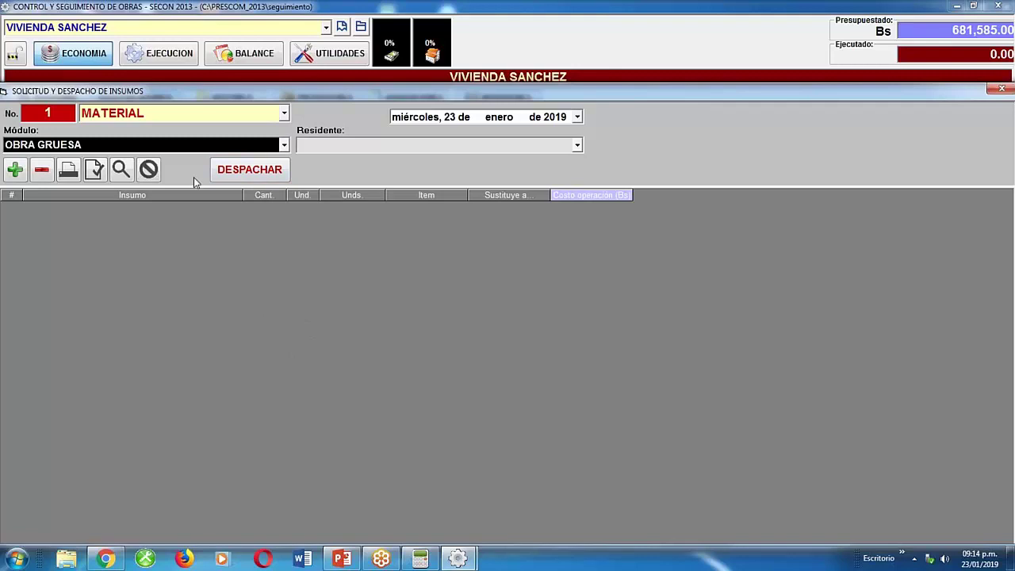
Check the available modules and residents in the material request and dispatch form, keeping OBRA GRUESA as the module.
{"action": "left_click", "coordinate": [283, 145]}
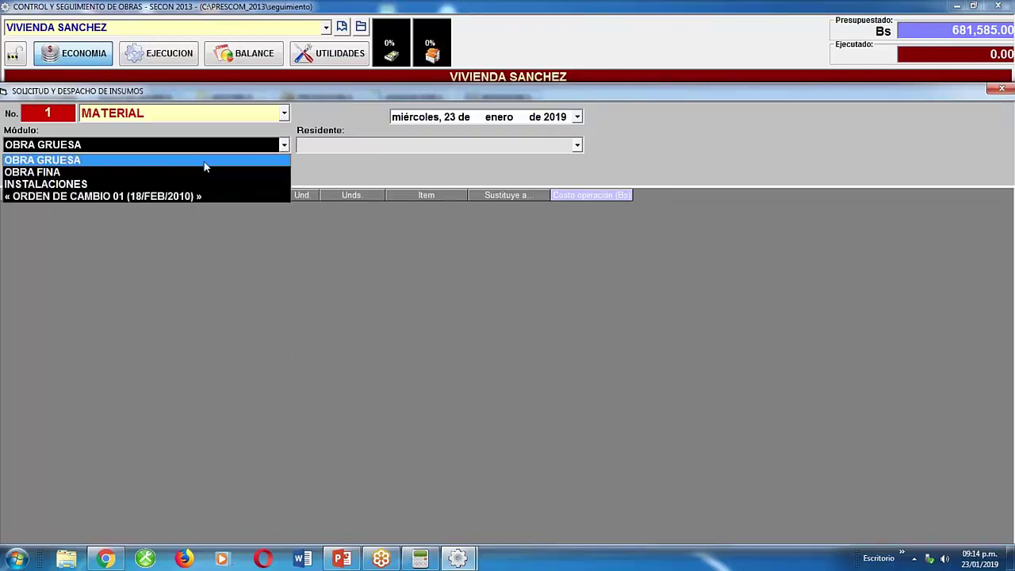
{"action": "left_click", "coordinate": [431, 126]}
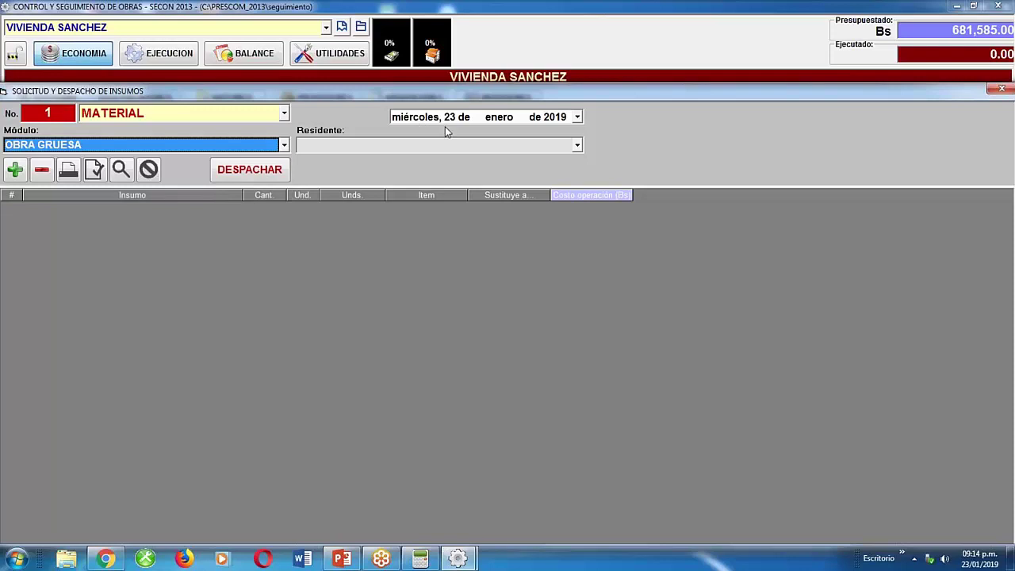
{"action": "left_click", "coordinate": [442, 145]}
{"action": "left_click", "coordinate": [577, 145]}
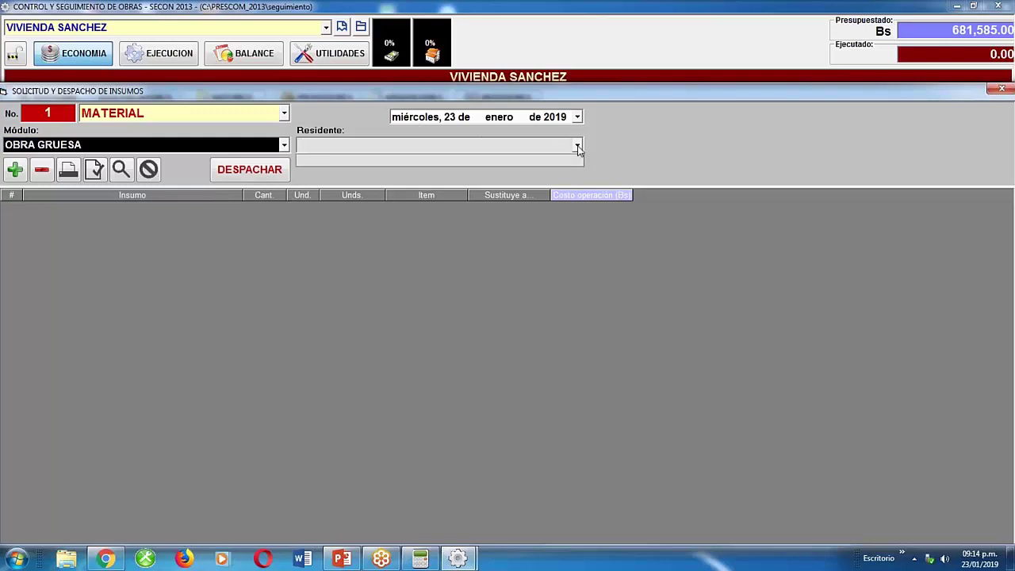
Enter the resident engineer's name in the material request and dispatch form for the OBRA GRUESA module.
{"action": "left_click", "coordinate": [445, 159]}
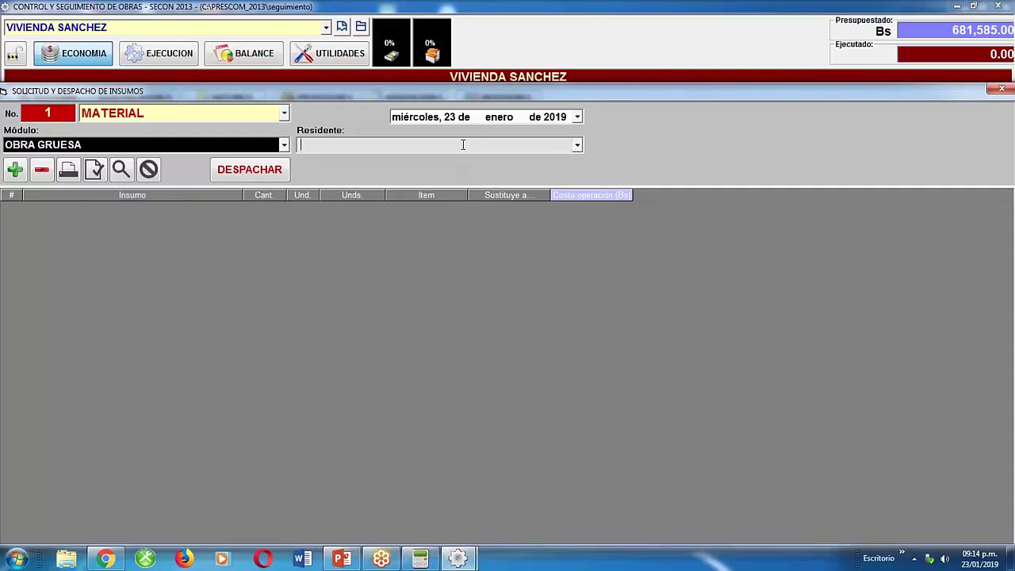
{"action": "type", "text": "ing perez"}
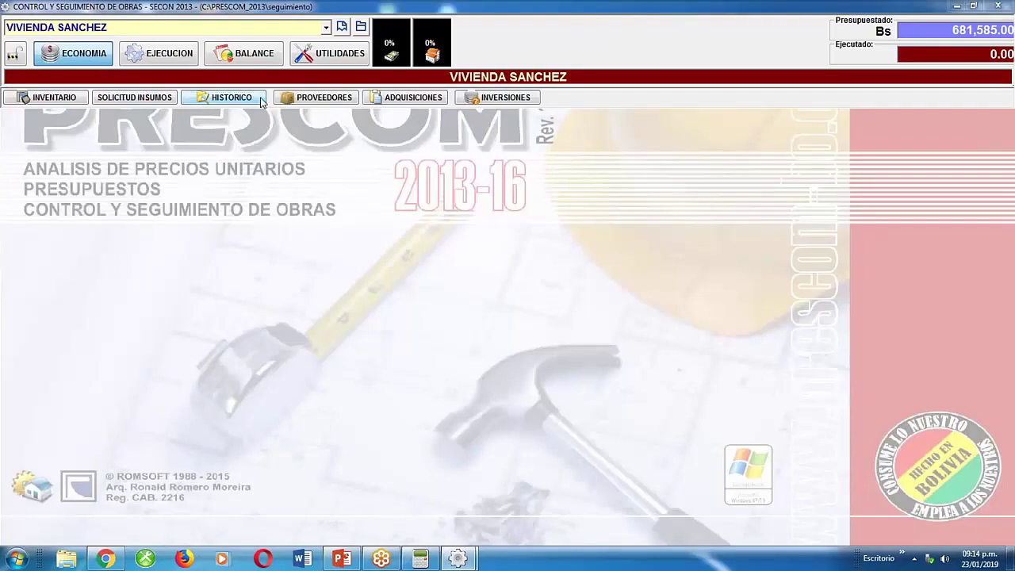
Review the economy functions for history, suppliers and acquisitions, including the blank entry form for a new supplier.
{"action": "left_click", "coordinate": [261, 100]}
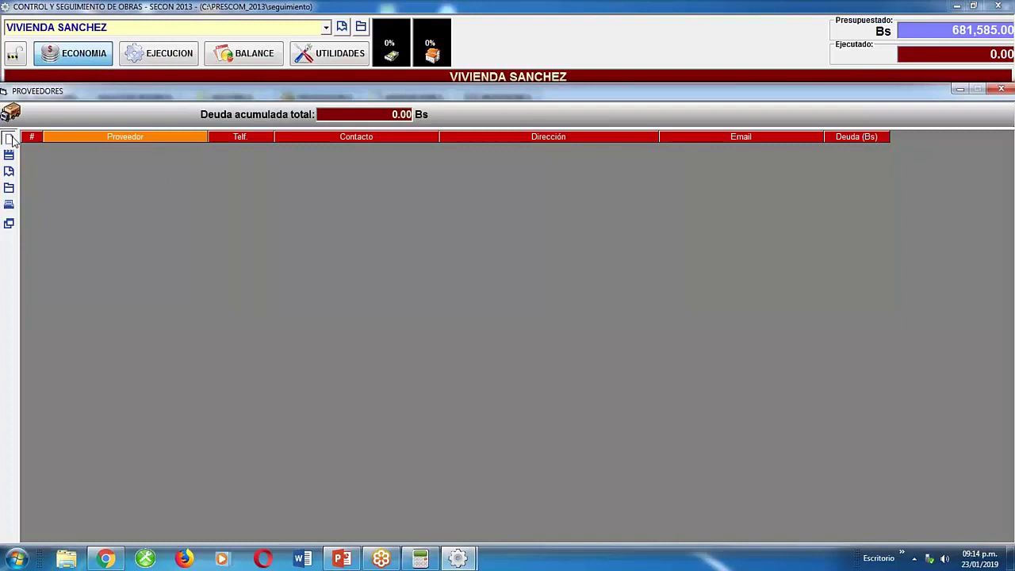
{"action": "left_click", "coordinate": [10, 140]}
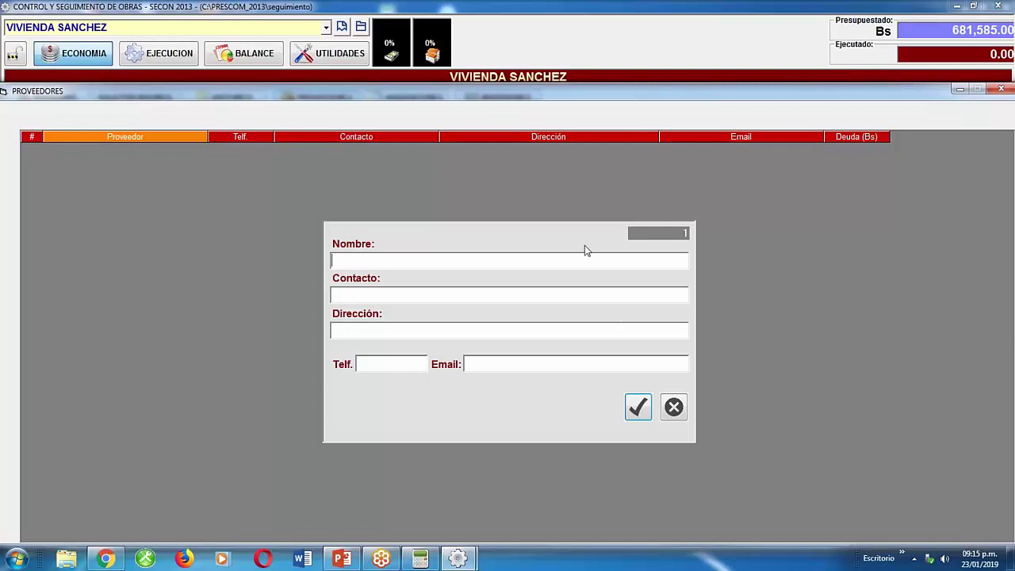
{"action": "key", "text": "Escape"}
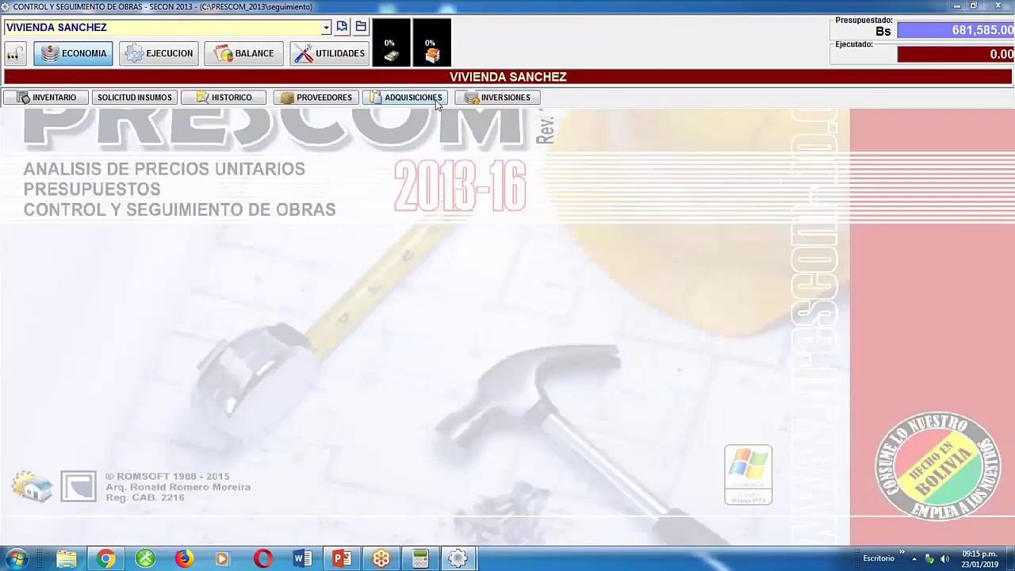
{"action": "left_click", "coordinate": [413, 98]}
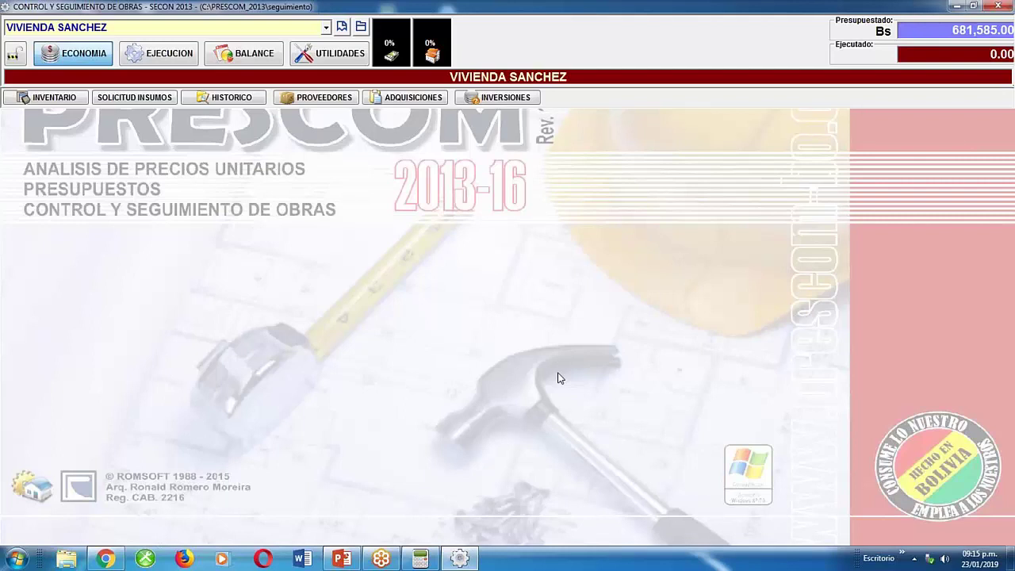
Switch to the PowerPoint presentation and advance to its closing slide, Gracias por su Atención.
{"action": "left_click", "coordinate": [348, 558]}
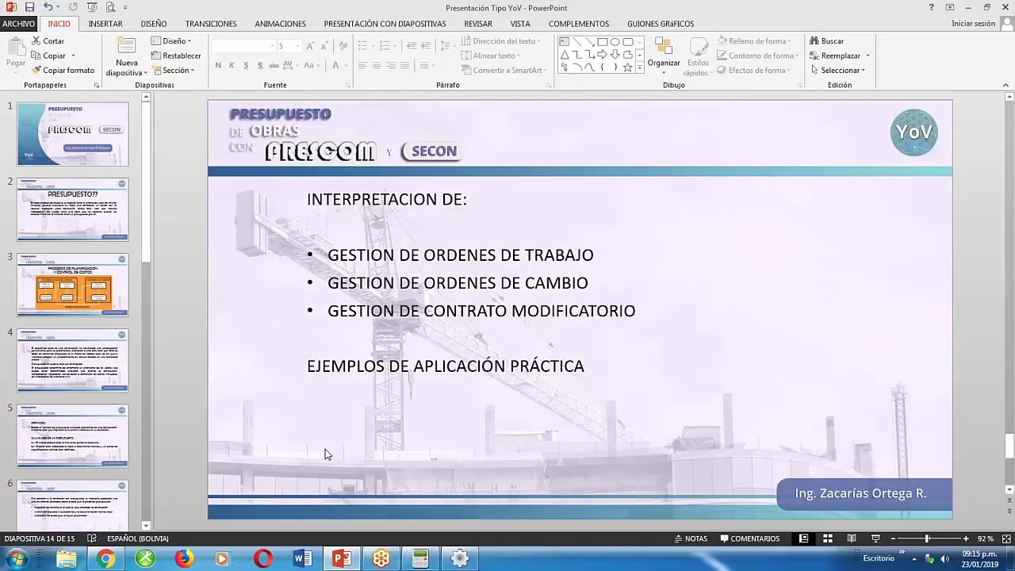
{"action": "scroll", "coordinate": [755, 479], "scroll_direction": "down", "scroll_amount": 1}
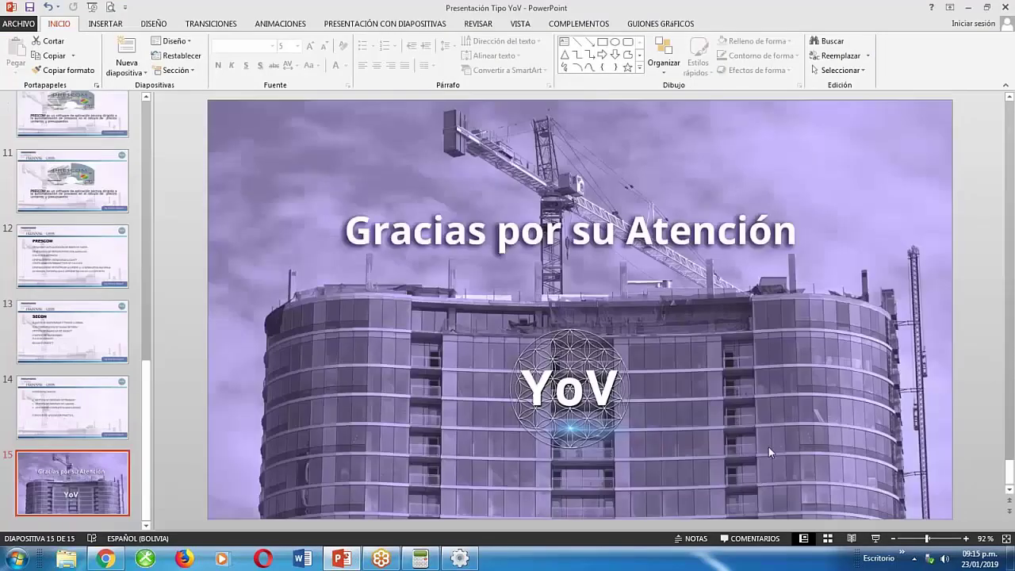